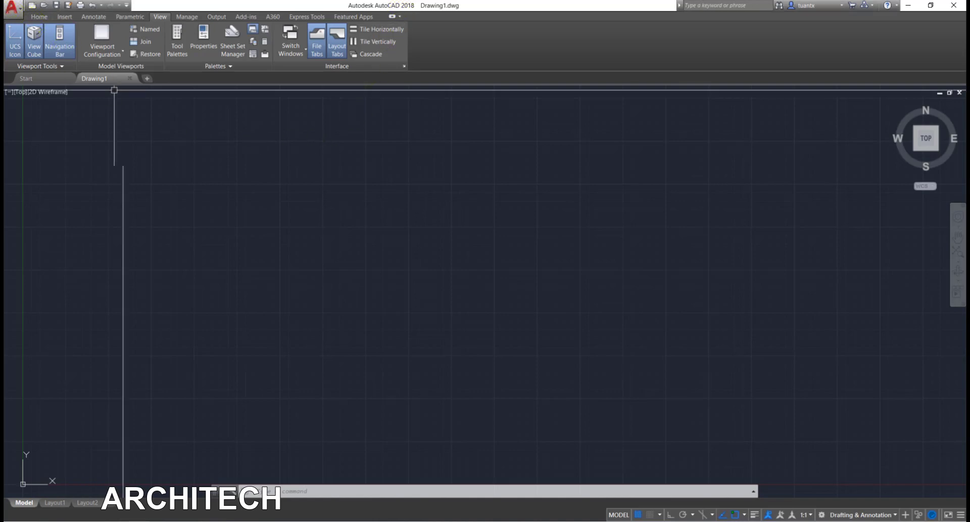
# Show the Home ribbon tab, then switch to the browser's AutoCAD Web App with luyen tap 01.dwg.
pyautogui.click(39, 16)
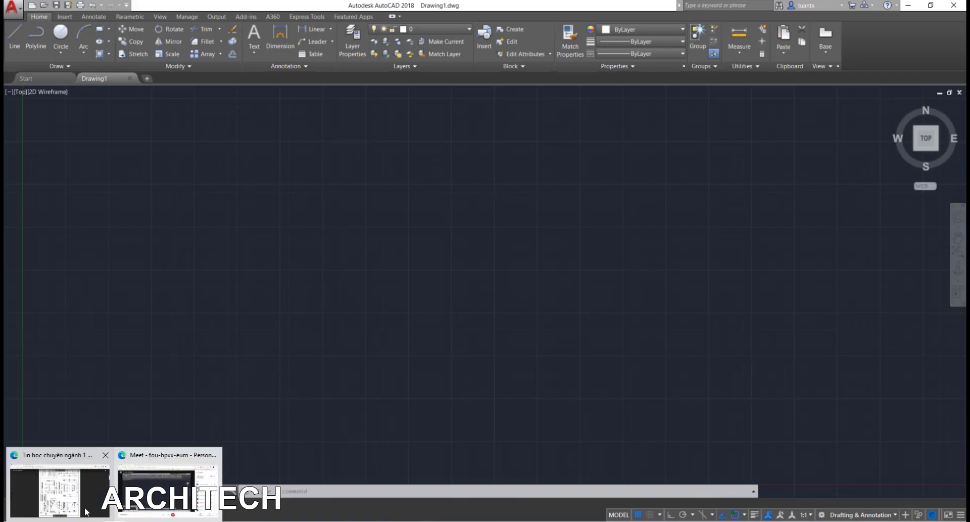
pyautogui.click(86, 512)
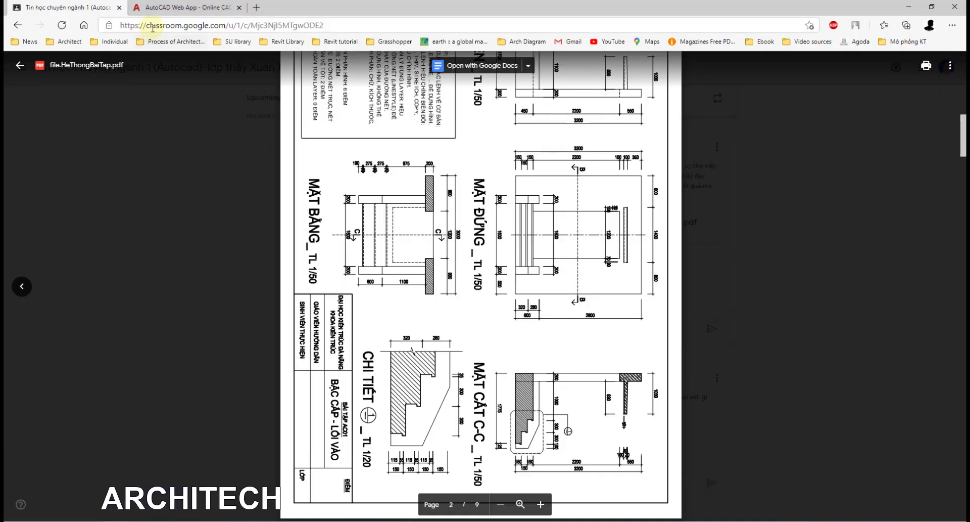
pyautogui.click(172, 7)
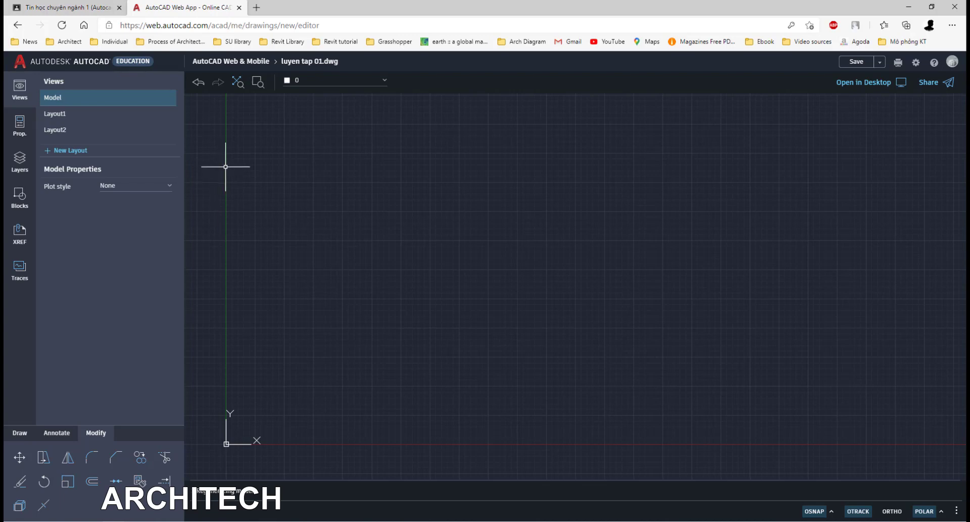
# Zoom the Web App canvas and switch the bottom tool panel from Modify to Draw tools.
pyautogui.scroll(1, 238, 161)
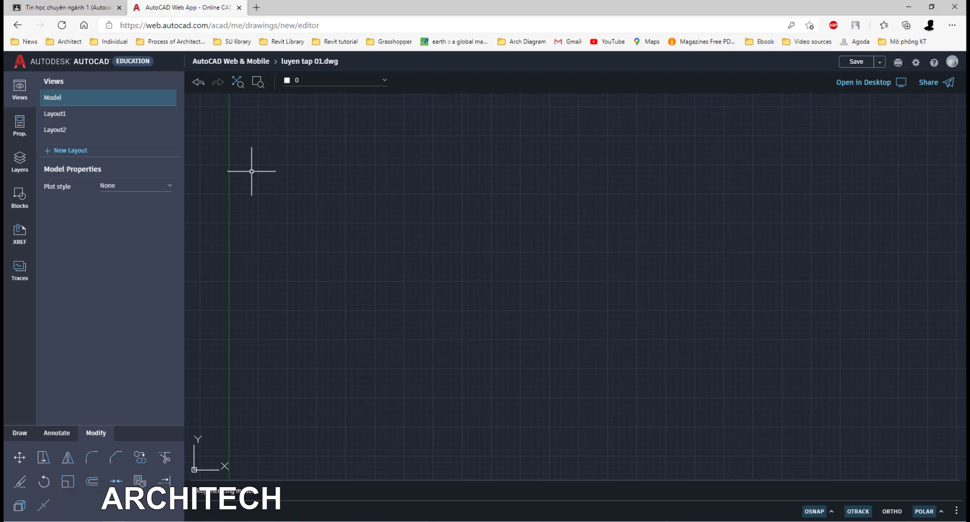
pyautogui.click(19, 432)
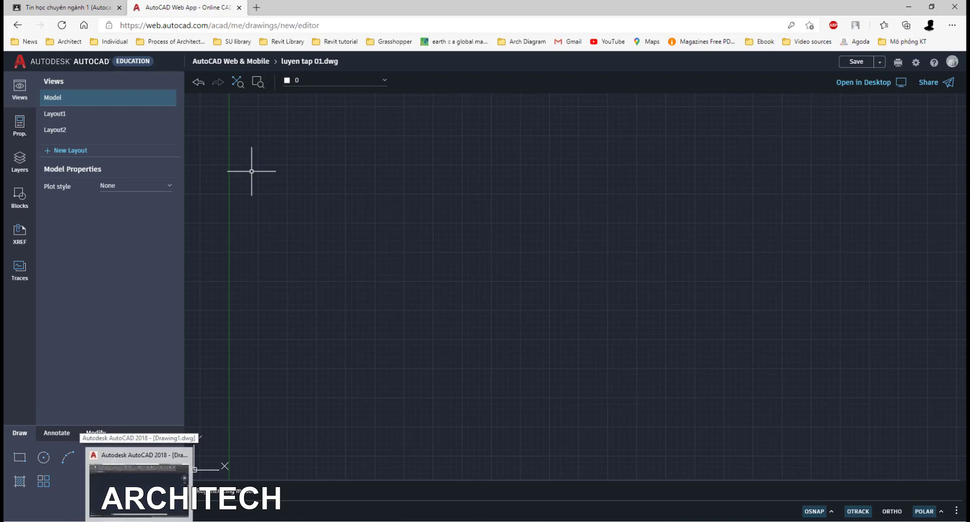
# Switch back to the AutoCAD 2018 desktop window showing the blank Drawing1.
pyautogui.click(139, 482)
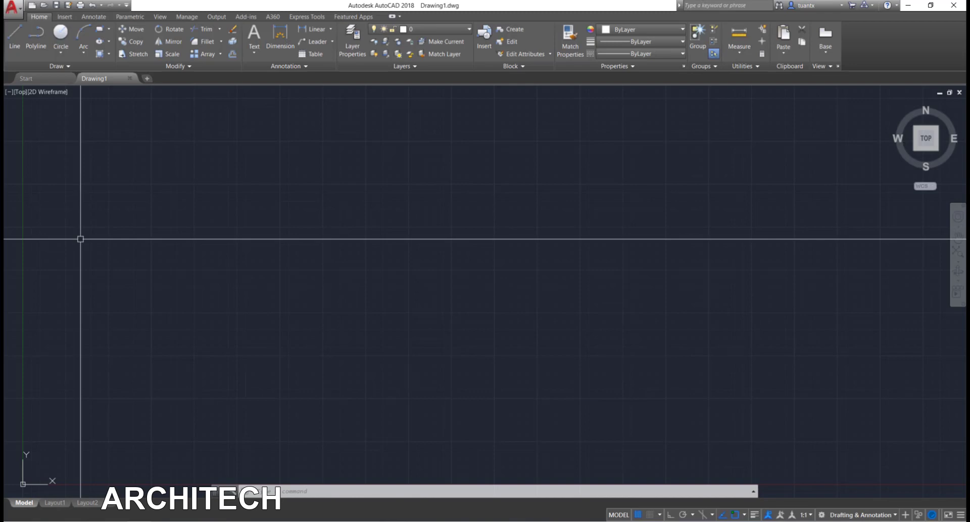
pyautogui.scroll(-3, 202, 222)
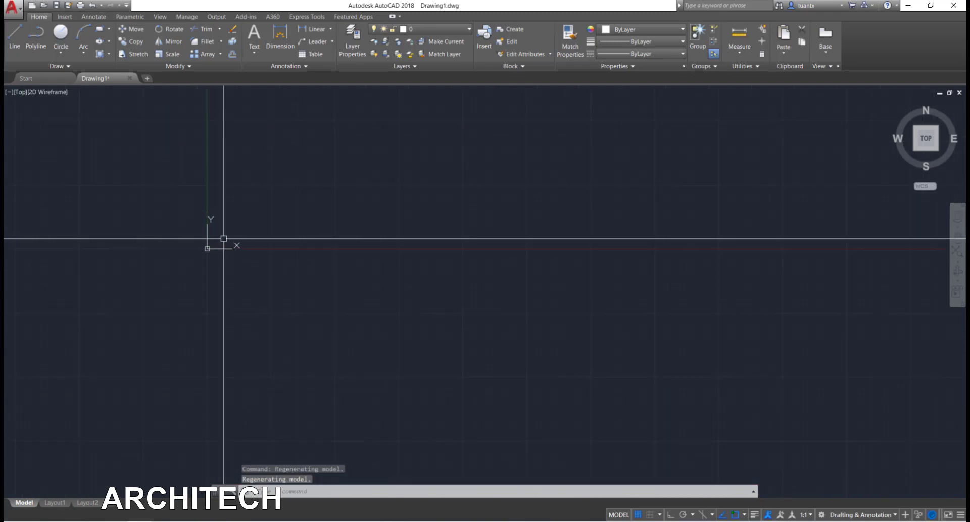
pyautogui.scroll(2, 177, 222)
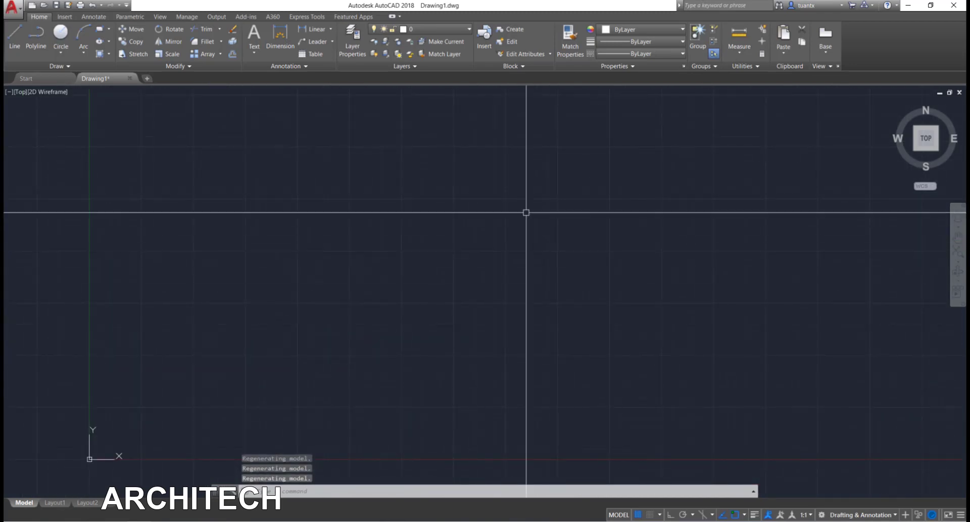
pyautogui.scroll(-2, 277, 166)
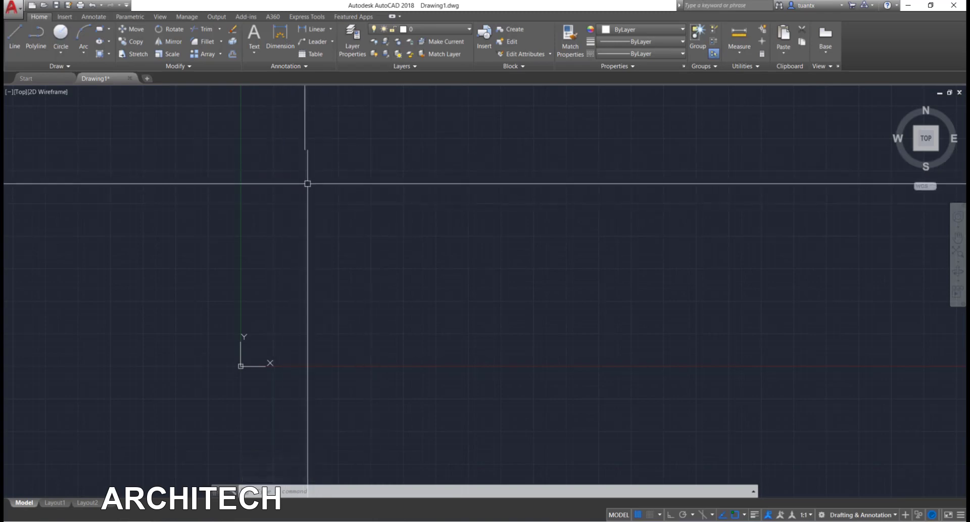
pyautogui.moveTo(368, 213); pyautogui.dragTo(275, 249, button='middle')
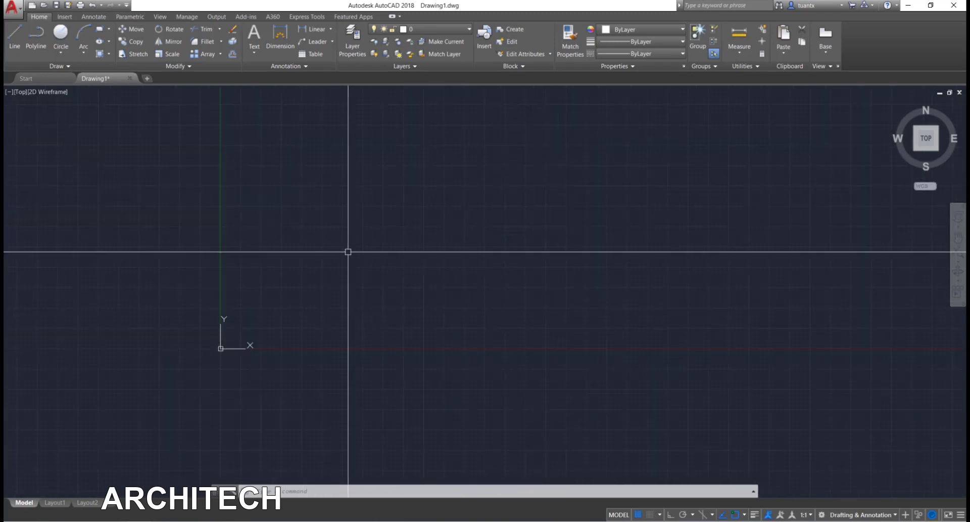
pyautogui.scroll(1, 253, 342)
pyautogui.moveTo(253, 342); pyautogui.dragTo(385, 305, button='middle')
pyautogui.scroll(1, 403, 292)
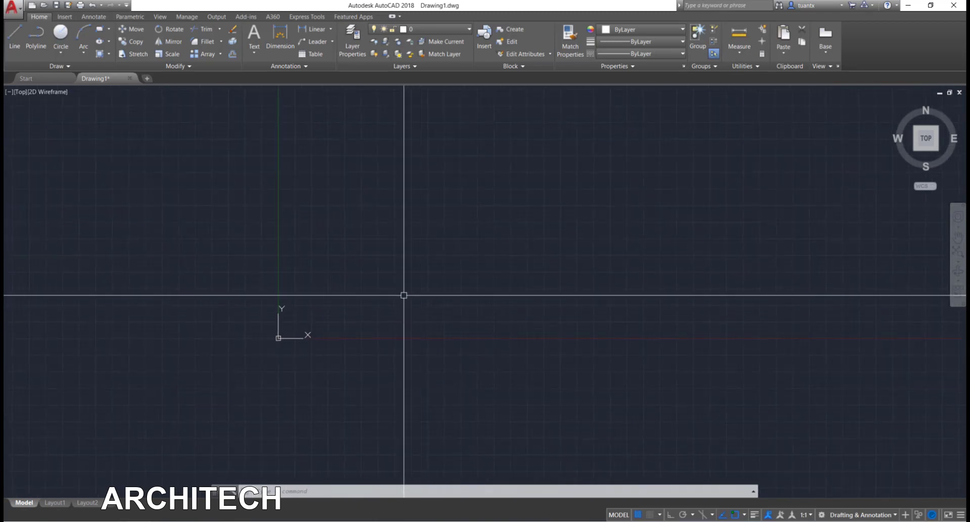
pyautogui.scroll(-5, 369, 331)
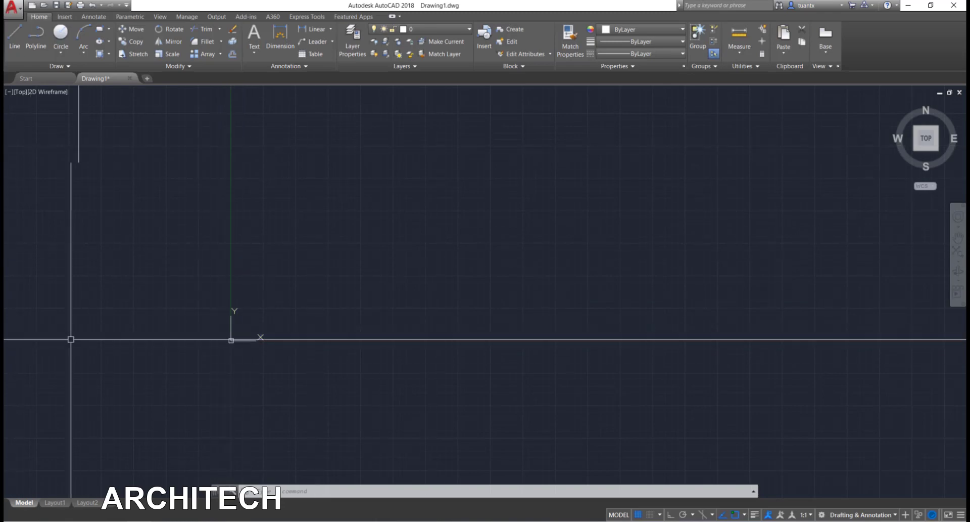
pyautogui.scroll(2, 214, 240)
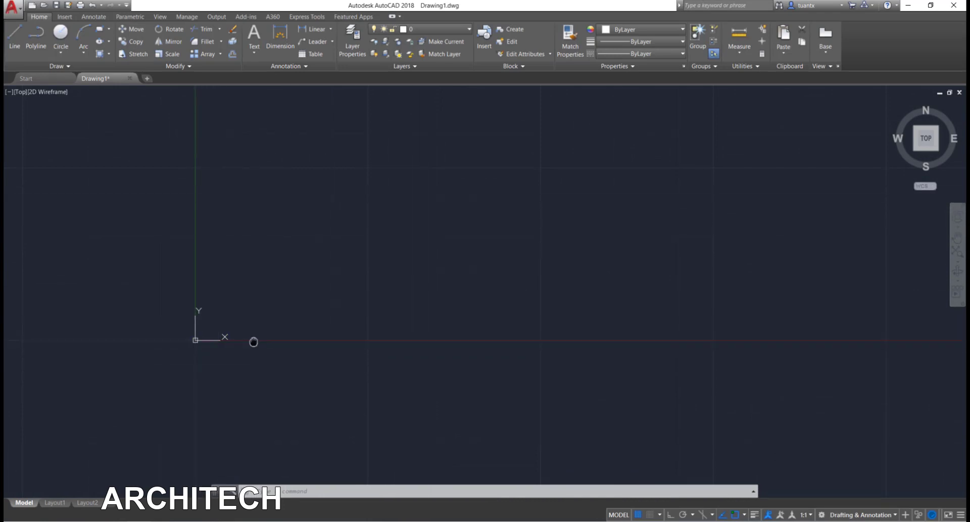
pyautogui.scroll(-3, 222, 386)
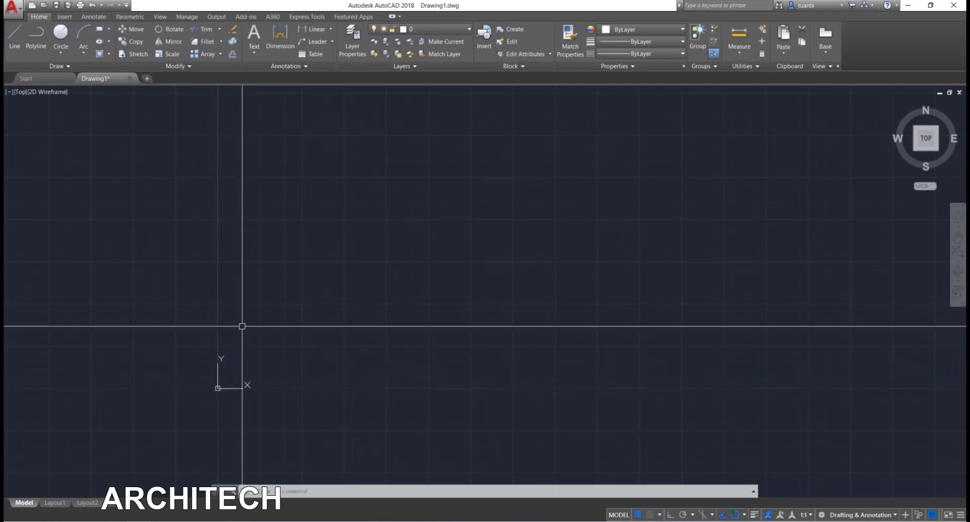
pyautogui.moveTo(231, 335)
pyautogui.mouseDown(button='middle')
pyautogui.moveTo(196, 391)
pyautogui.moveTo(232, 324)
pyautogui.mouseUp(button='middle')
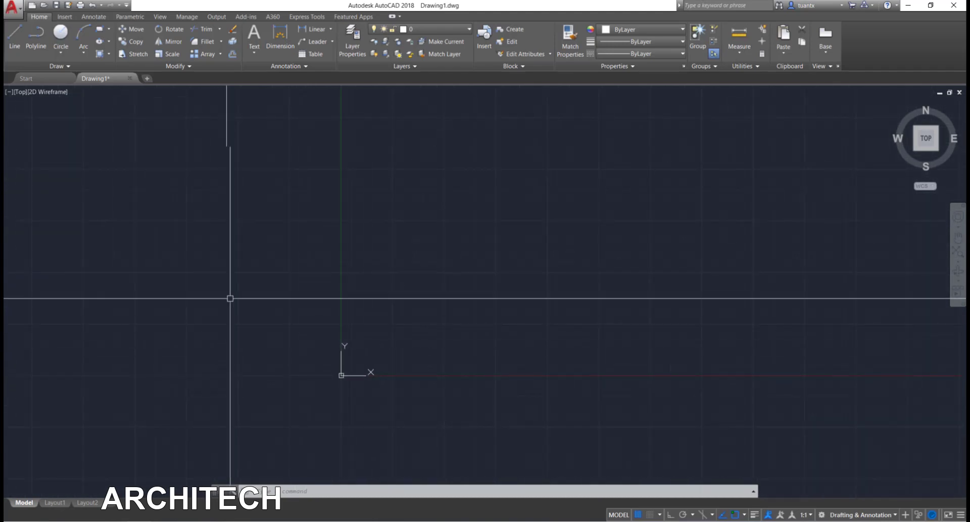
pyautogui.moveTo(328, 329)
pyautogui.mouseDown(button='middle')
pyautogui.moveTo(213, 331)
pyautogui.moveTo(418, 364)
pyautogui.moveTo(156, 384)
pyautogui.moveTo(231, 348)
pyautogui.mouseUp(button='middle')
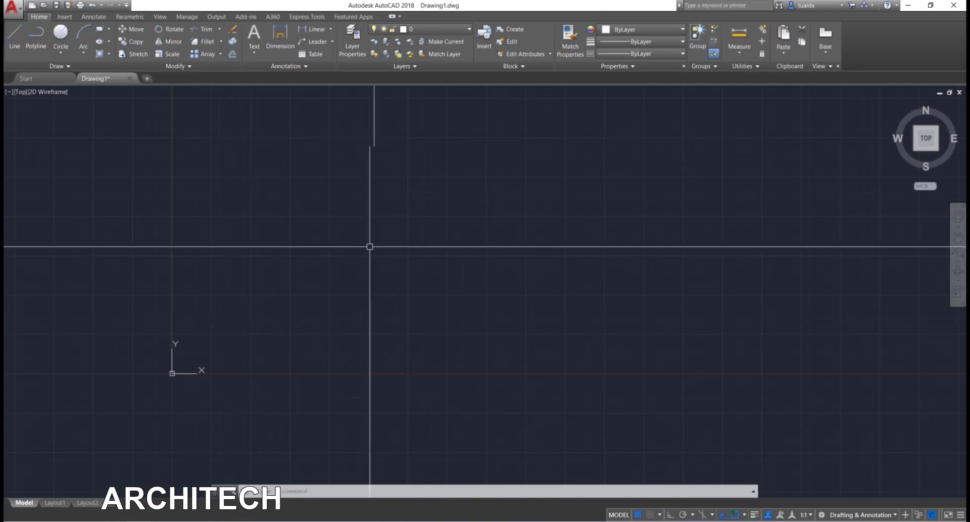
pyautogui.moveTo(323, 270)
pyautogui.mouseDown(button='middle')
pyautogui.moveTo(301, 316)
pyautogui.moveTo(375, 260)
pyautogui.mouseUp(button='middle')
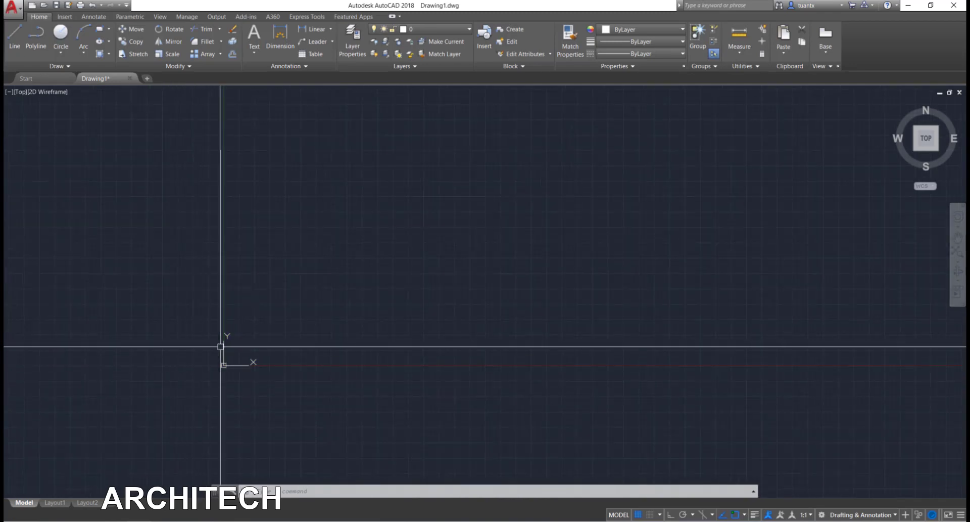
pyautogui.moveTo(226, 346); pyautogui.dragTo(178, 387, button='middle')
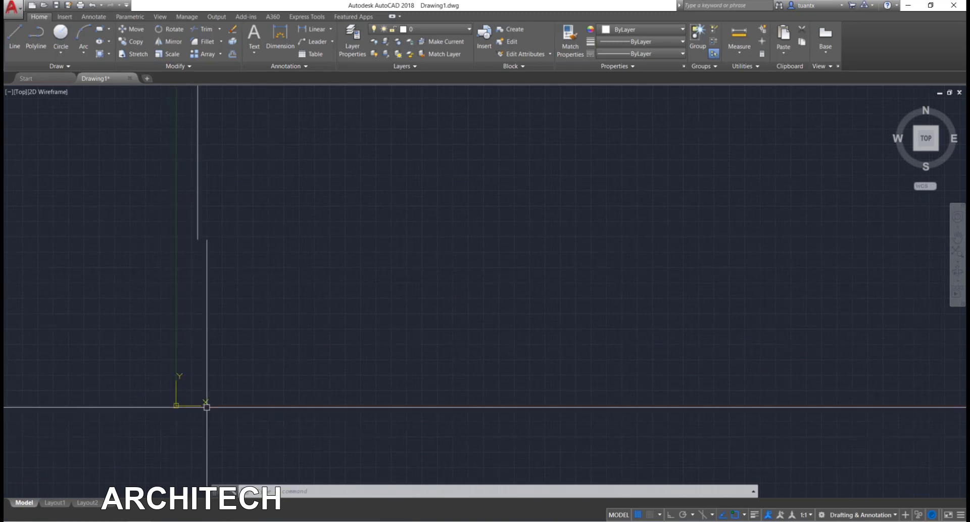
pyautogui.moveTo(237, 328); pyautogui.dragTo(190, 365, button='middle')
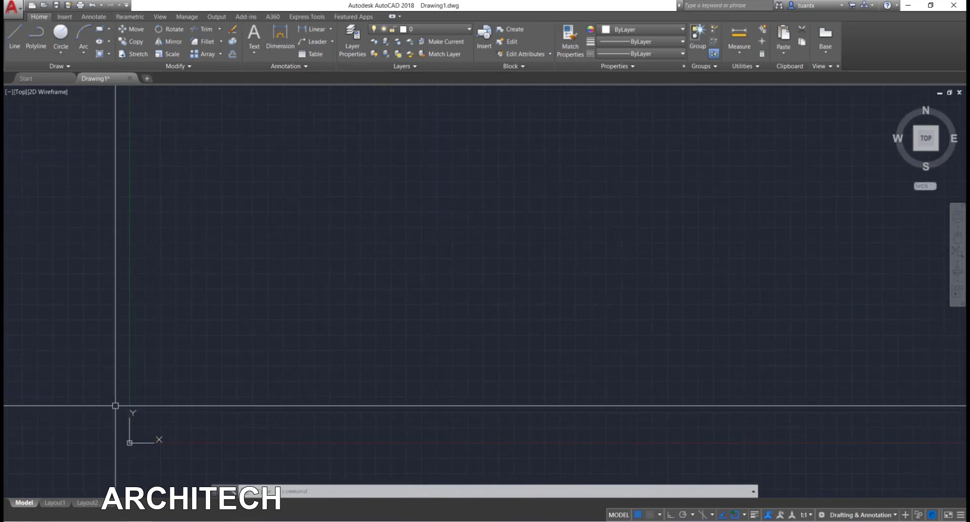
# Zoom and pan the empty model space so the UCS icon sits near the lower-left corner.
pyautogui.scroll(2, 177, 419)
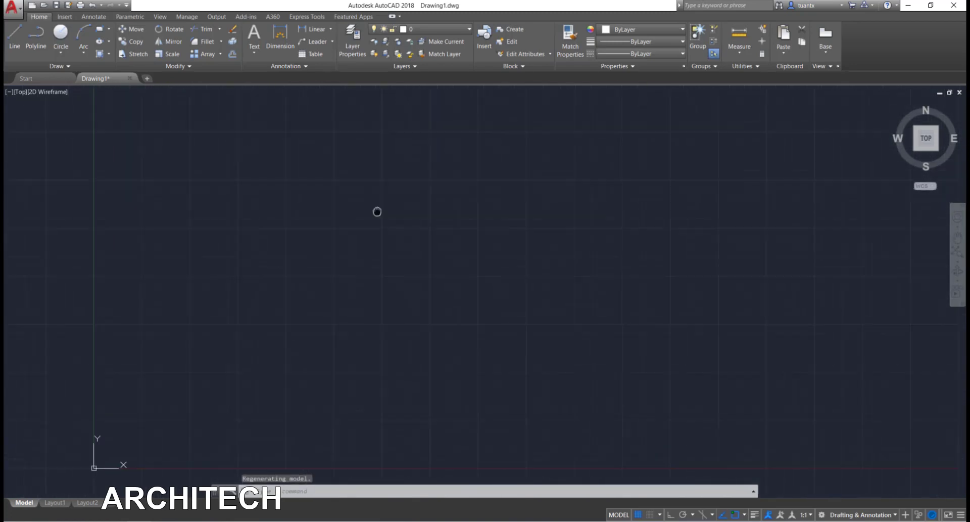
pyautogui.scroll(2, 574, 339)
pyautogui.scroll(-2, 581, 299)
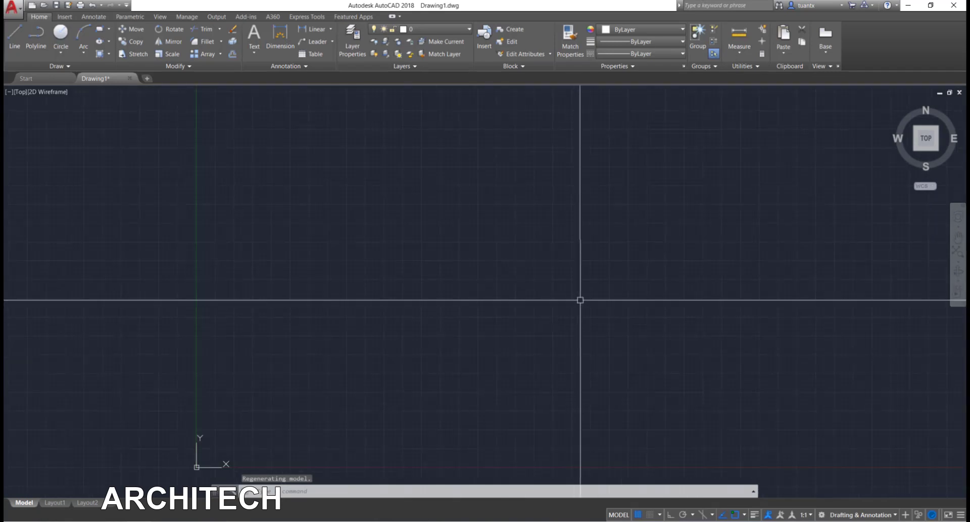
pyautogui.moveTo(412, 403); pyautogui.dragTo(296, 348, button='middle')
pyautogui.scroll(-1, 289, 323)
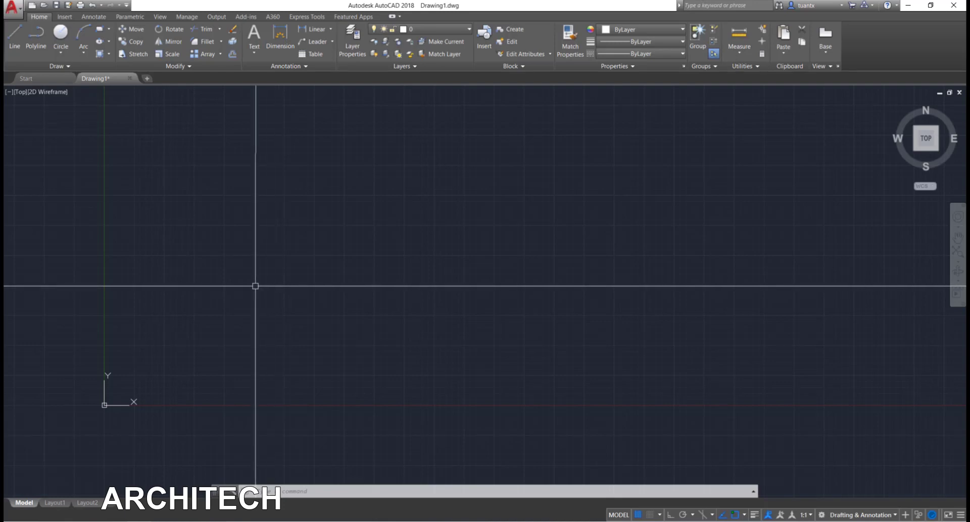
pyautogui.scroll(-2, 227, 273)
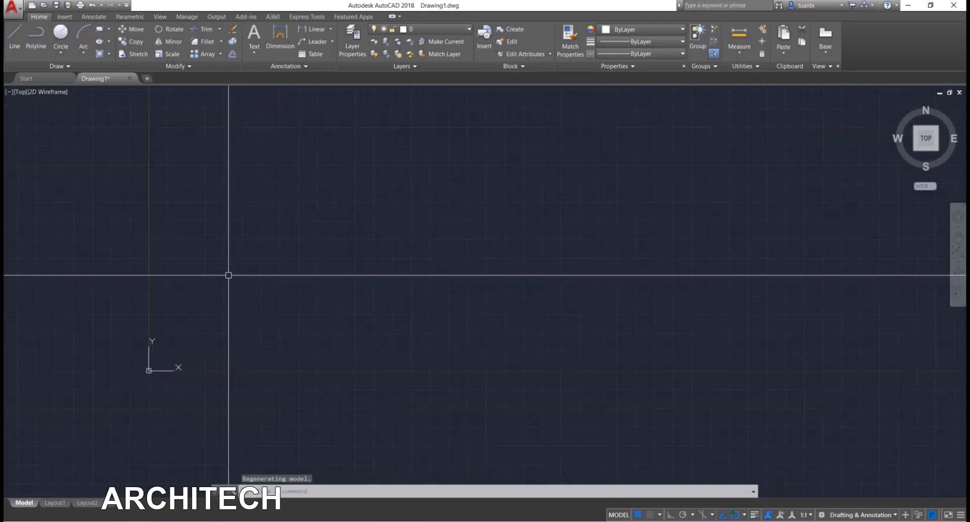
pyautogui.scroll(3, 338, 259)
pyautogui.scroll(-2, 312, 248)
pyautogui.scroll(-1, 401, 250)
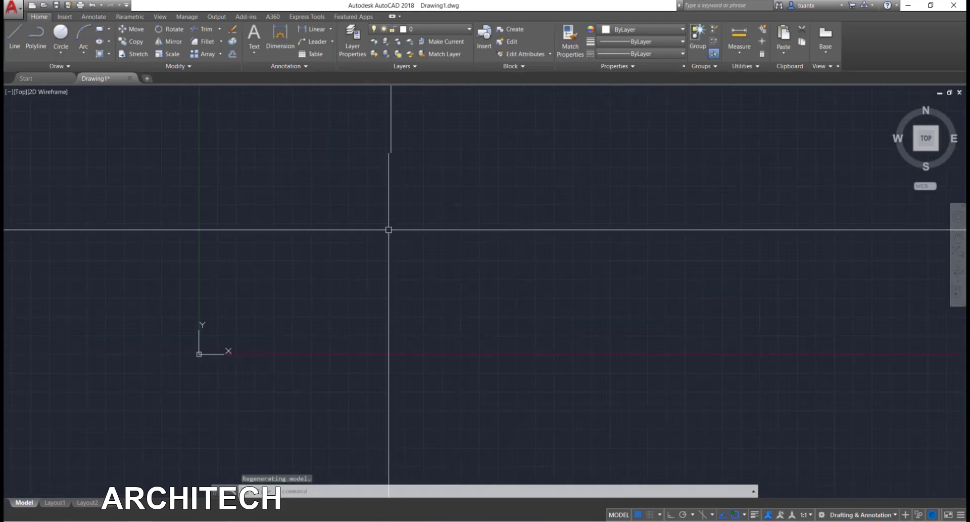
pyautogui.scroll(2, 354, 222)
pyautogui.scroll(2, 271, 283)
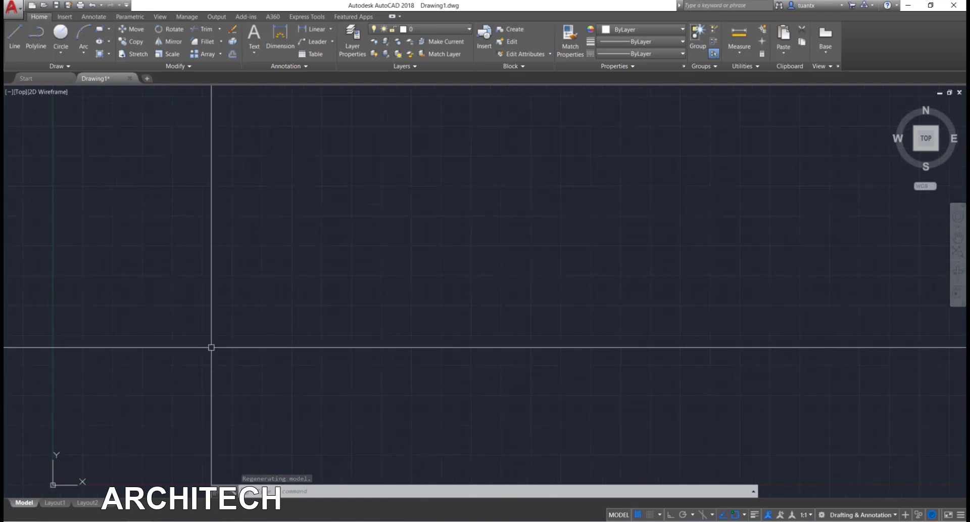
pyautogui.scroll(-3, 211, 346)
pyautogui.scroll(4, 219, 341)
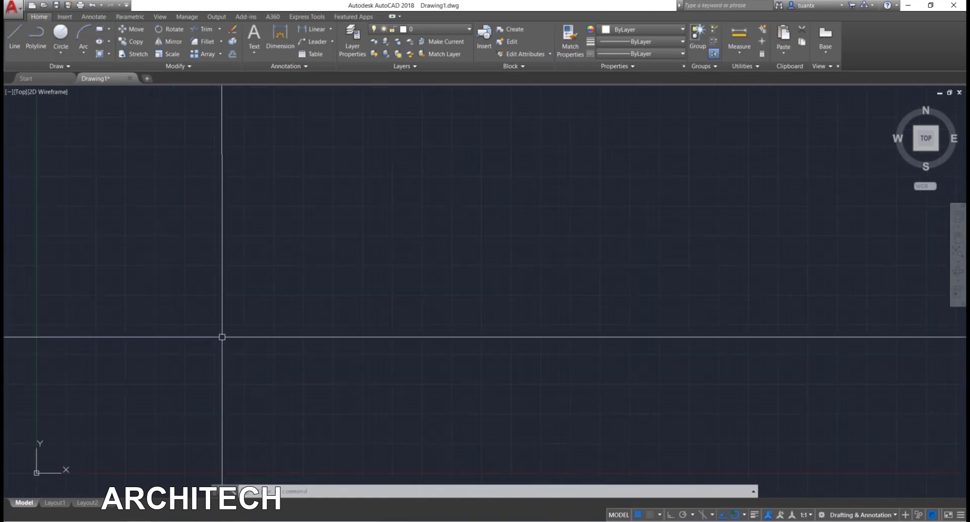
pyautogui.scroll(-5, 220, 338)
pyautogui.scroll(2, 227, 327)
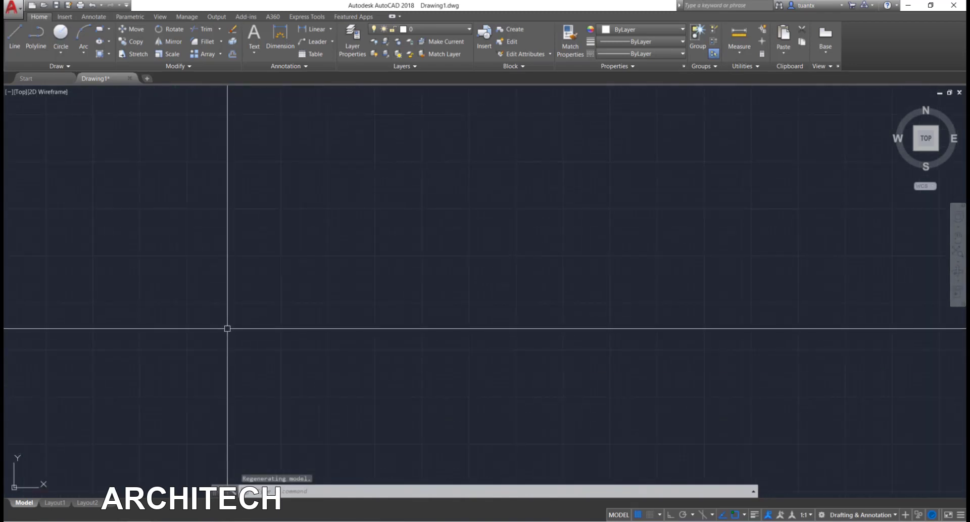
pyautogui.scroll(-2, 227, 327)
pyautogui.scroll(2, 284, 304)
pyautogui.scroll(-1, 288, 280)
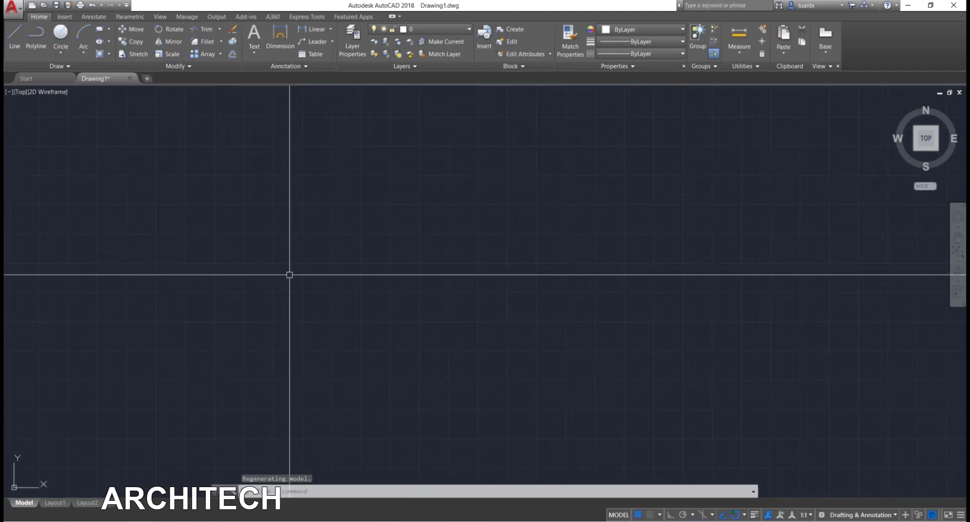
pyautogui.scroll(-1, 288, 273)
pyautogui.scroll(-1, 275, 262)
pyautogui.scroll(-2, 274, 268)
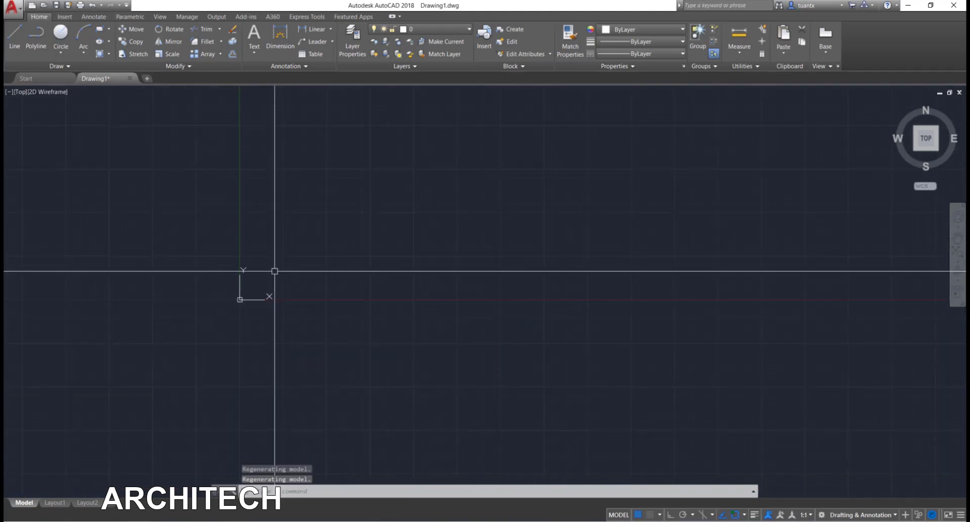
pyautogui.scroll(2, 274, 269)
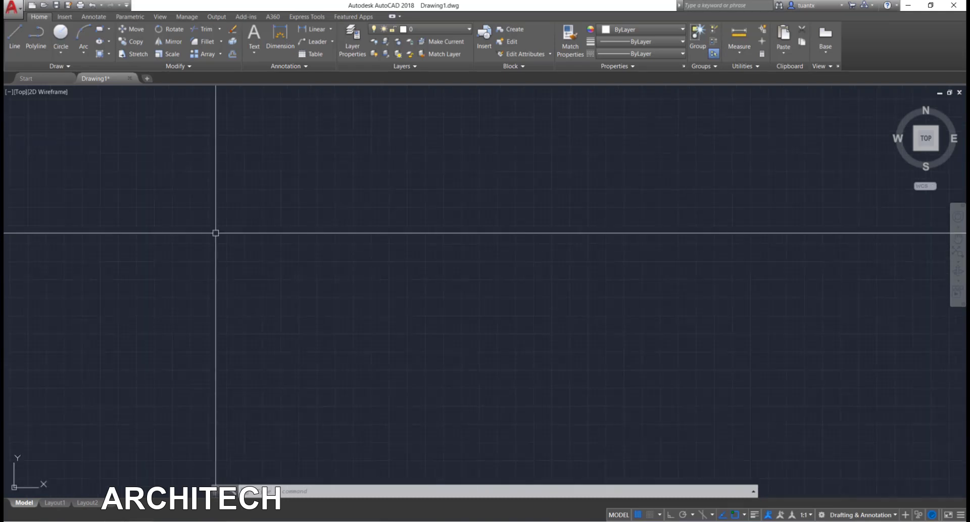
pyautogui.scroll(-2, 216, 232)
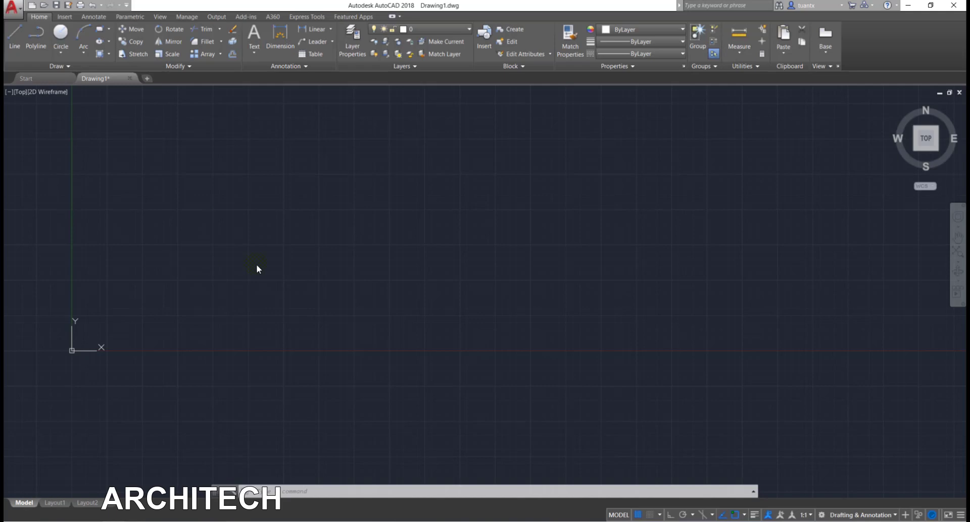
pyautogui.middleClick(201, 273)
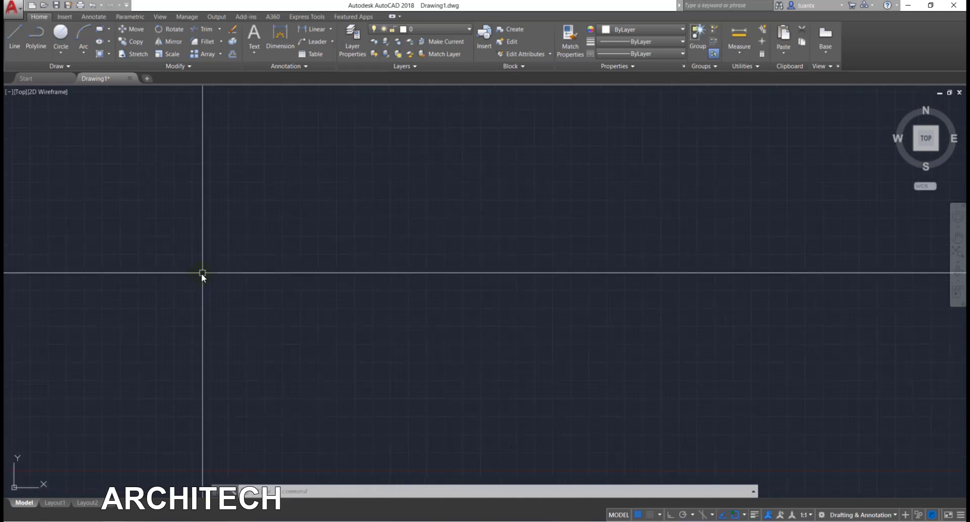
pyautogui.scroll(-4, 202, 273)
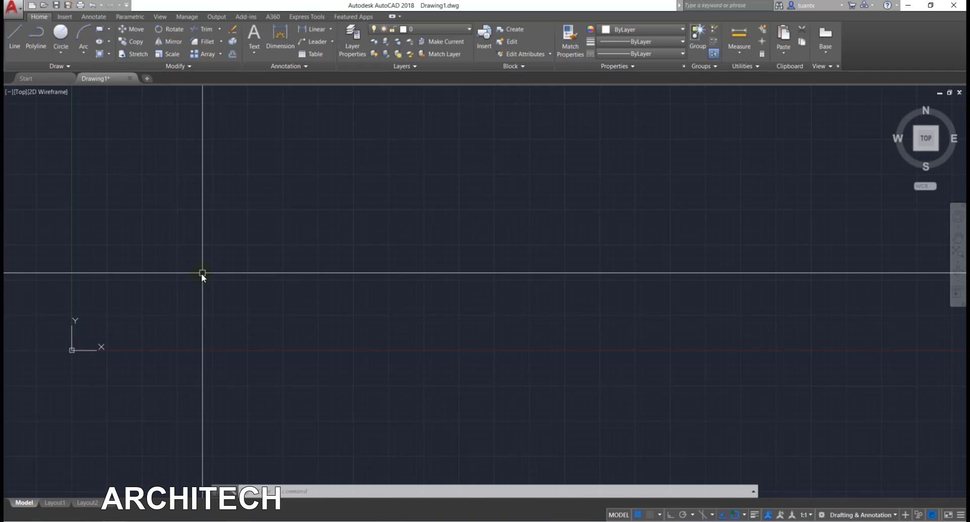
pyautogui.scroll(-2, 202, 272)
pyautogui.scroll(3, 201, 272)
pyautogui.scroll(-2, 201, 274)
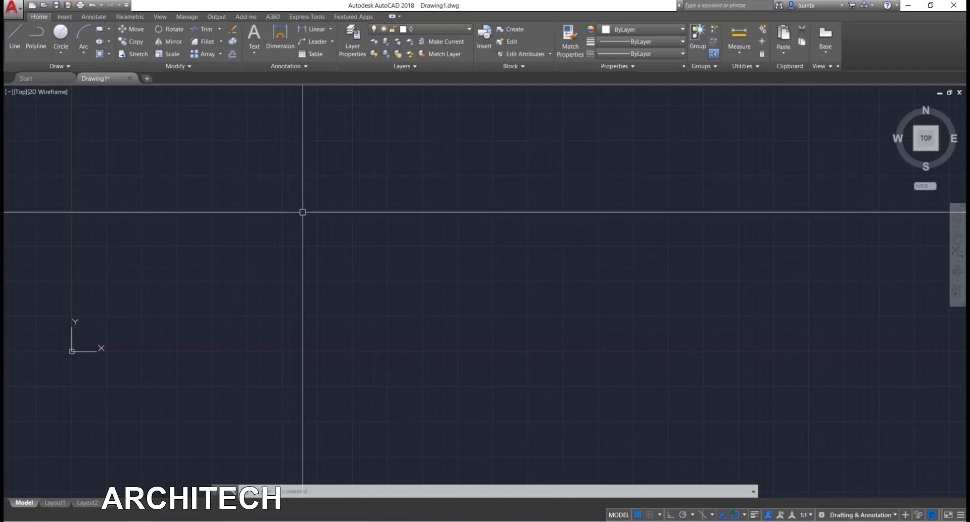
pyautogui.moveTo(301, 210)
pyautogui.mouseDown(button='middle')
pyautogui.moveTo(301, 229)
pyautogui.moveTo(271, 247)
pyautogui.moveTo(304, 210)
pyautogui.moveTo(357, 226)
pyautogui.moveTo(314, 210)
pyautogui.moveTo(253, 232)
pyautogui.moveTo(320, 219)
pyautogui.moveTo(446, 273)
pyautogui.moveTo(420, 202)
pyautogui.moveTo(350, 229)
pyautogui.moveTo(342, 265)
pyautogui.moveTo(242, 283)
pyautogui.moveTo(234, 299)
pyautogui.moveTo(325, 320)
pyautogui.moveTo(271, 337)
pyautogui.moveTo(214, 264)
pyautogui.moveTo(433, 245)
pyautogui.moveTo(351, 234)
pyautogui.moveTo(307, 241)
pyautogui.mouseUp(button='middle')
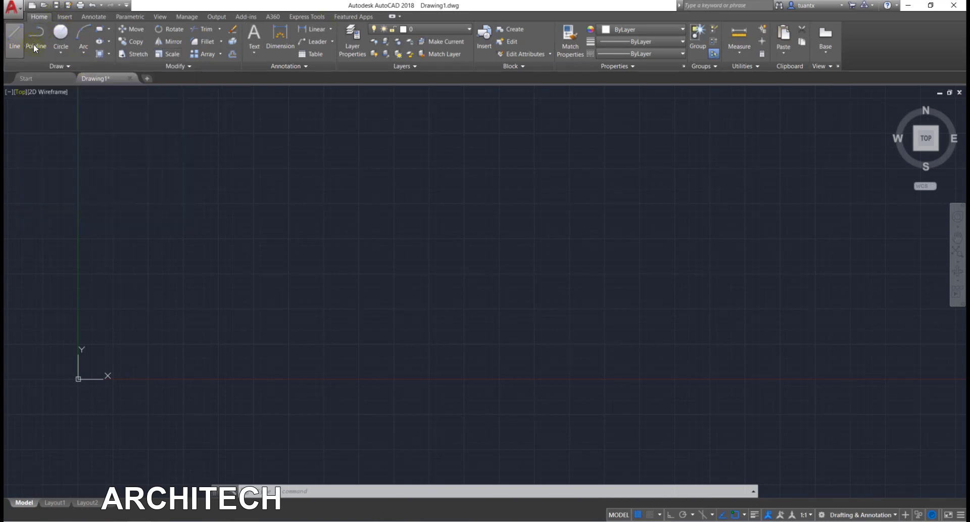
# Browse the ribbon tabs from Insert through A360, Featured Apps and Output.
pyautogui.click(64, 16)
pyautogui.click(41, 16)
pyautogui.click(65, 16)
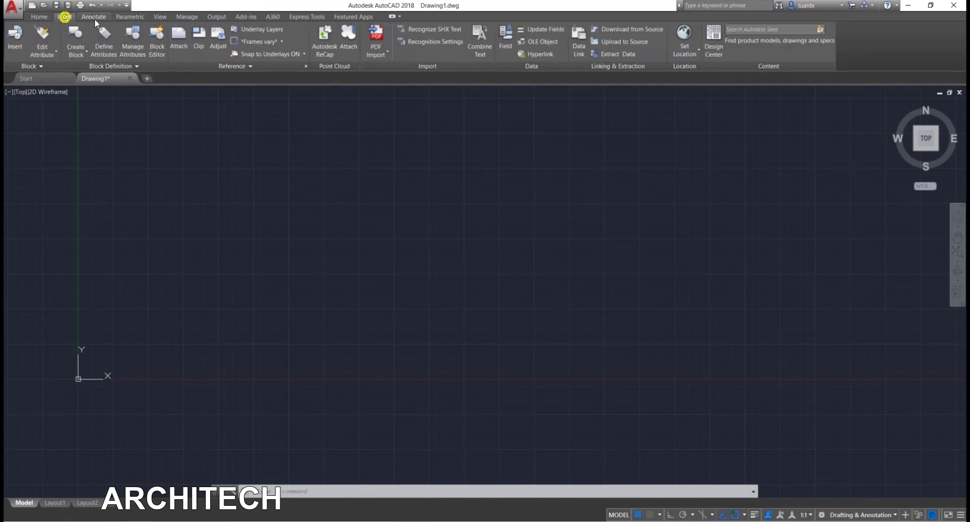
pyautogui.click(93, 17)
pyautogui.click(130, 17)
pyautogui.click(161, 17)
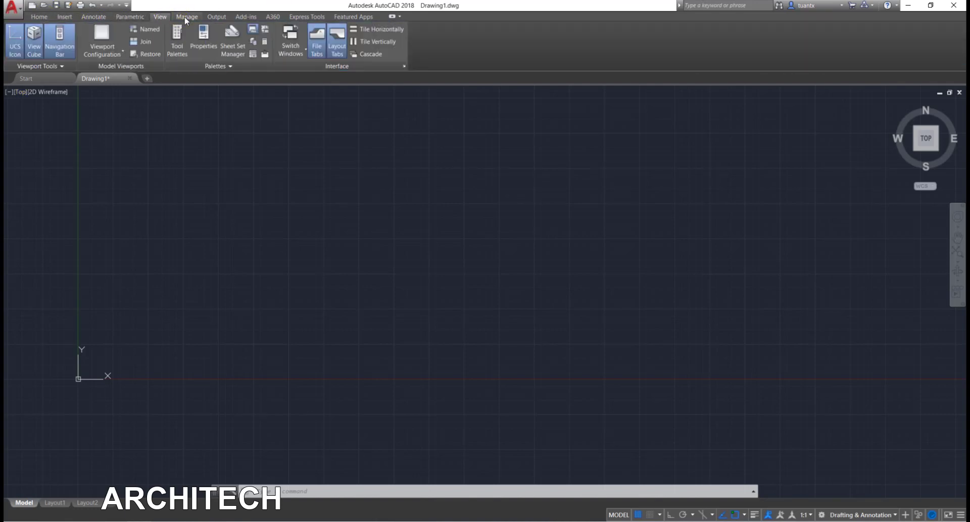
pyautogui.click(187, 16)
pyautogui.click(217, 17)
pyautogui.click(245, 17)
pyautogui.click(272, 17)
pyautogui.click(306, 17)
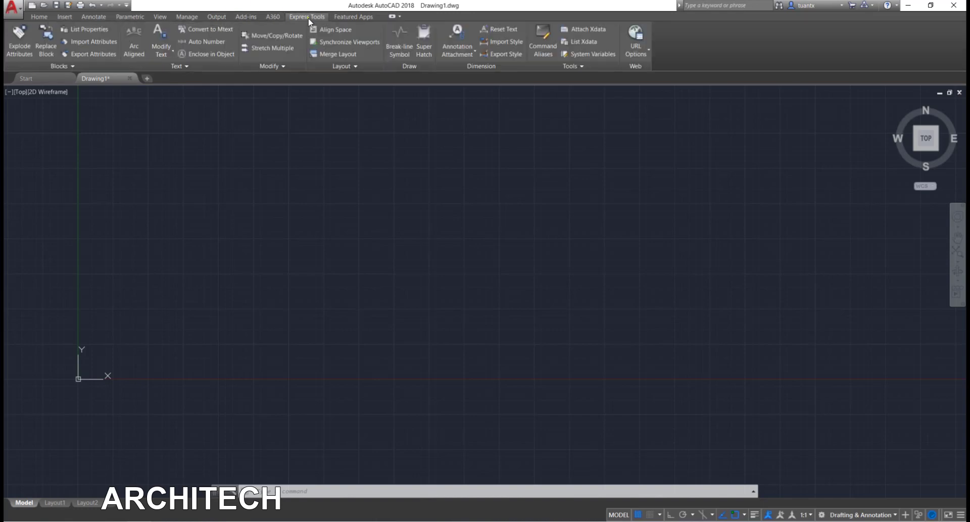
pyautogui.click(344, 19)
pyautogui.click(246, 17)
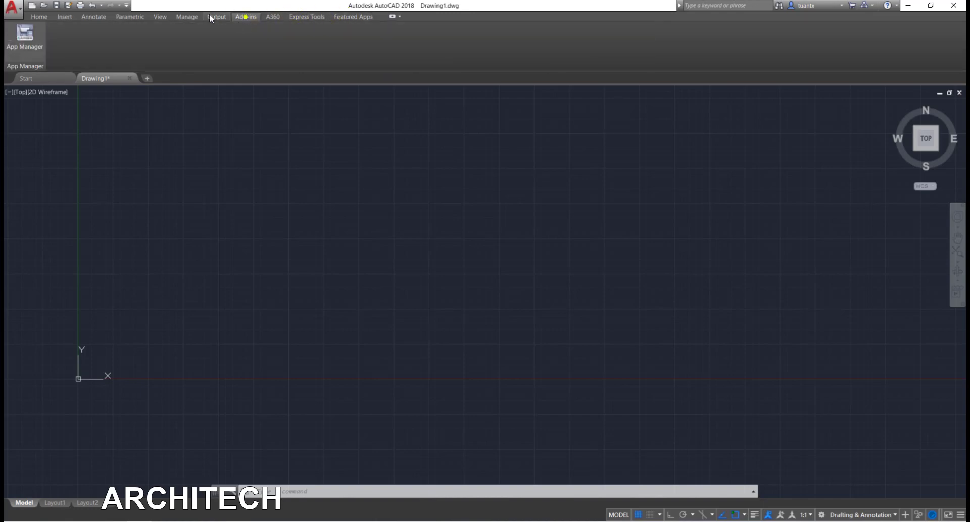
pyautogui.click(216, 16)
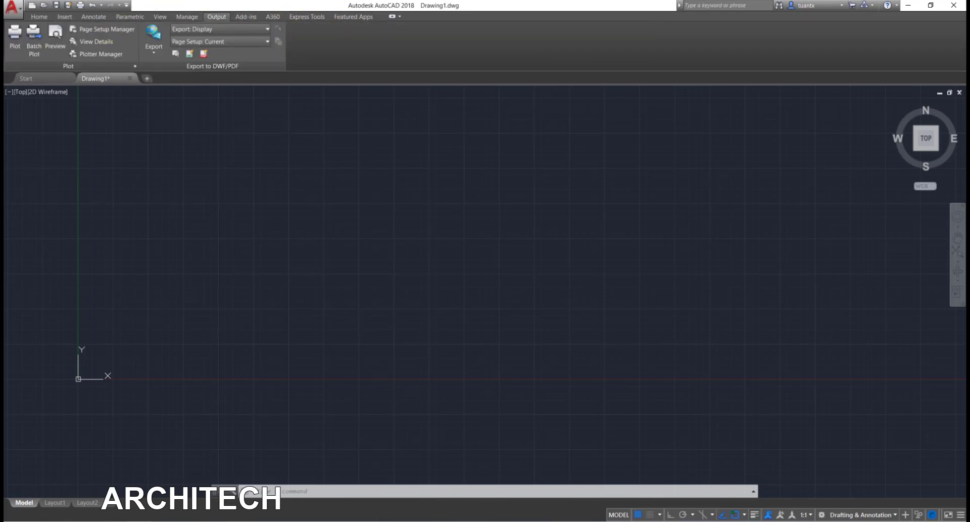
pyautogui.click(188, 6)
# Return to Home, expand the Draw panel's extra tools, then show the Annotate tab.
pyautogui.click(35, 17)
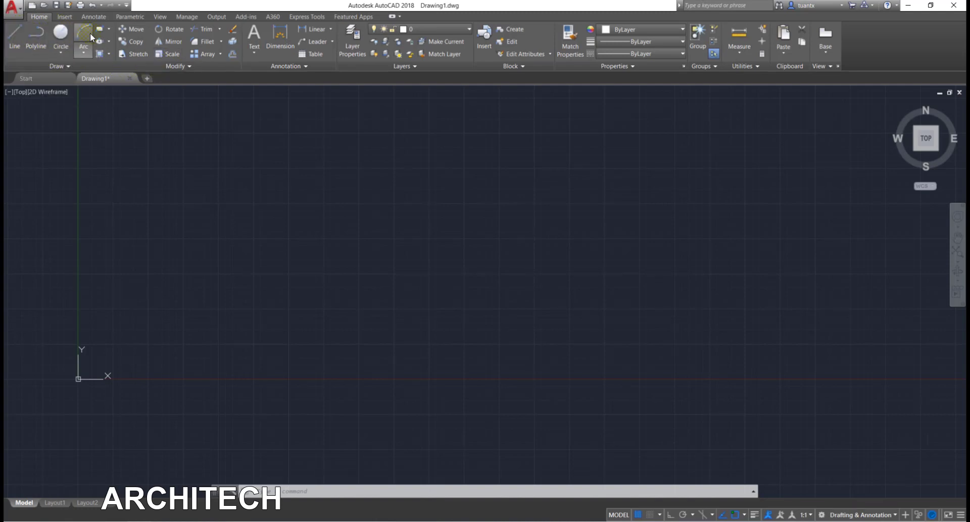
pyautogui.click(63, 66)
pyautogui.click(186, 16)
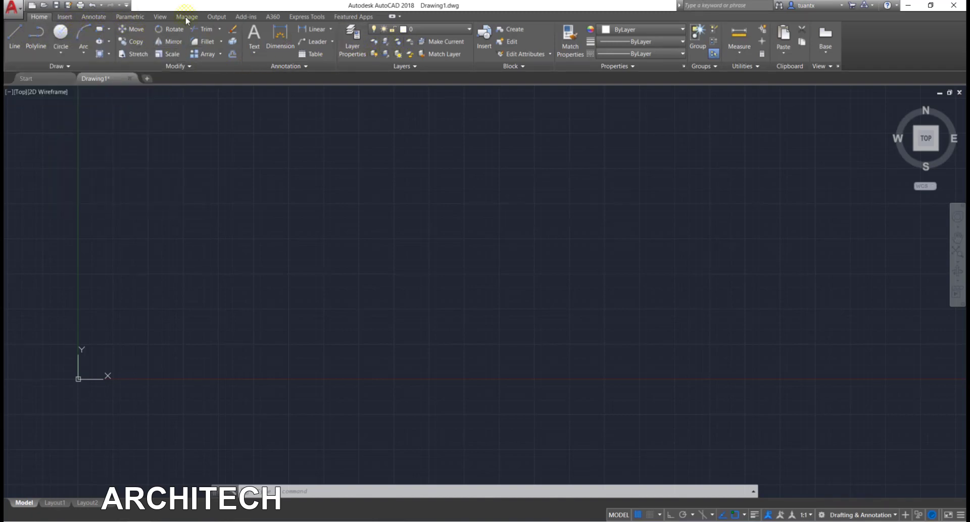
pyautogui.click(93, 16)
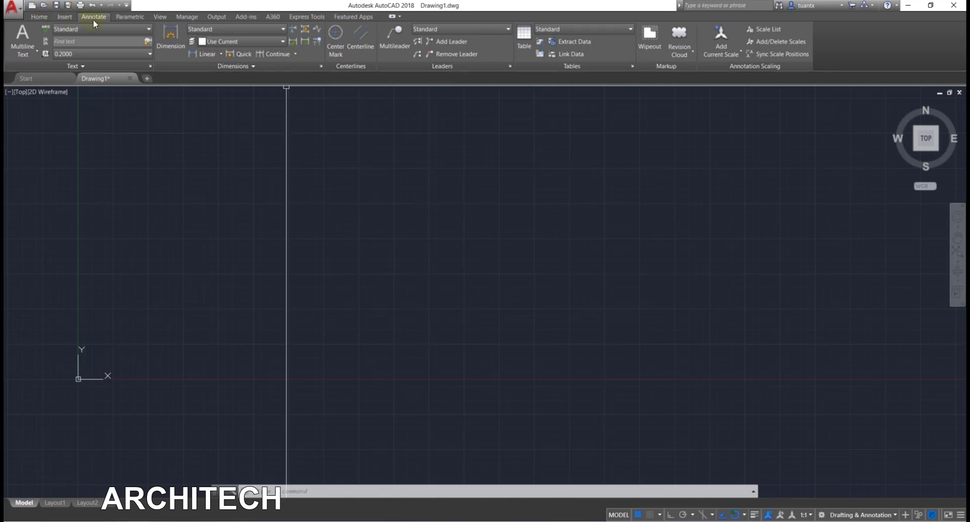
# On the Insert tab, try placing a block from the Insert gallery, then cancel it.
pyautogui.click(65, 17)
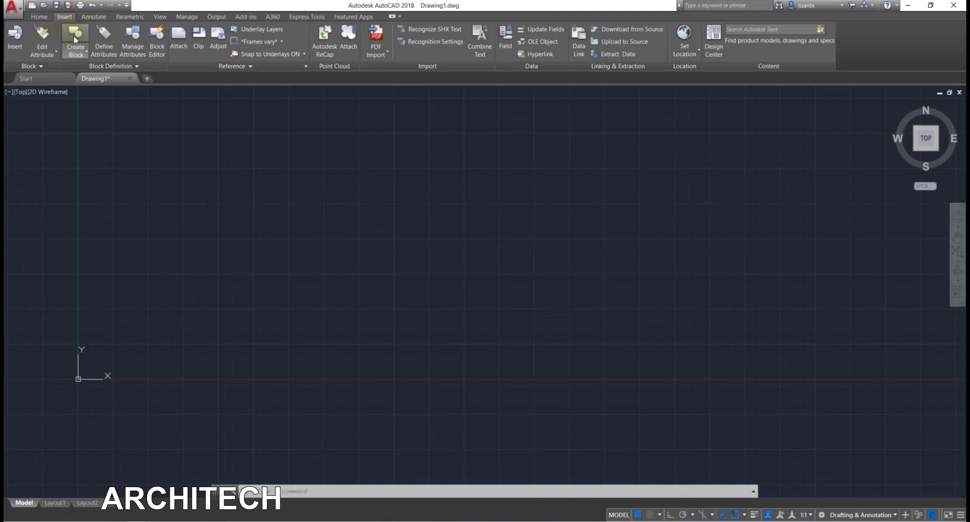
pyautogui.click(65, 52)
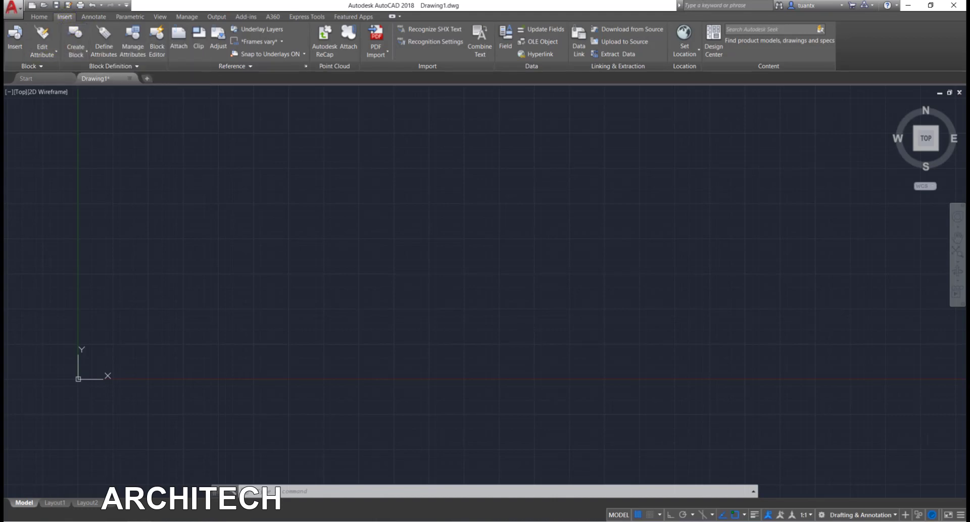
pyautogui.click(11, 49)
pyautogui.click(20, 61)
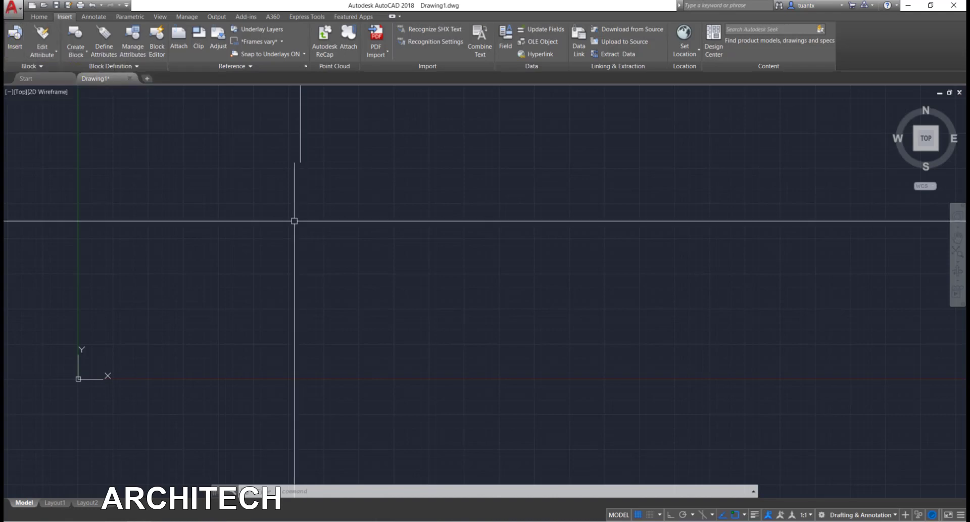
pyautogui.click(38, 16)
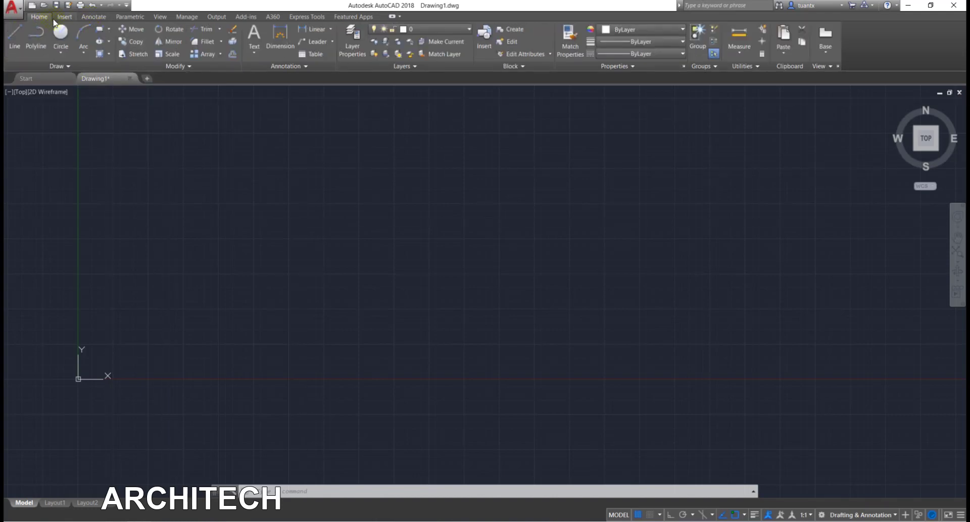
# Flip between the Annotate and Home tabs, ending on Home.
pyautogui.click(94, 16)
pyautogui.click(40, 16)
pyautogui.click(95, 16)
pyautogui.click(47, 17)
pyautogui.click(96, 16)
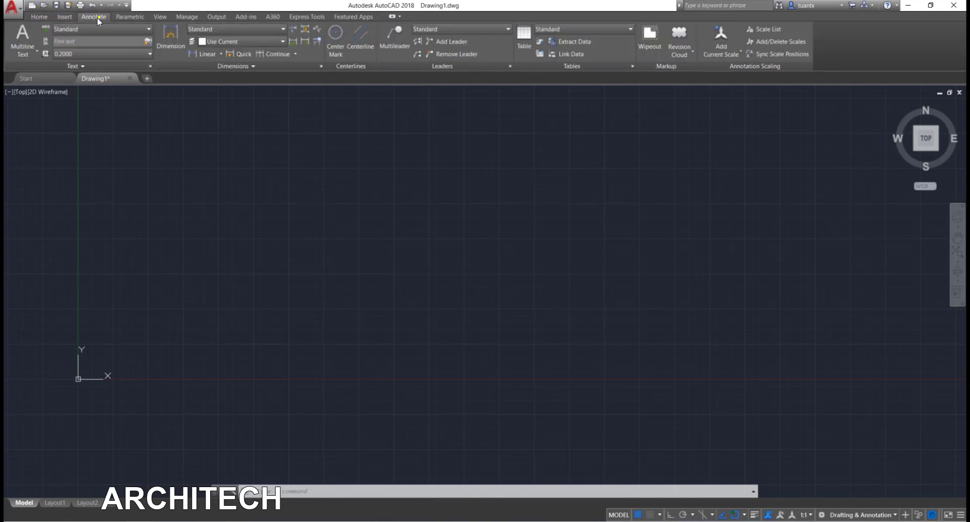
pyautogui.click(39, 18)
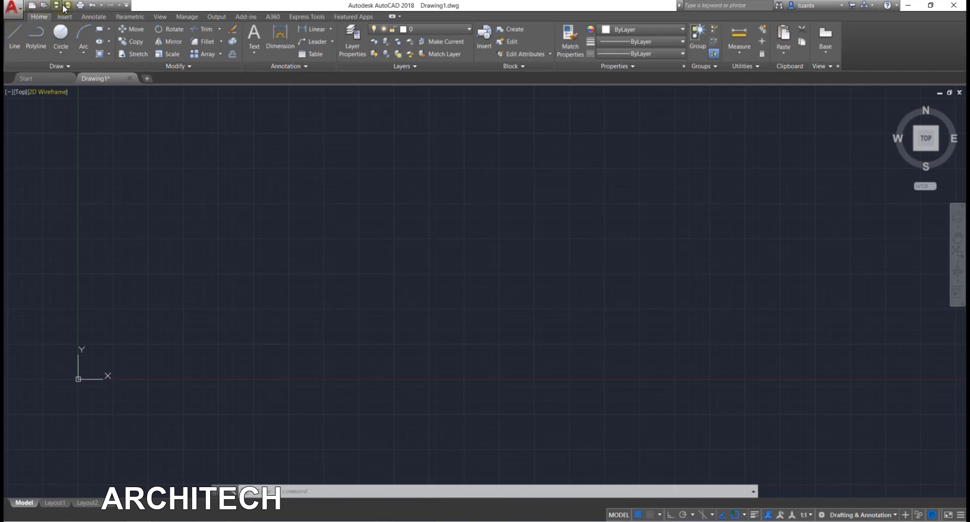
# Look through the Application menu twice, then close Drawing1 discarding its changes.
pyautogui.click(13, 11)
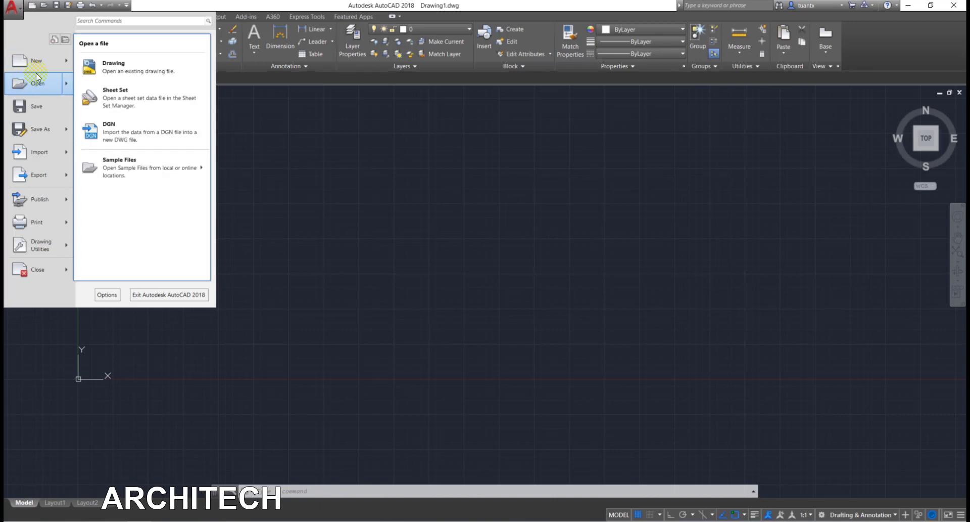
pyautogui.moveTo(36, 83)
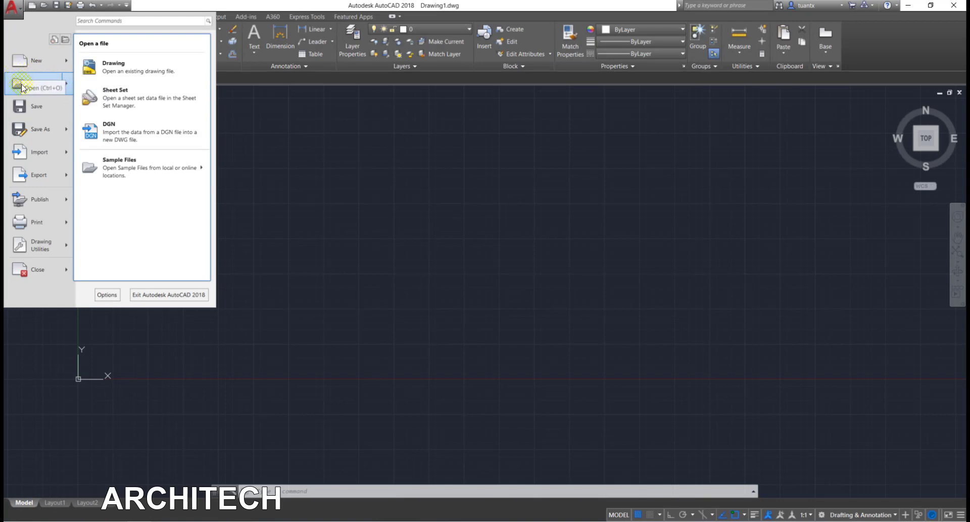
pyautogui.press('Escape')
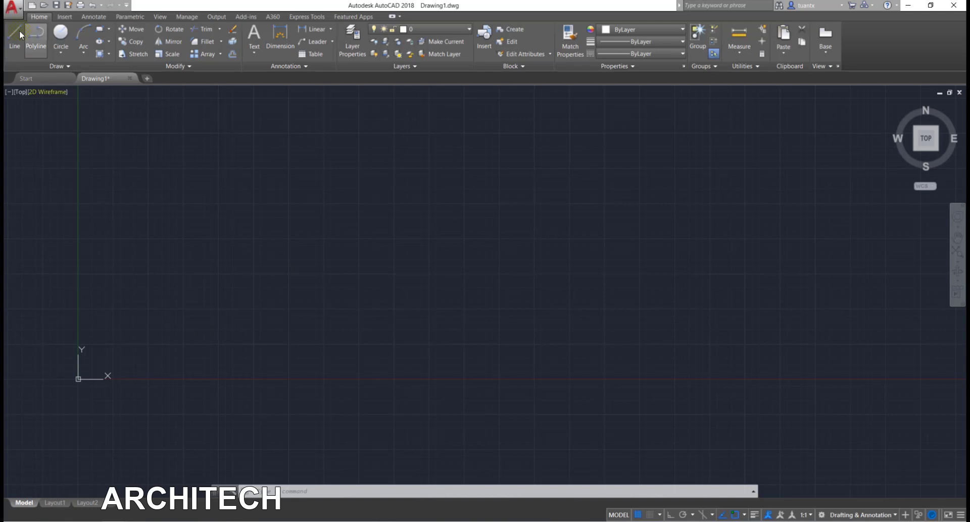
pyautogui.click(17, 10)
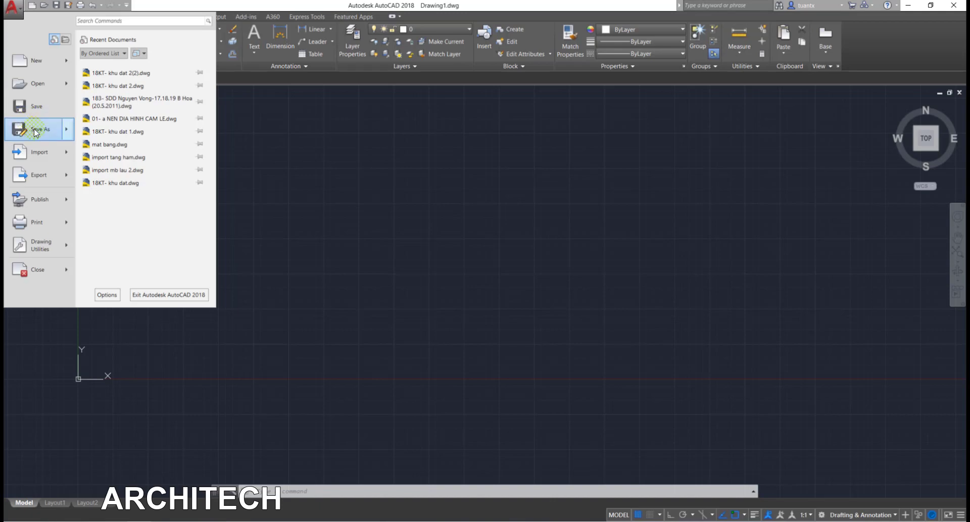
pyautogui.moveTo(38, 129)
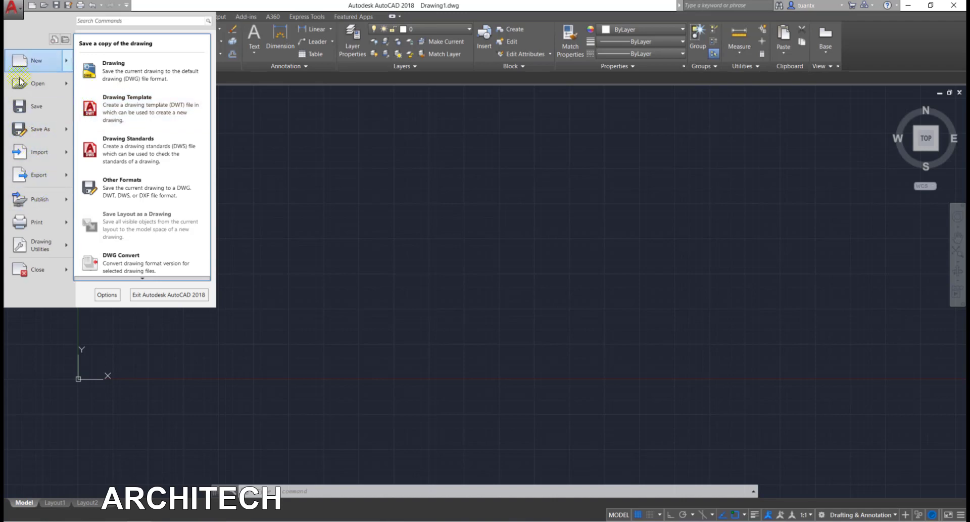
pyautogui.click(11, 6)
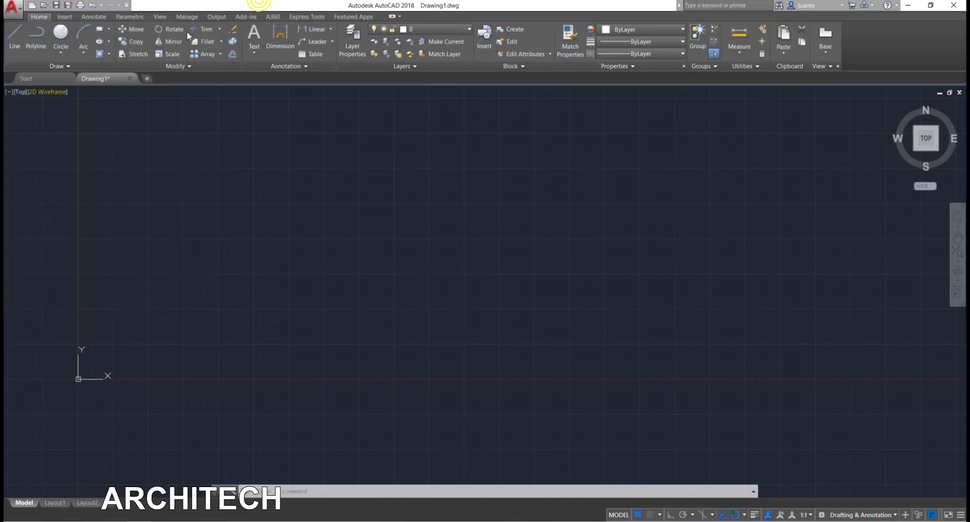
pyautogui.click(129, 78)
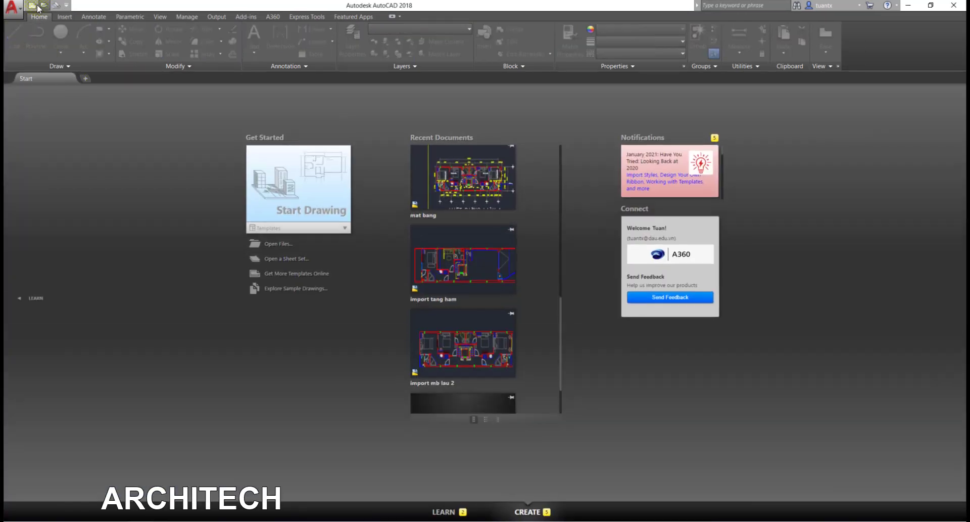
# Create a new drawing, Drawing2, from the acad.dwt template.
pyautogui.click(11, 6)
pyautogui.click(34, 63)
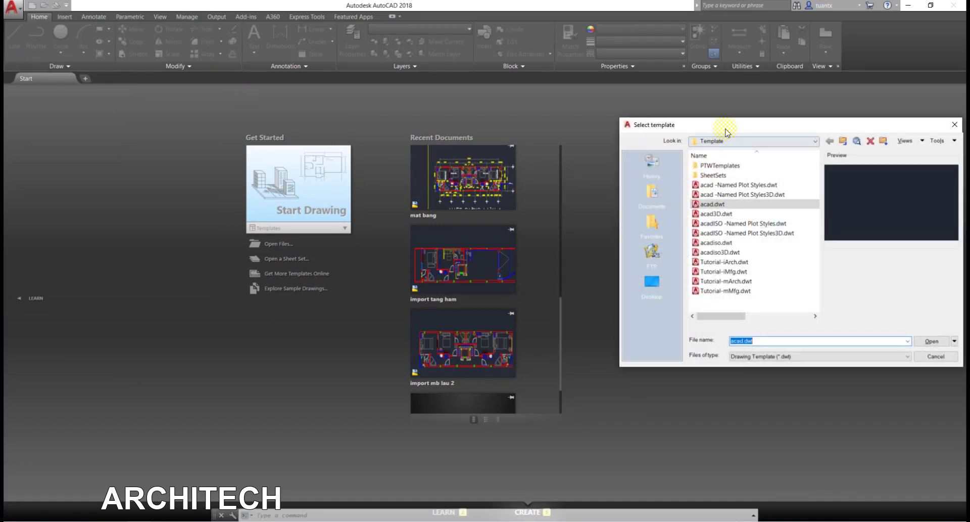
pyautogui.moveTo(733, 125); pyautogui.dragTo(236, 90)
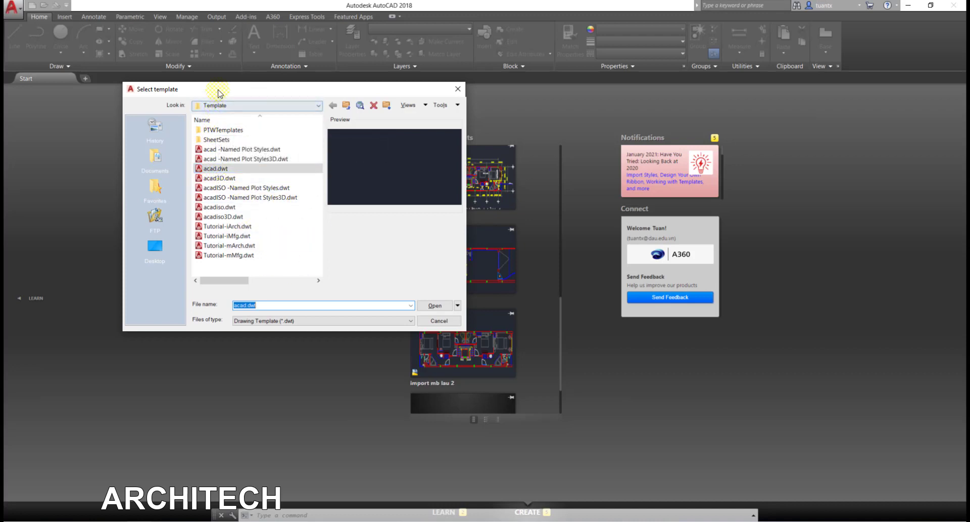
pyautogui.moveTo(187, 93); pyautogui.dragTo(210, 87)
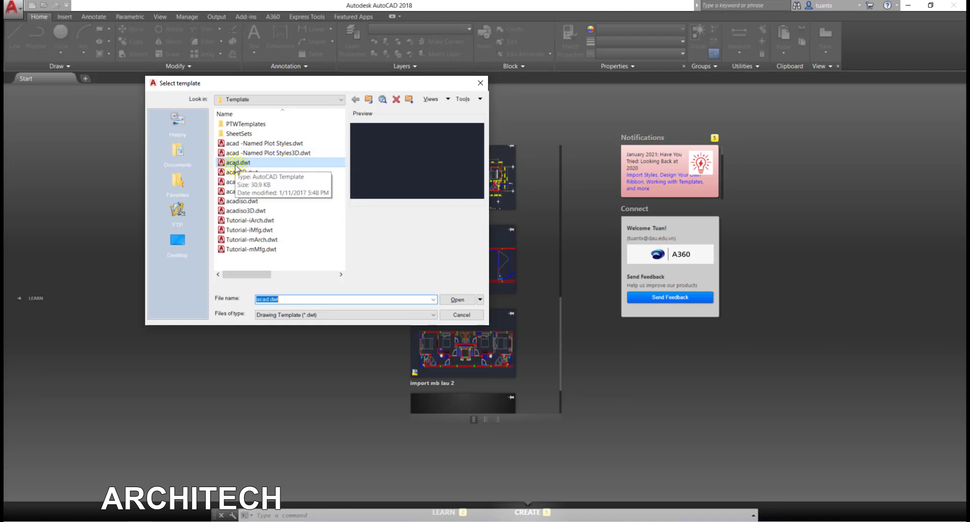
pyautogui.click(257, 163)
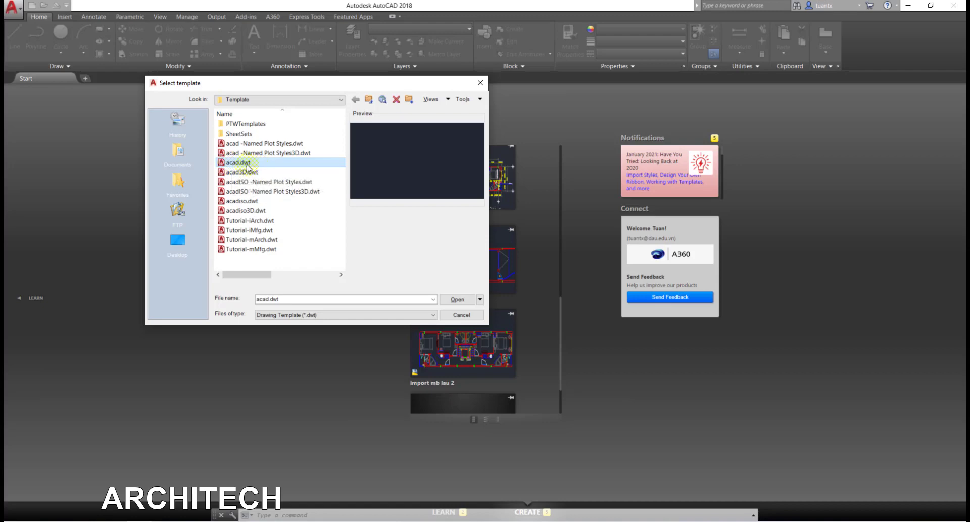
pyautogui.click(457, 299)
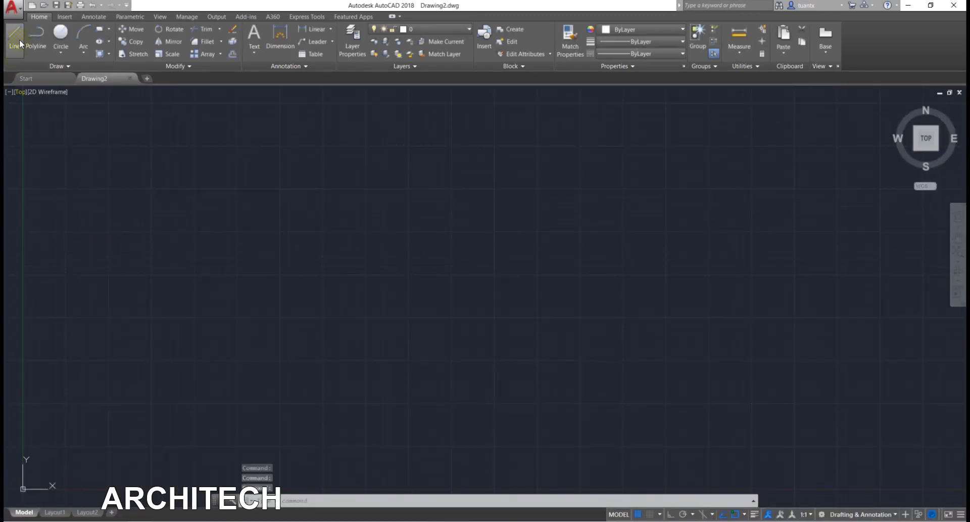
# Save the drawing to the Desktop as '210302-buoi 1.dwg' in AutoCAD 2007 format.
pyautogui.click(11, 6)
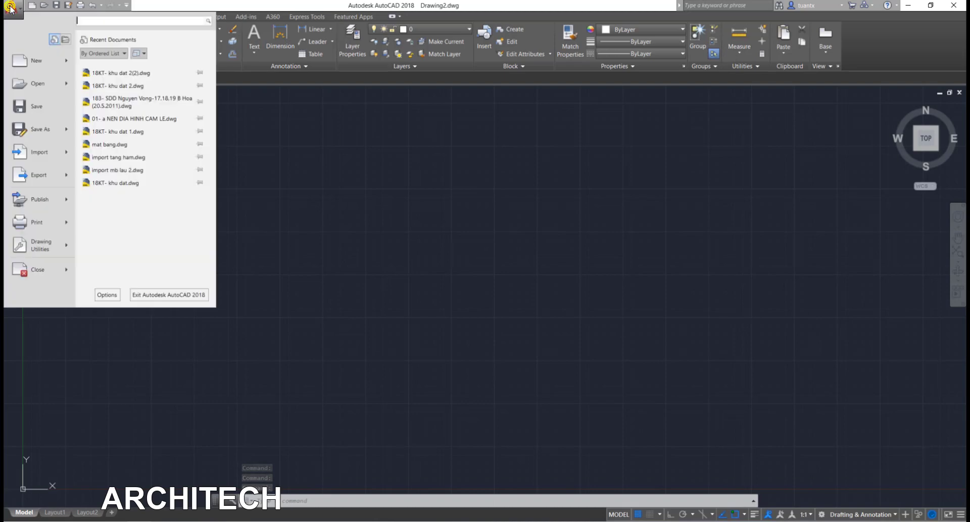
pyautogui.click(44, 109)
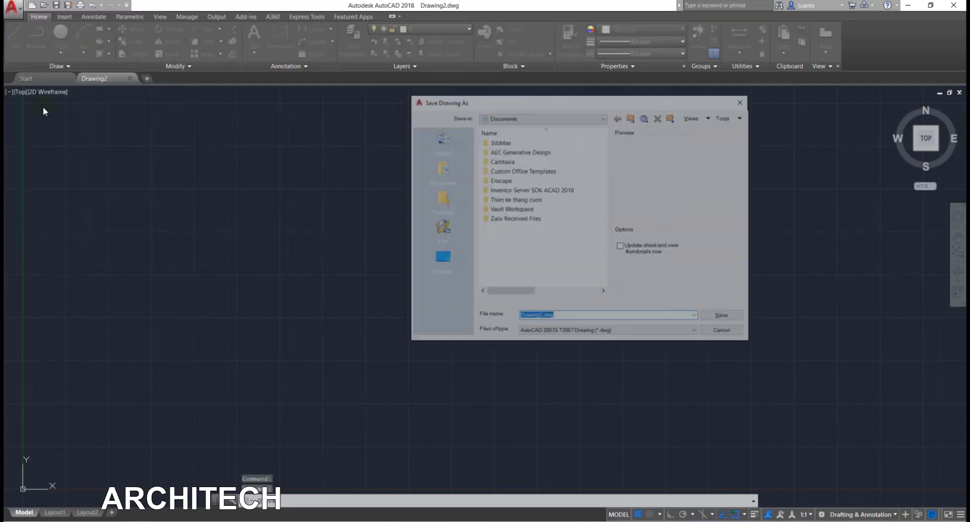
pyautogui.moveTo(506, 100); pyautogui.dragTo(362, 95)
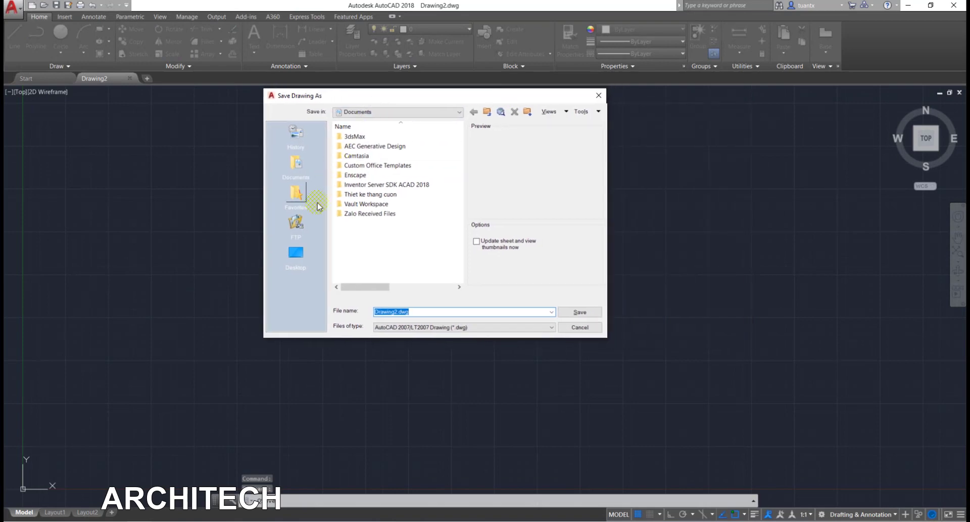
pyautogui.click(300, 263)
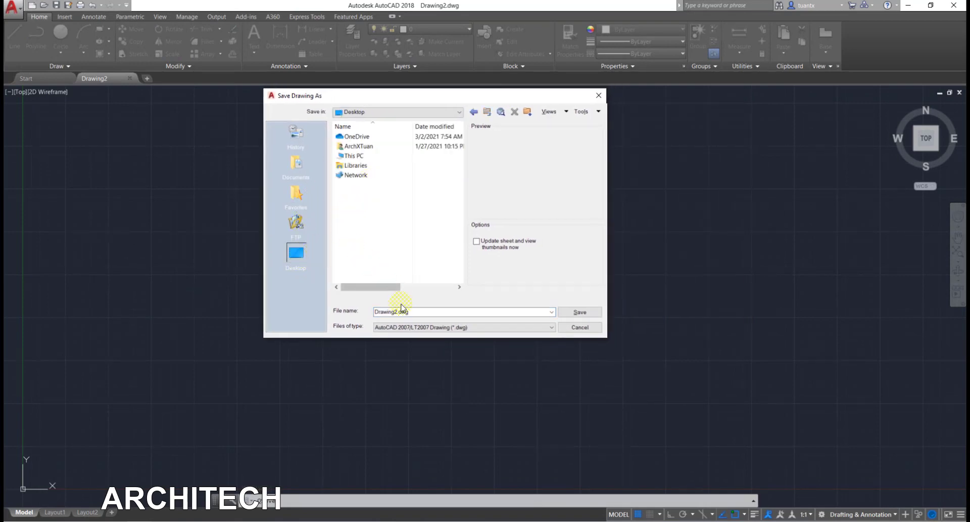
pyautogui.click(421, 313)
pyautogui.doubleClick(423, 311)
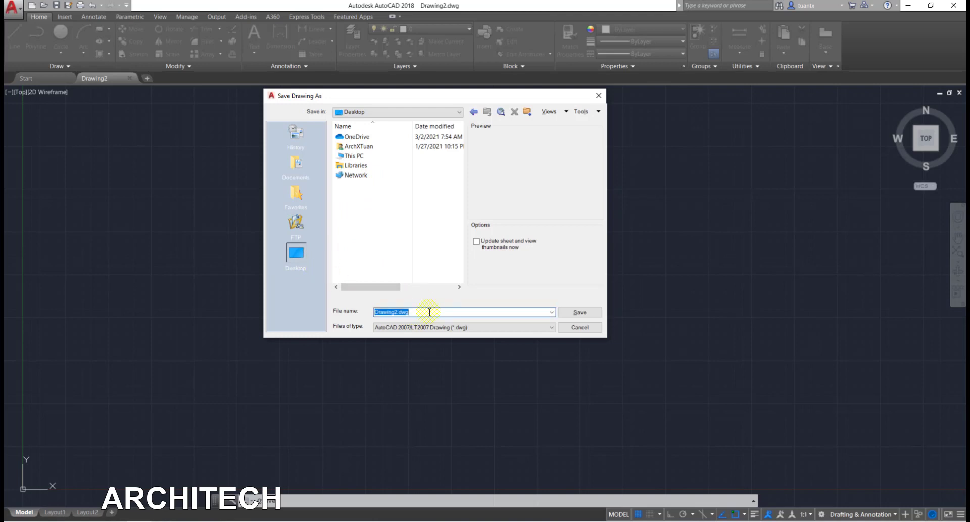
pyautogui.write('210302-buoi 1')
pyautogui.click(580, 312)
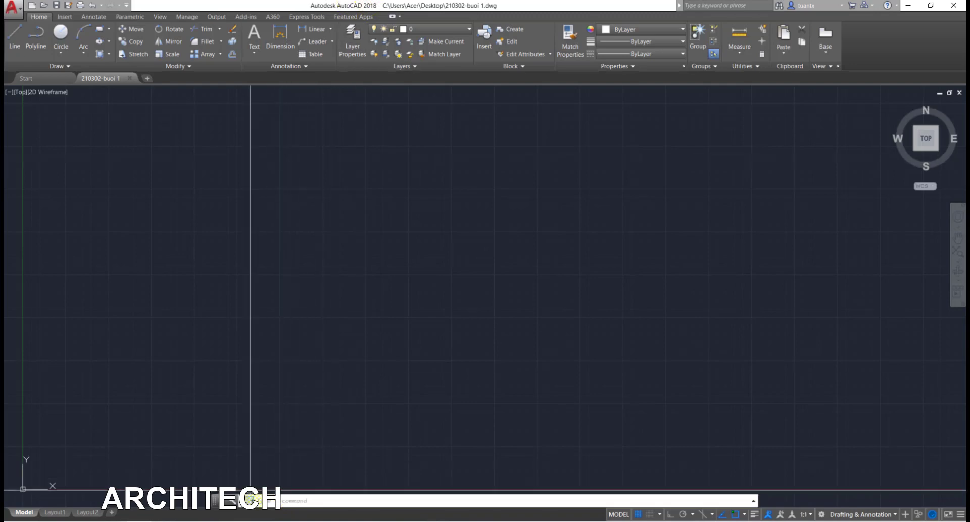
# Drag the command-line window's top edge until exactly three history lines are visible.
pyautogui.moveTo(272, 492); pyautogui.dragTo(288, 449)
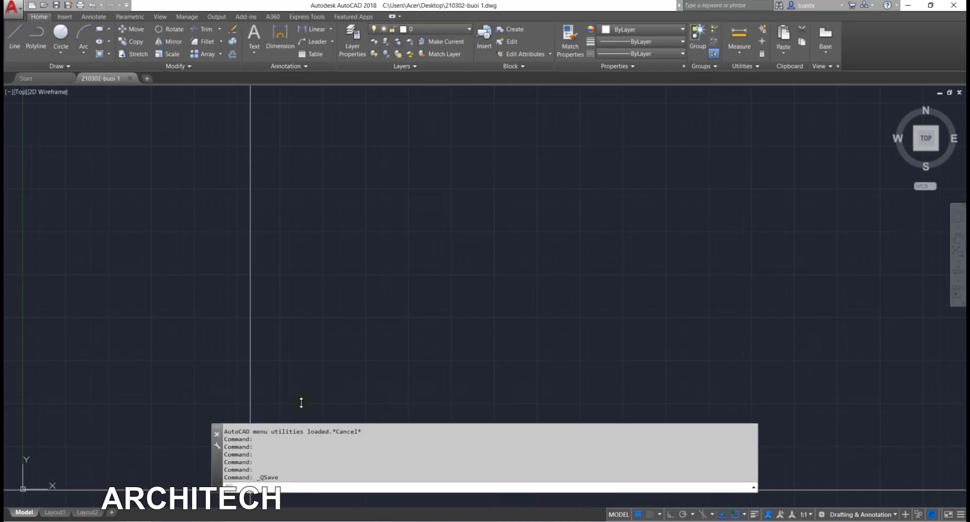
pyautogui.moveTo(288, 449); pyautogui.dragTo(306, 419)
pyautogui.moveTo(315, 384); pyautogui.dragTo(317, 473)
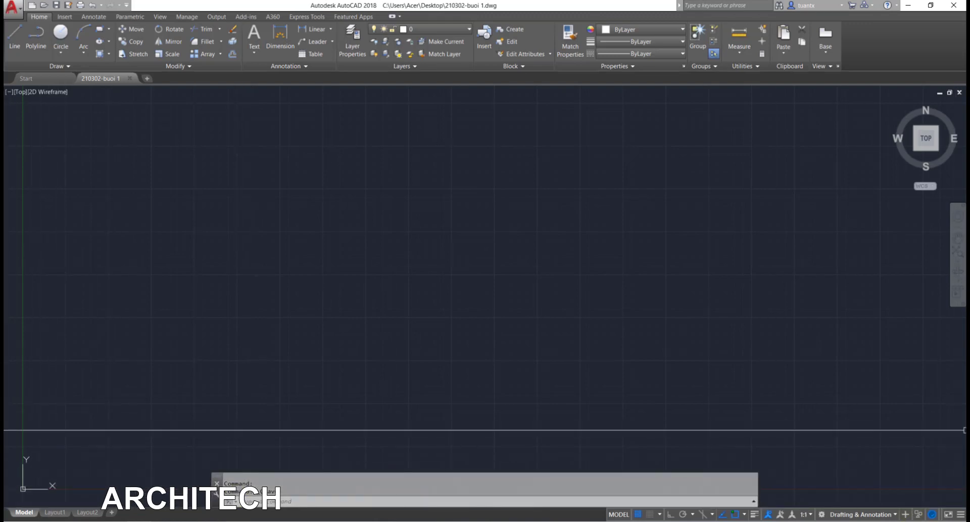
pyautogui.click(344, 480)
pyautogui.moveTo(340, 472)
pyautogui.mouseDown()
pyautogui.moveTo(369, 454)
pyautogui.moveTo(383, 455)
pyautogui.moveTo(384, 481)
pyautogui.moveTo(391, 471)
pyautogui.mouseUp()
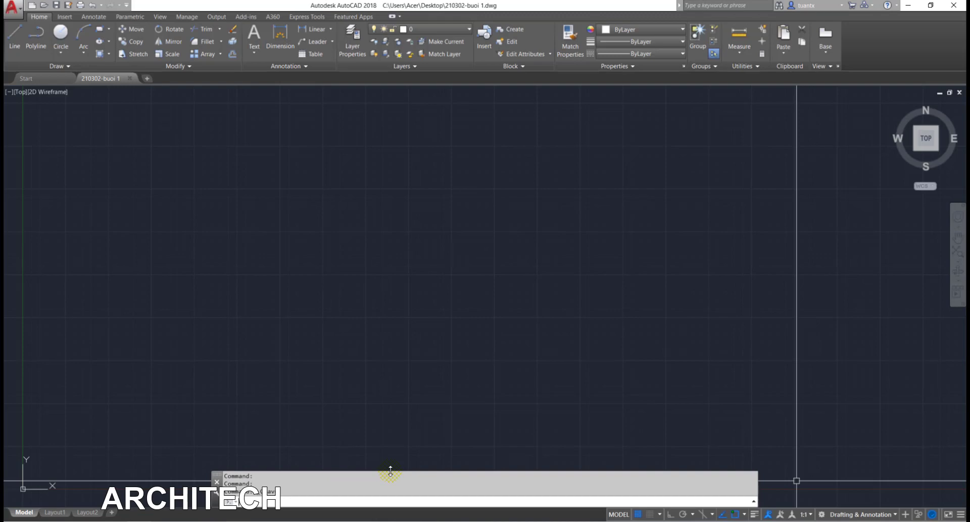
pyautogui.moveTo(390, 471); pyautogui.dragTo(389, 454)
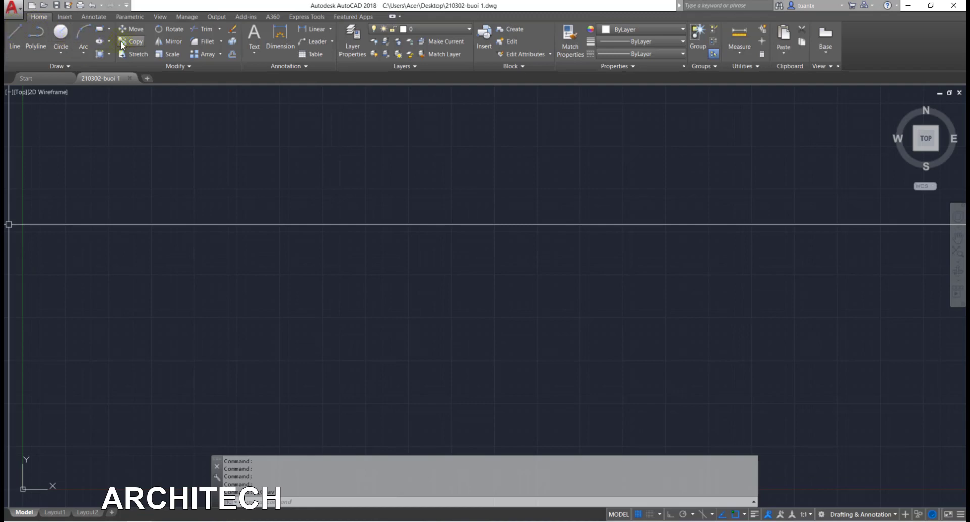
pyautogui.click(343, 459)
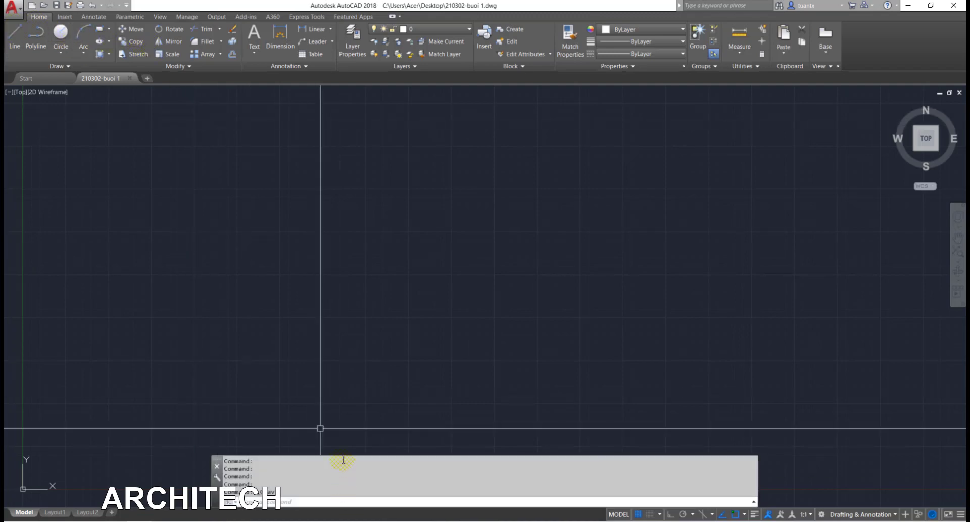
pyautogui.moveTo(344, 456); pyautogui.dragTo(340, 465)
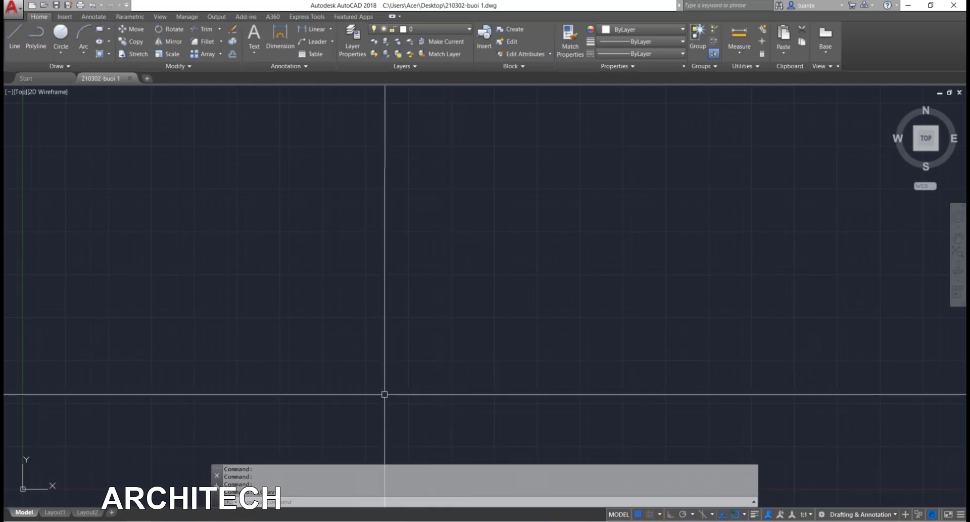
# Drag the command-line window's top edge down until only one history line shows.
pyautogui.moveTo(391, 464); pyautogui.dragTo(399, 433)
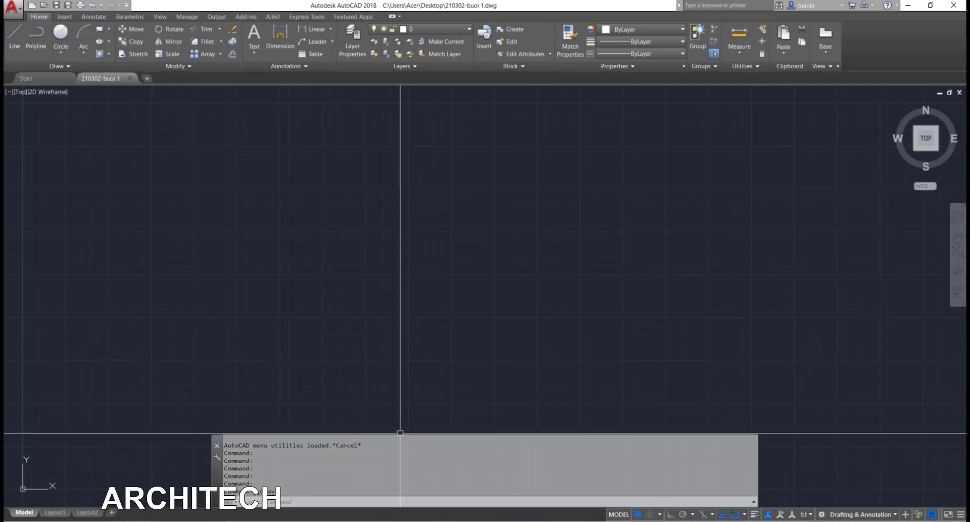
pyautogui.click(400, 434)
pyautogui.moveTo(400, 435)
pyautogui.mouseDown()
pyautogui.moveTo(409, 452)
pyautogui.moveTo(402, 479)
pyautogui.mouseUp()
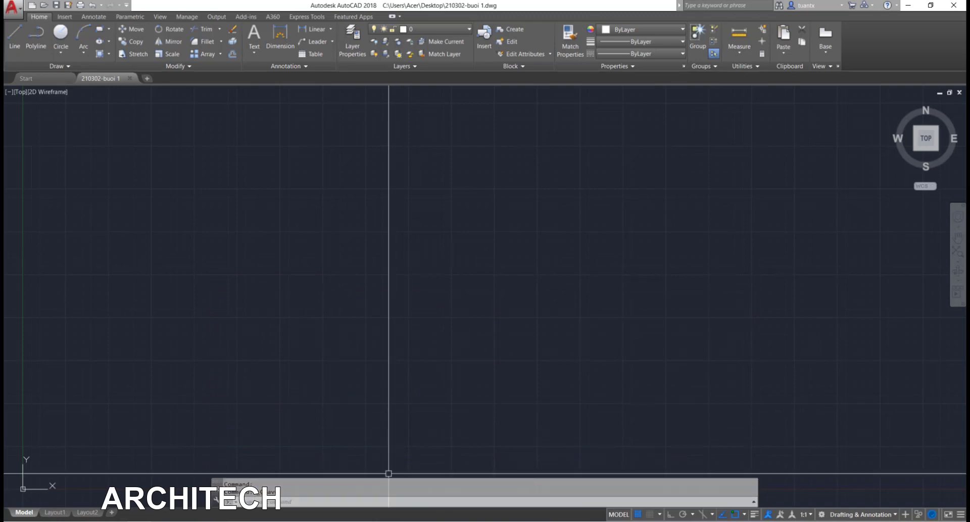
pyautogui.click(277, 502)
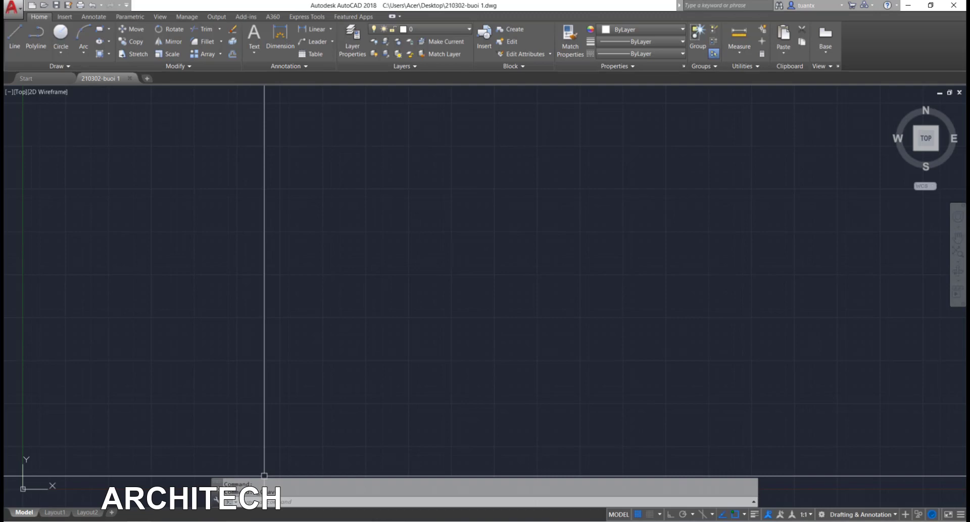
pyautogui.click(274, 484)
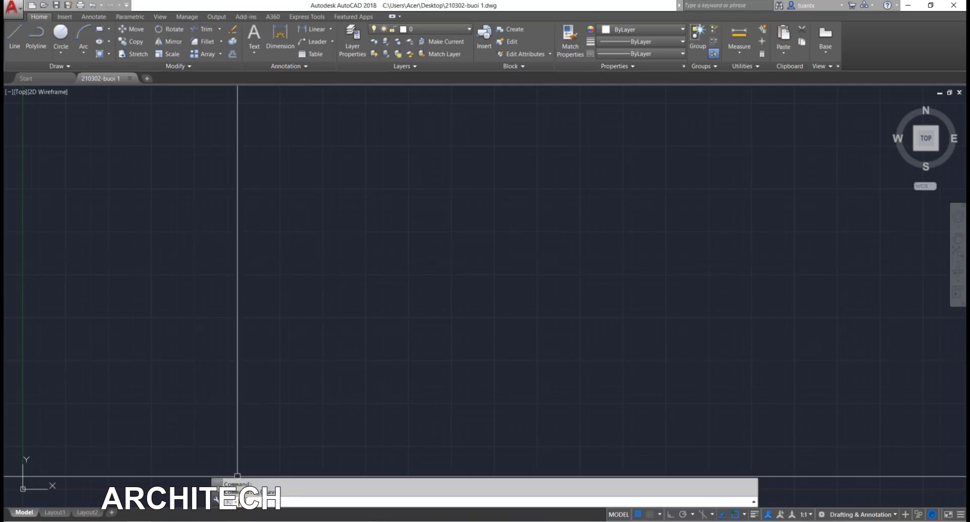
# Quick-save the drawing and type OP to start the Options command.
pyautogui.hotkey('ctrl', 's')
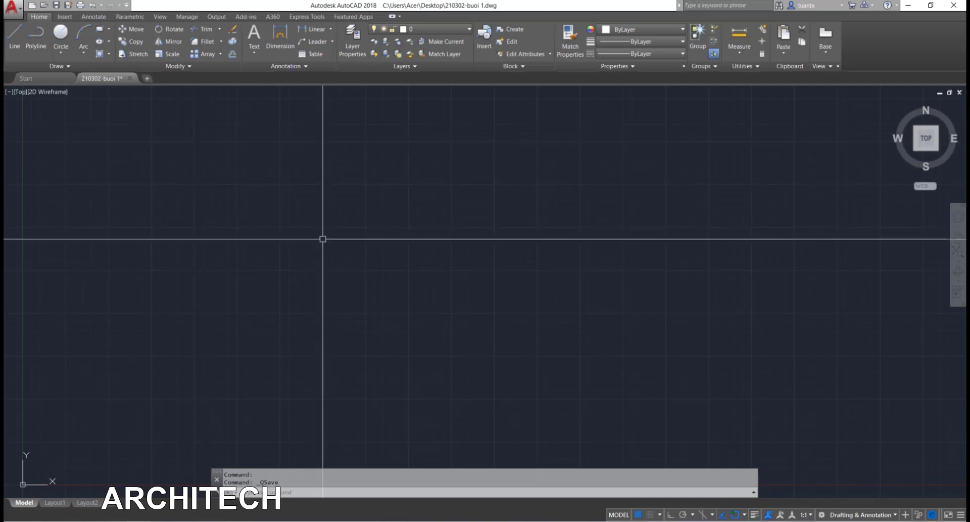
pyautogui.write('op')
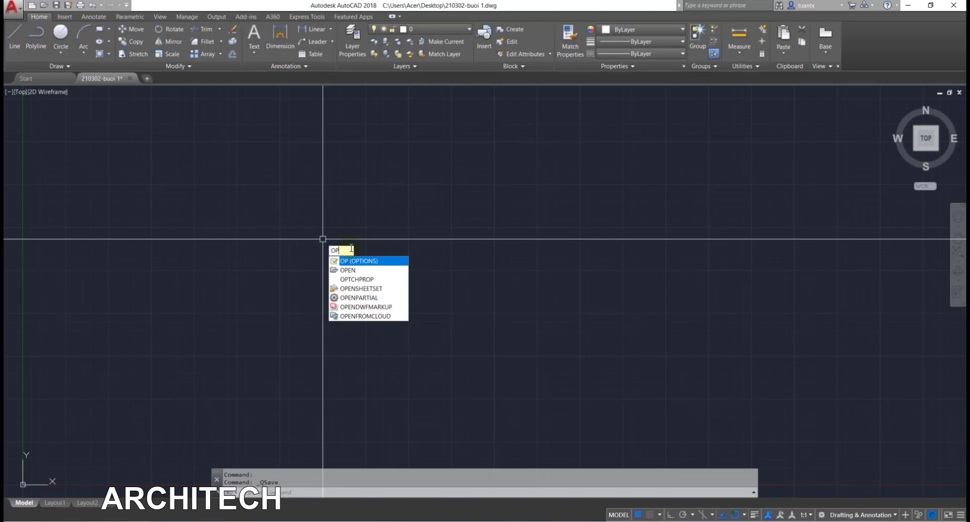
# Open and close the Options dialog several times with OP, leaving it open on Display.
pyautogui.press('Return')
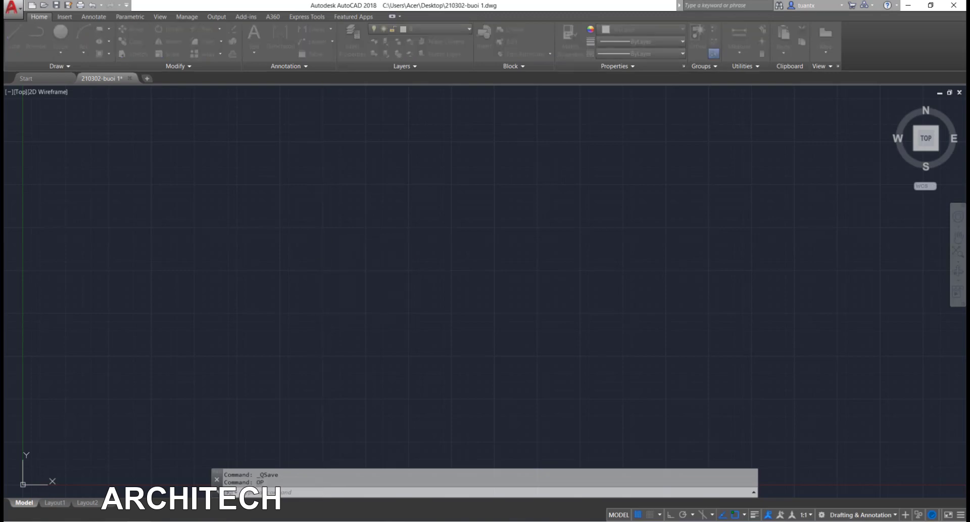
pyautogui.moveTo(392, 28); pyautogui.dragTo(422, 99)
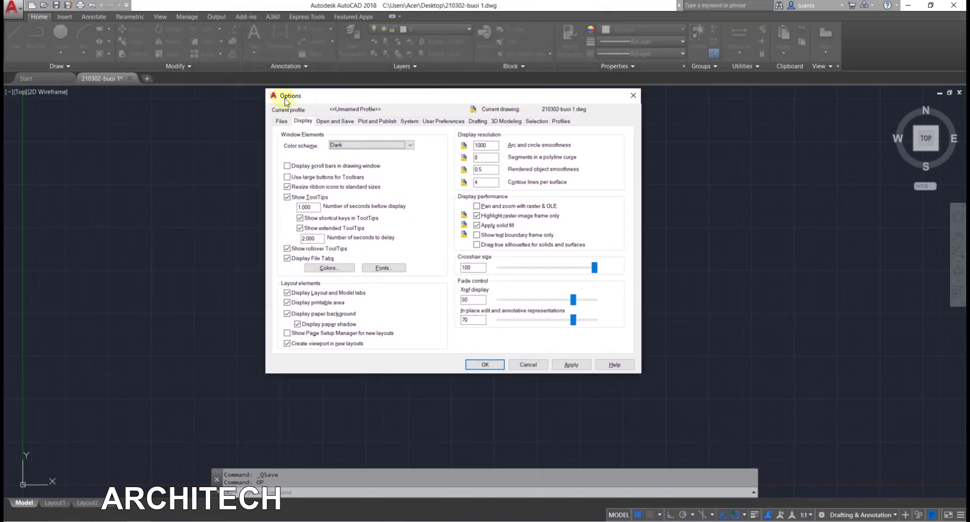
pyautogui.click(634, 96)
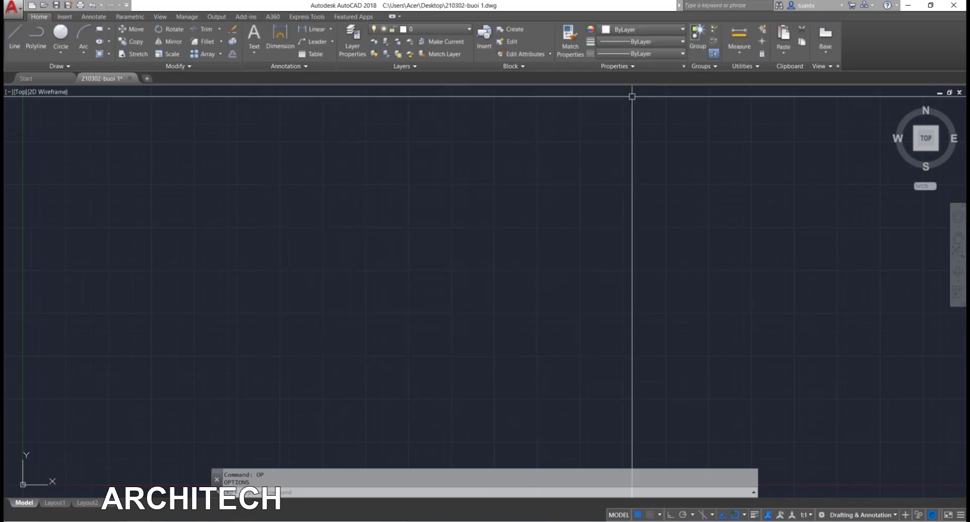
pyautogui.write('op')
pyautogui.press('Return')
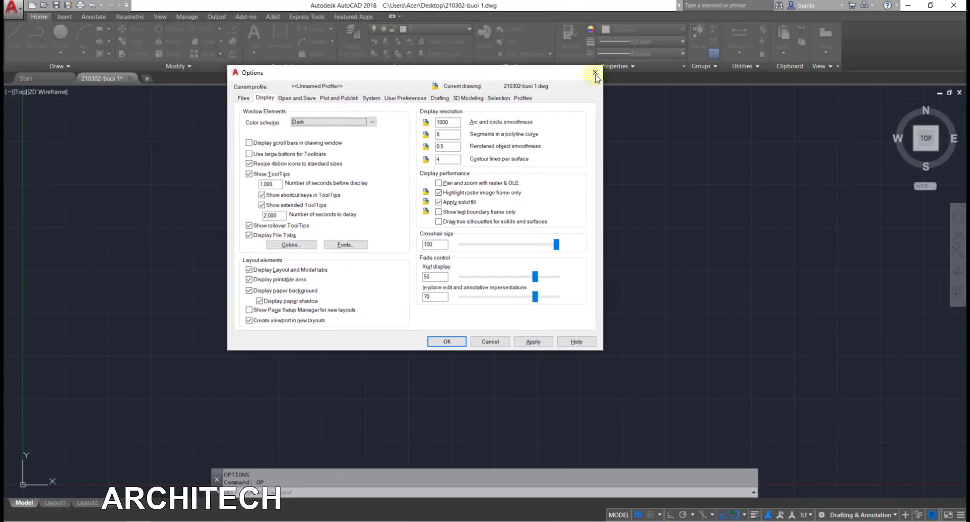
pyautogui.click(596, 74)
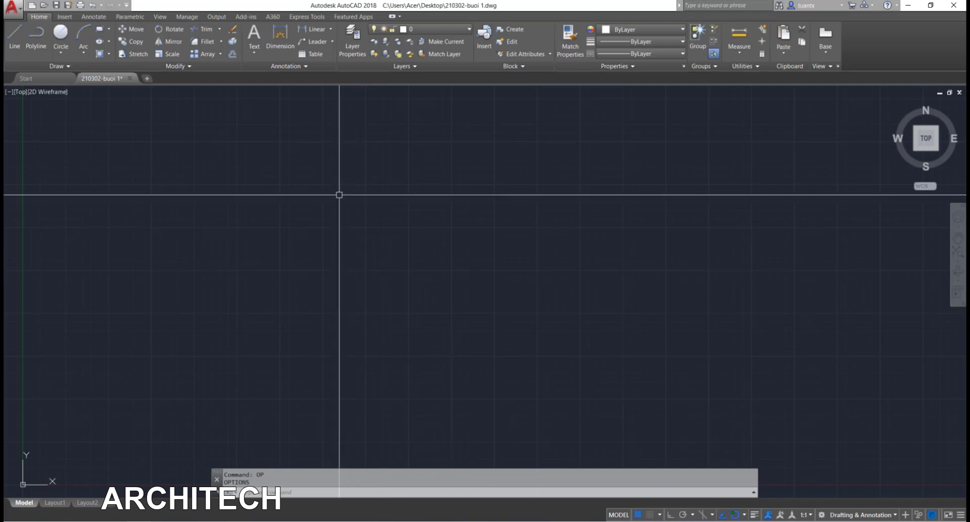
pyautogui.write('o')
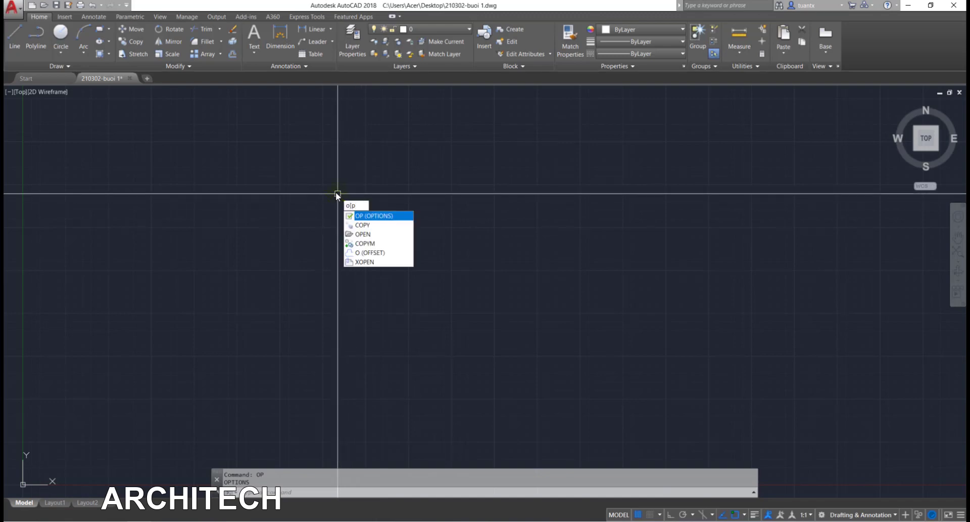
pyautogui.write('p')
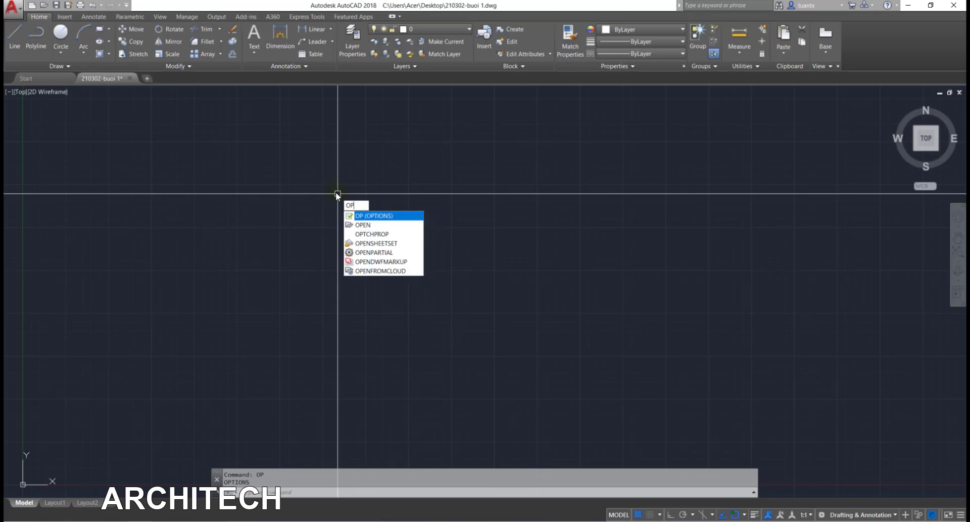
pyautogui.press('Return')
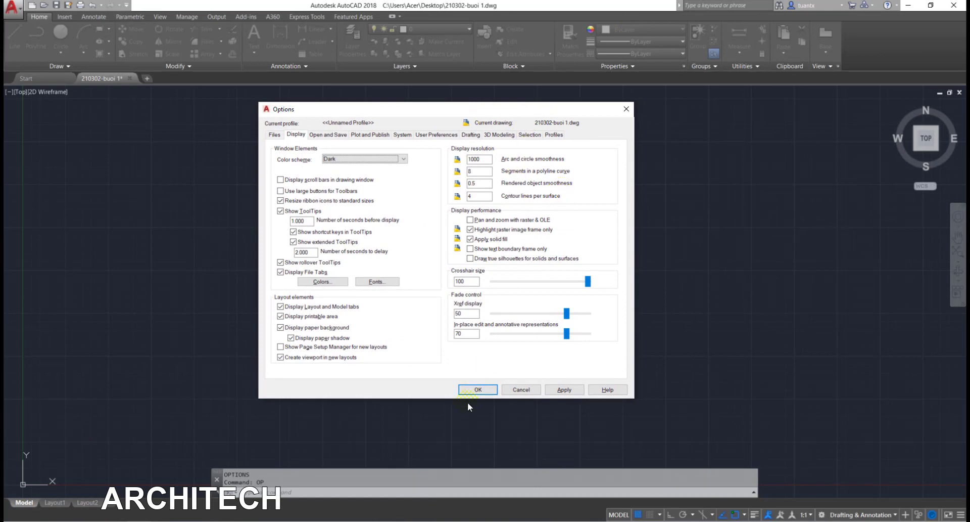
pyautogui.click(477, 389)
pyautogui.write('op')
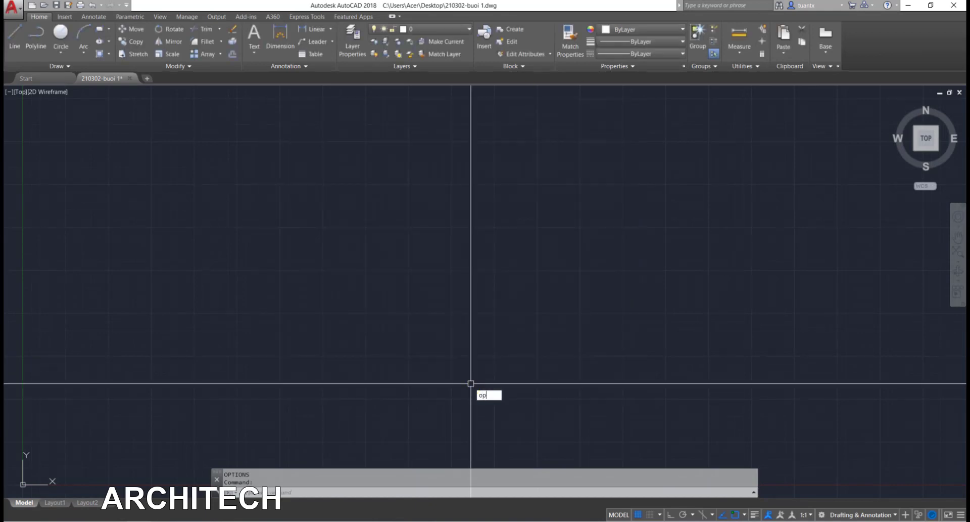
pyautogui.press('Return')
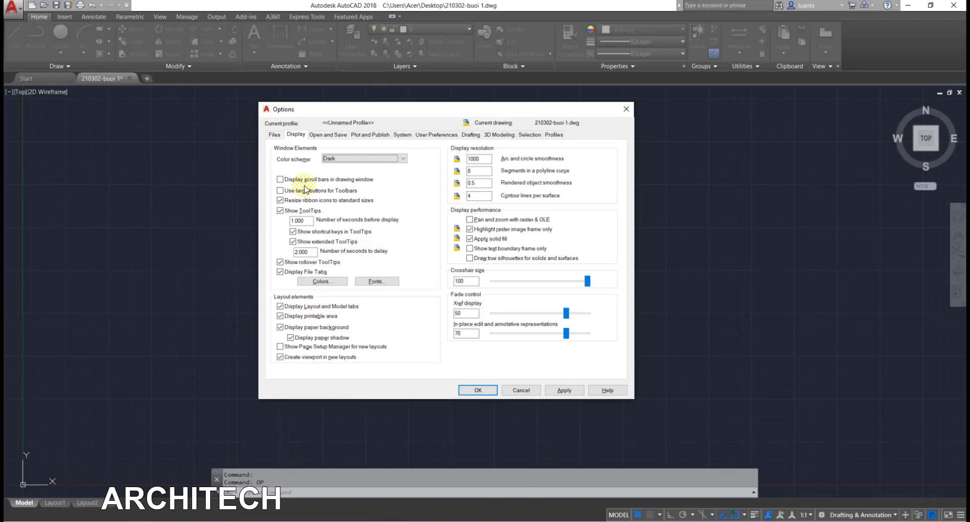
# Close and reopen the Options dialog a few times using right-click repeat.
pyautogui.click(478, 389)
pyautogui.rightClick(477, 392)
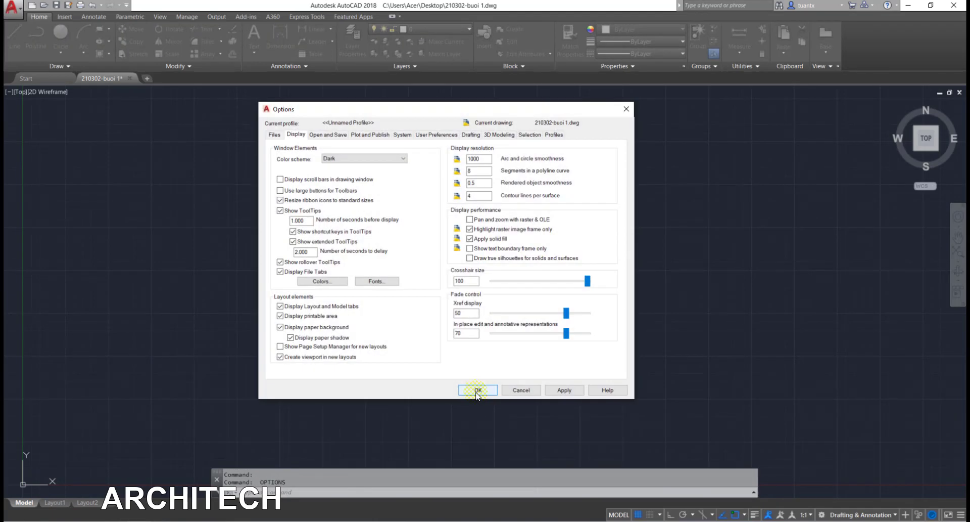
pyautogui.click(477, 389)
pyautogui.rightClick(475, 390)
pyautogui.click(471, 390)
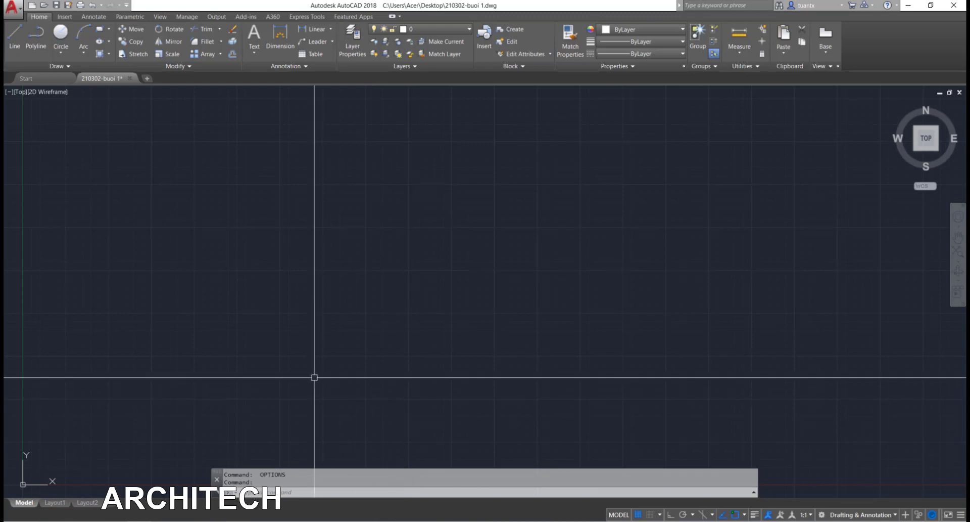
# Reopen Options with OP and reposition it on the Display page showing crosshair size 100.
pyautogui.write('OP')
pyautogui.press('Return')
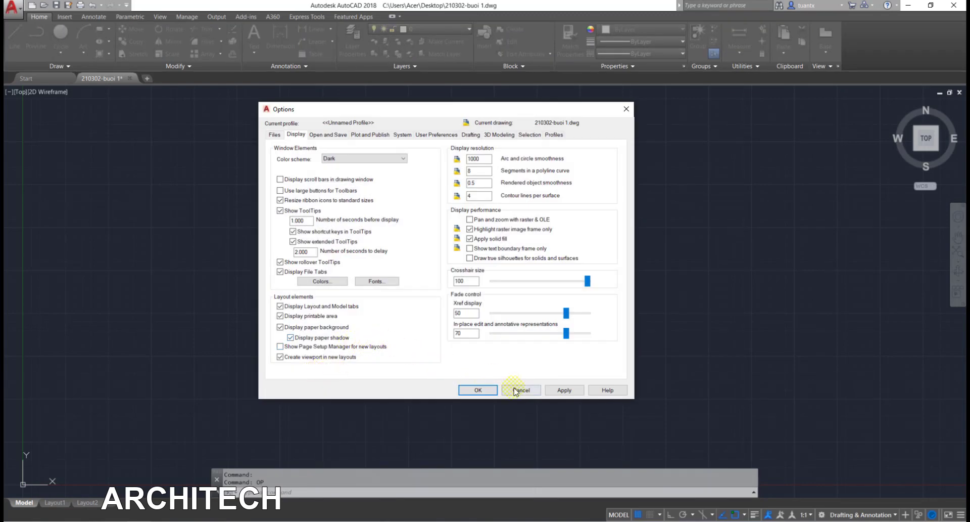
pyautogui.click(484, 392)
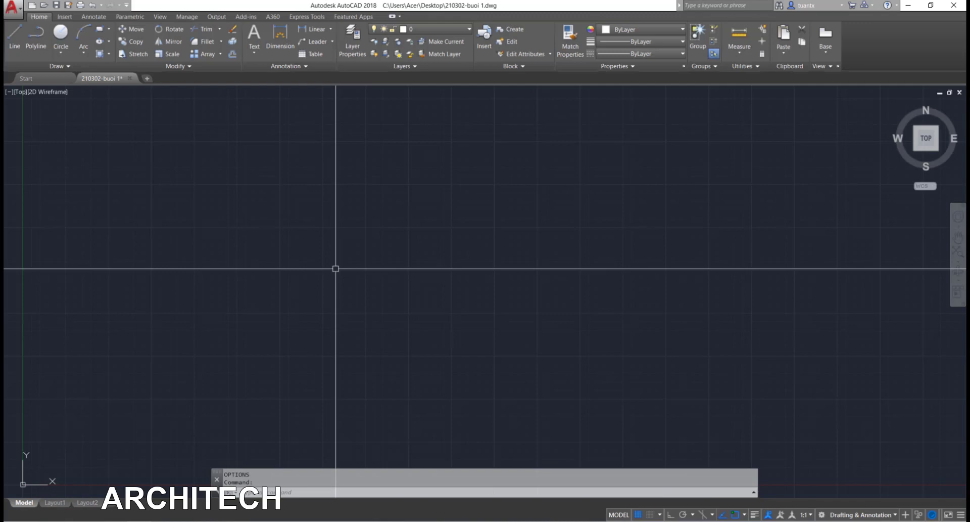
pyautogui.press('Return')
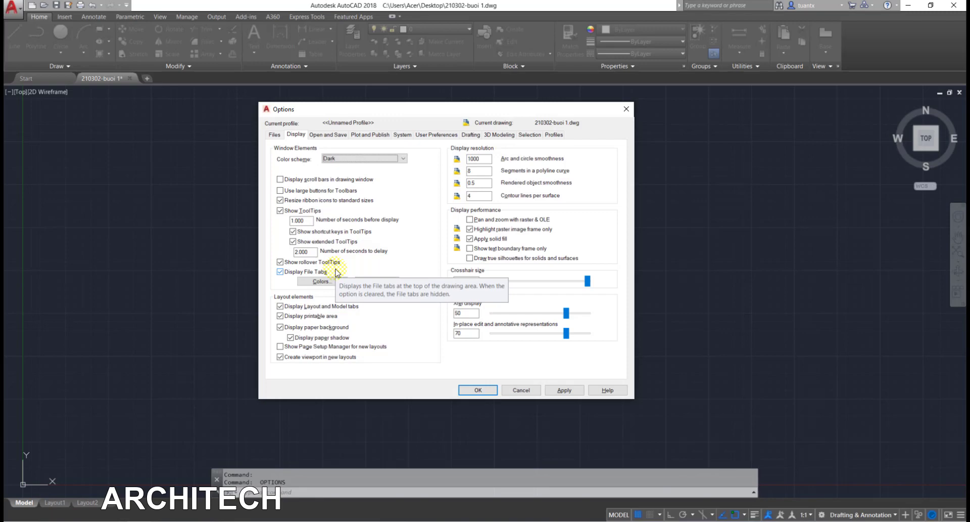
pyautogui.click(477, 390)
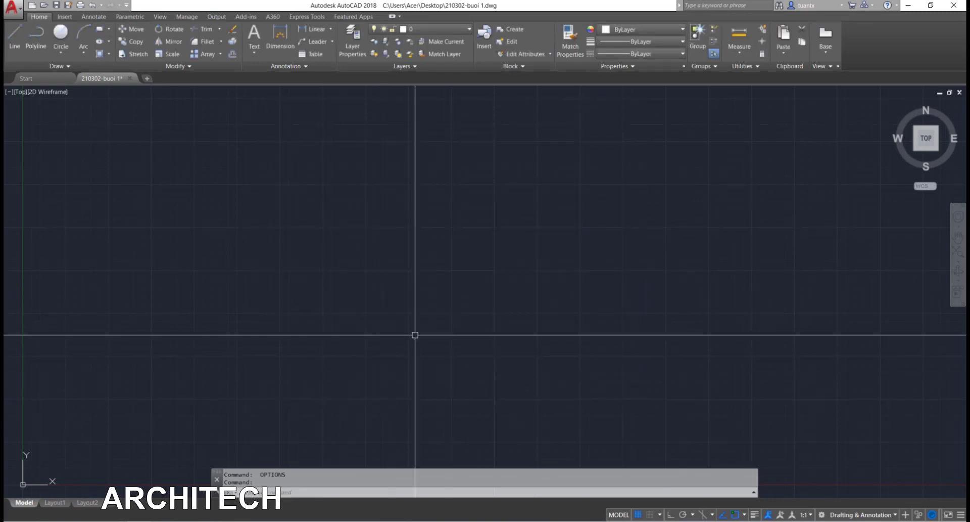
pyautogui.press('Return')
pyautogui.moveTo(379, 109); pyautogui.dragTo(392, 120)
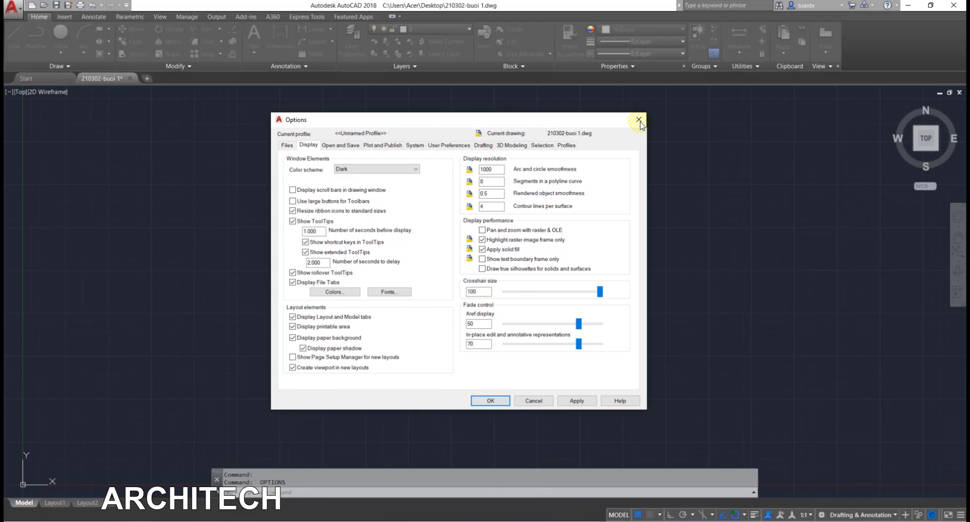
pyautogui.click(639, 120)
pyautogui.write('o')
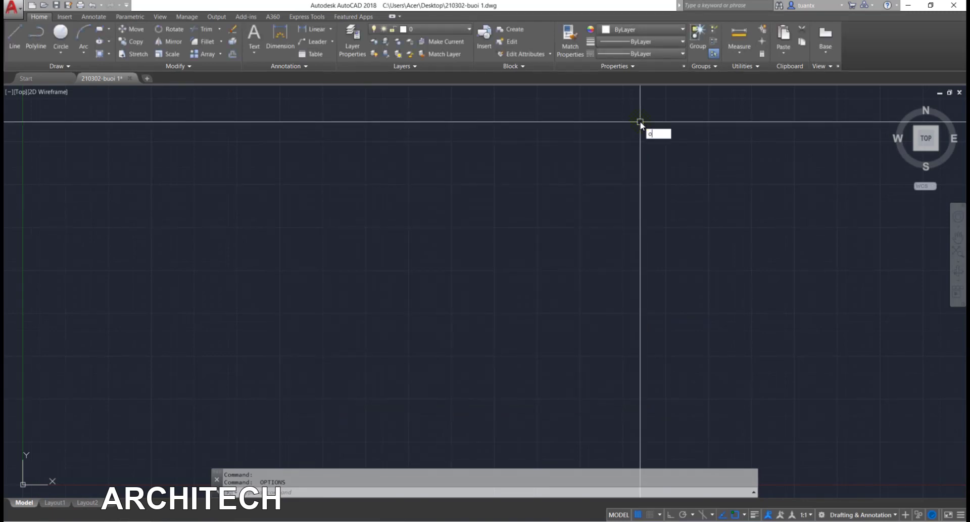
pyautogui.write('p')
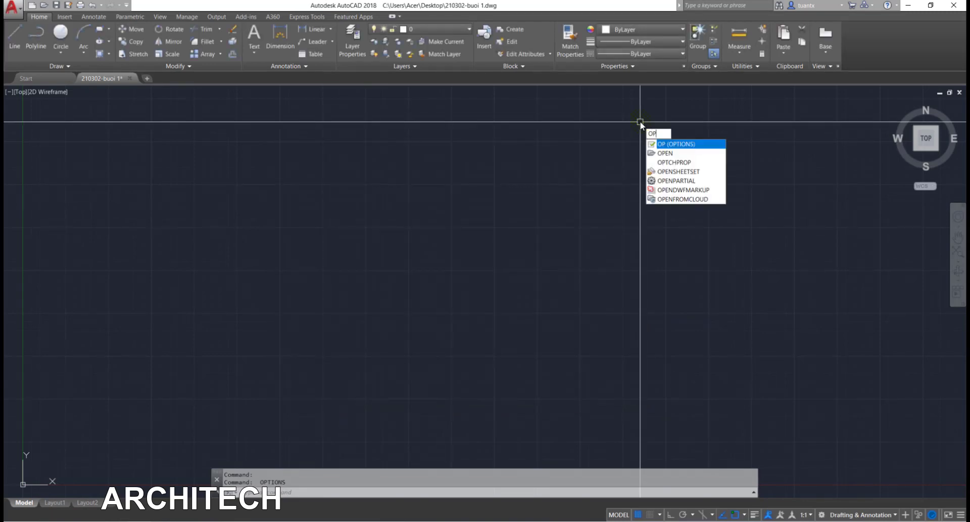
pyautogui.press('Return')
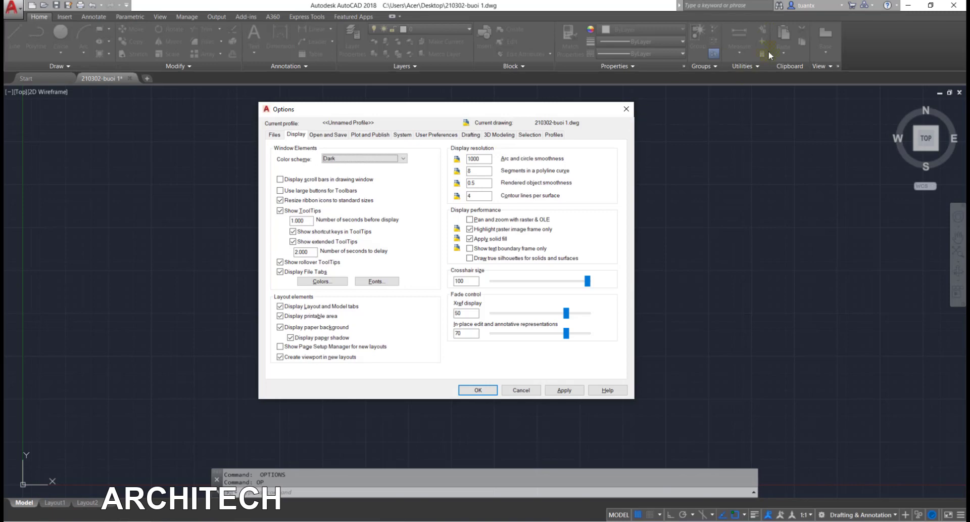
pyautogui.moveTo(445, 115)
pyautogui.mouseDown()
pyautogui.moveTo(435, 134)
pyautogui.moveTo(472, 118)
pyautogui.mouseUp()
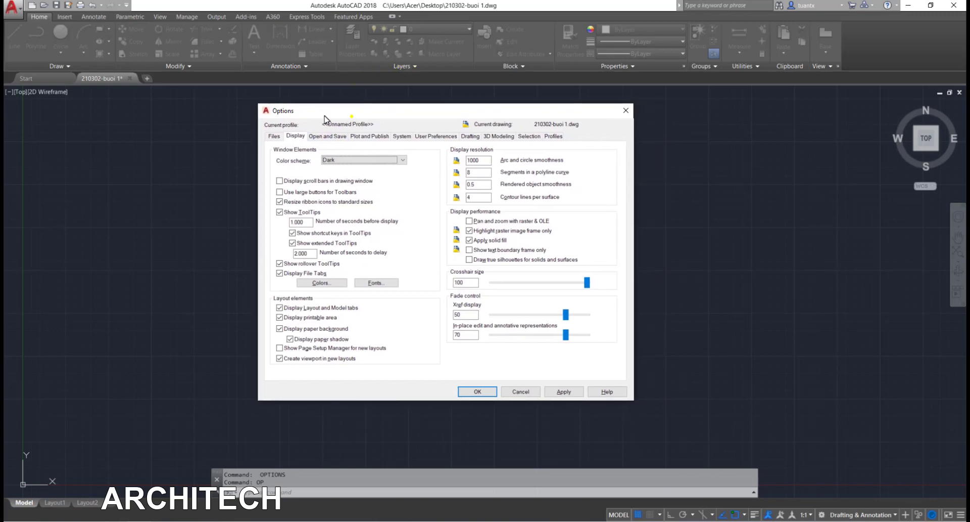
pyautogui.moveTo(352, 119); pyautogui.dragTo(323, 116)
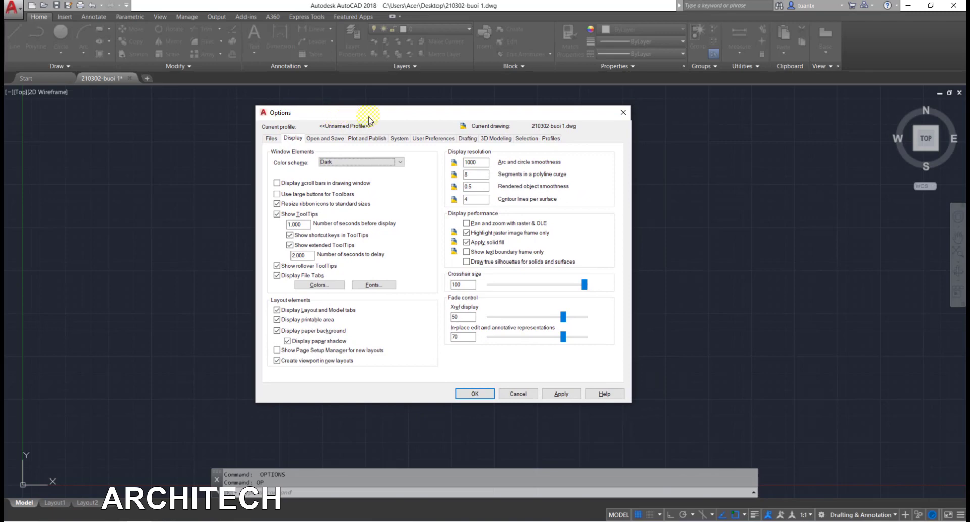
pyautogui.moveTo(375, 118)
pyautogui.mouseDown()
pyautogui.moveTo(346, 118)
pyautogui.moveTo(330, 140)
pyautogui.mouseUp()
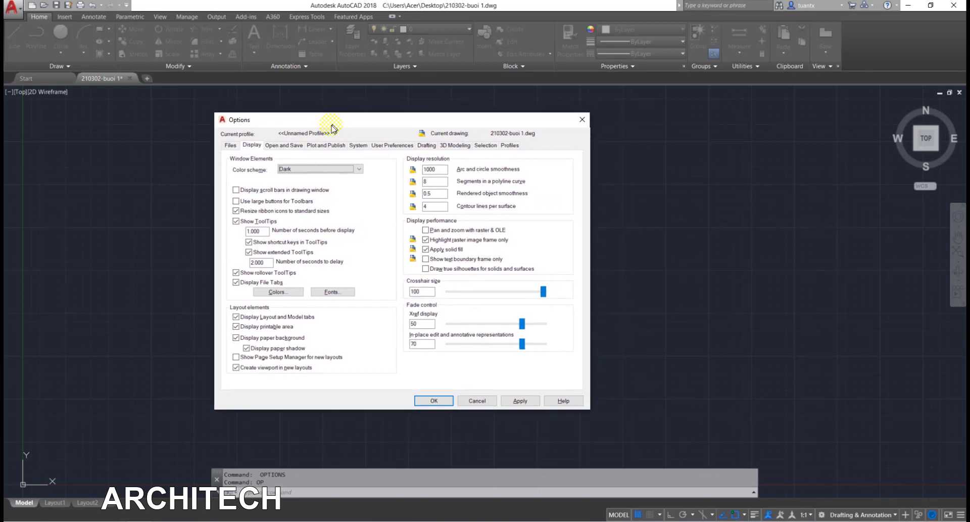
pyautogui.click(228, 158)
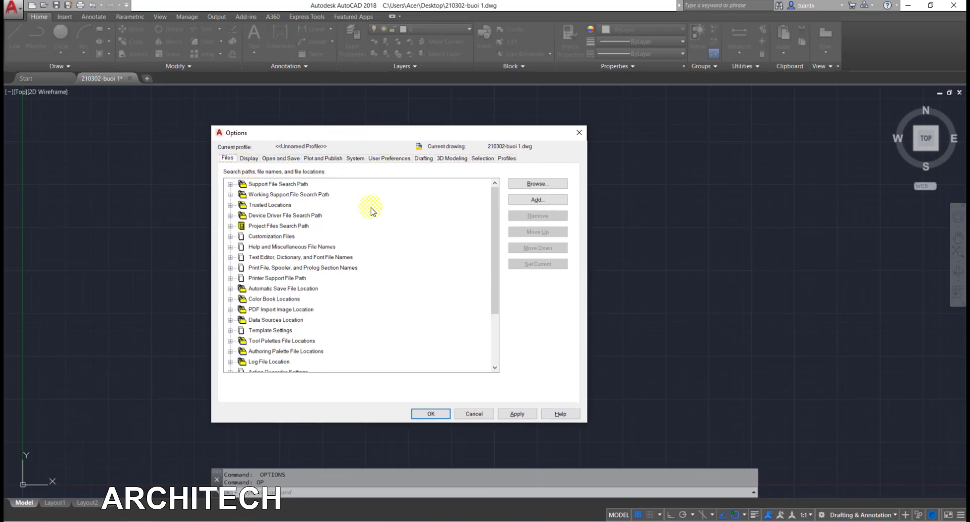
pyautogui.moveTo(495, 220); pyautogui.dragTo(497, 248)
pyautogui.scroll(5, 498, 247)
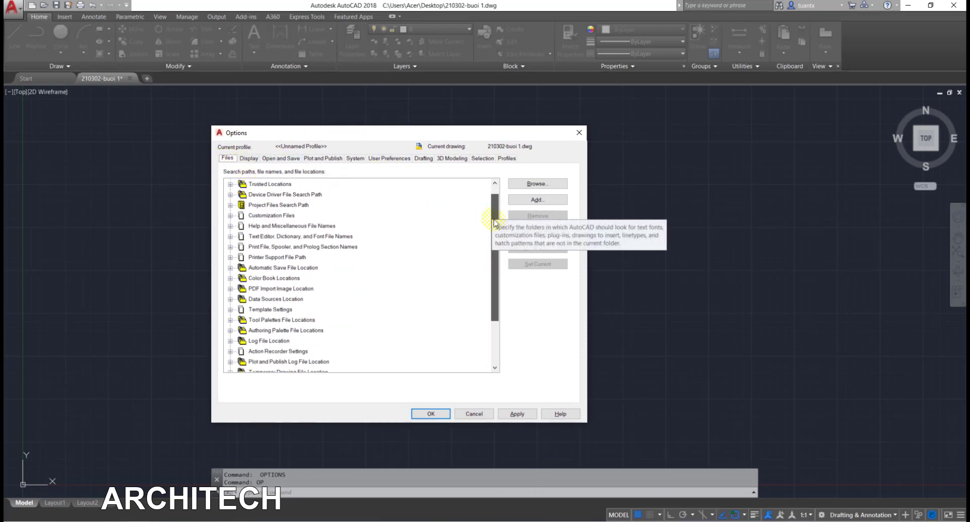
pyautogui.click(248, 158)
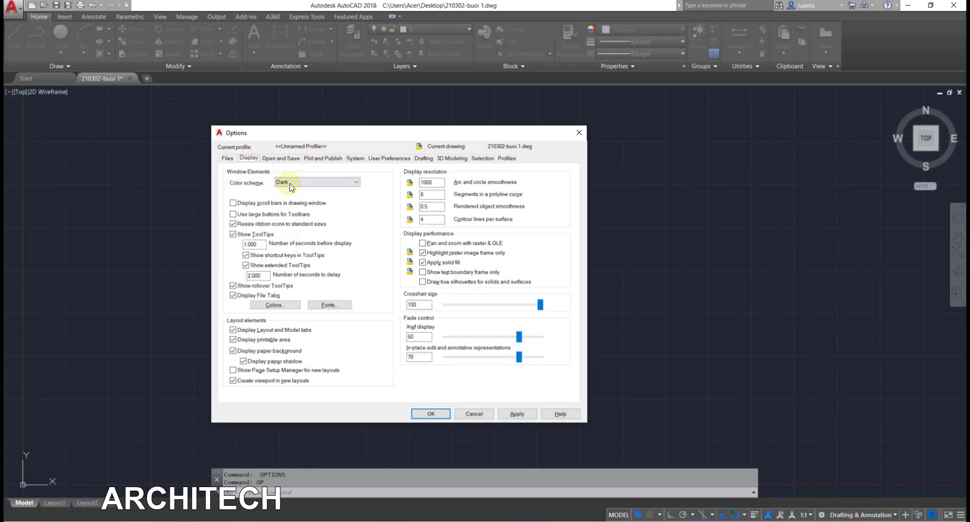
pyautogui.moveTo(342, 135); pyautogui.dragTo(369, 96)
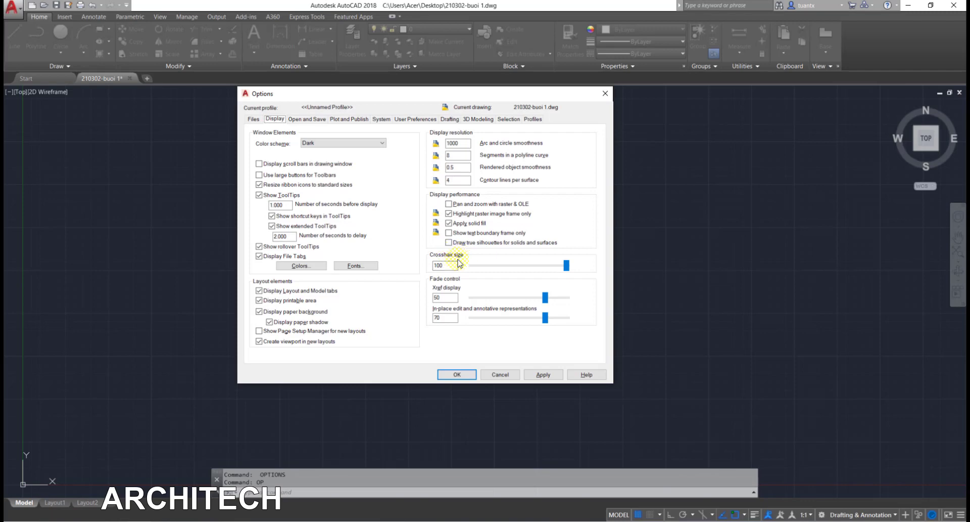
# Try a crosshair size of 14 and confirm it with OK.
pyautogui.doubleClick(451, 265)
pyautogui.click(454, 375)
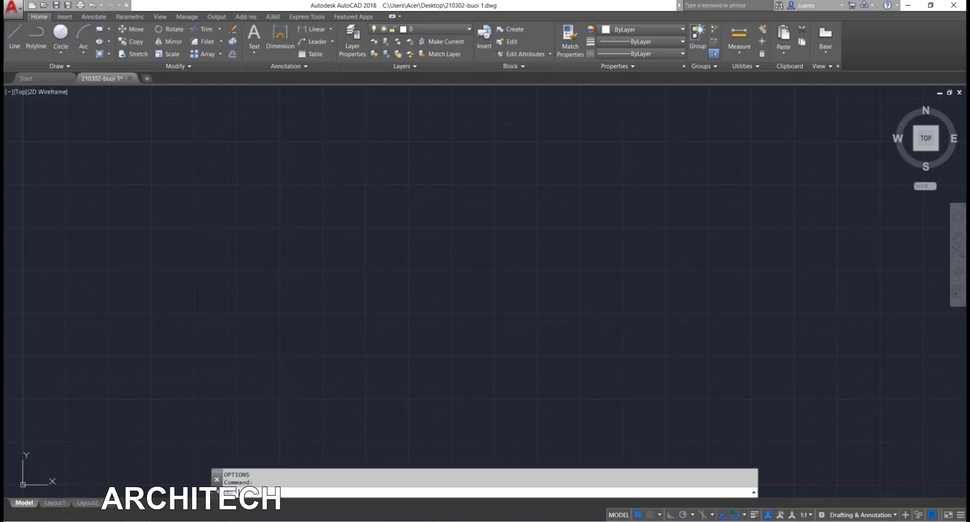
pyautogui.press('Return')
pyautogui.click(566, 266)
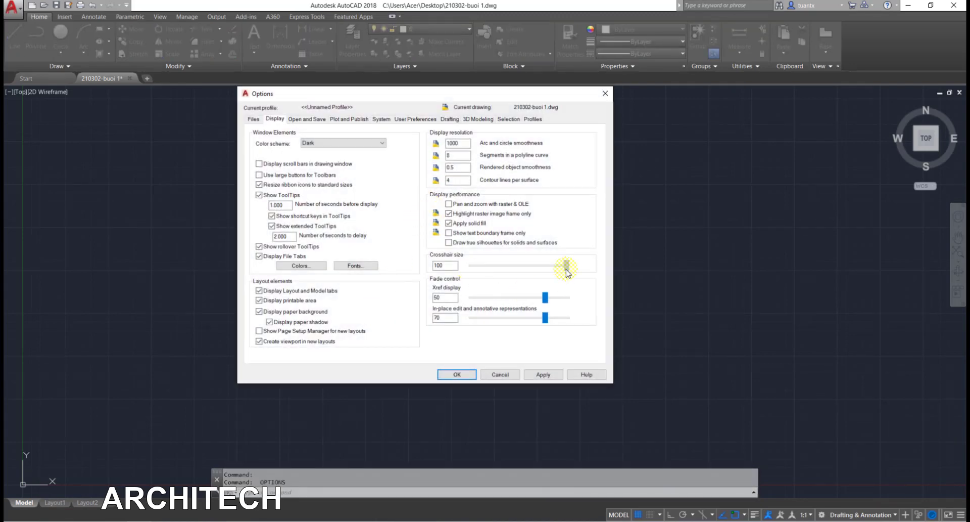
pyautogui.moveTo(567, 266); pyautogui.dragTo(484, 265)
pyautogui.click(544, 375)
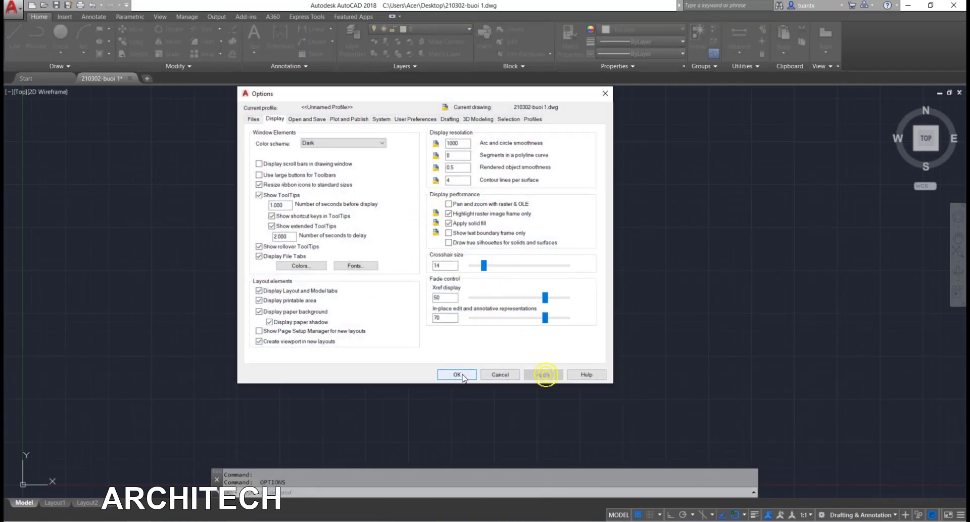
pyautogui.click(457, 374)
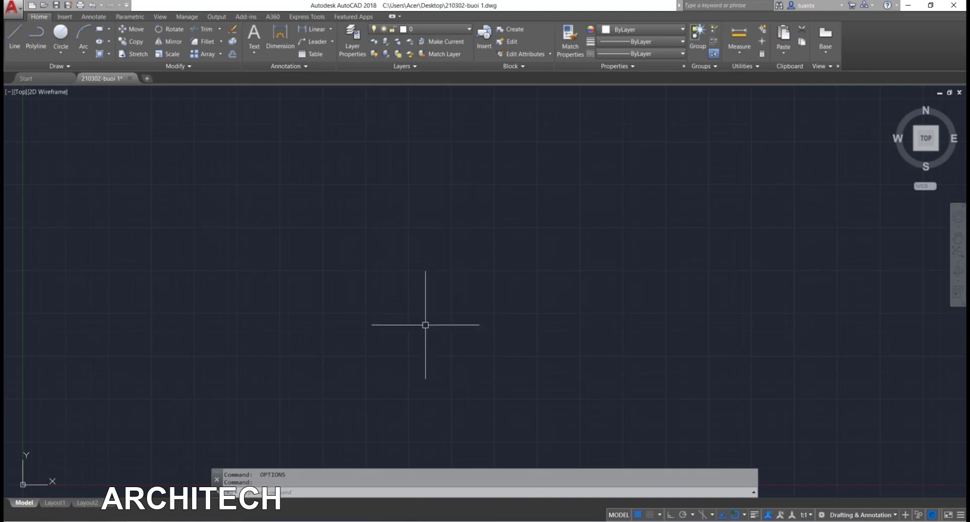
# Enlarge the crosshair size to 47 and then further, confirming each change.
pyautogui.press('Return')
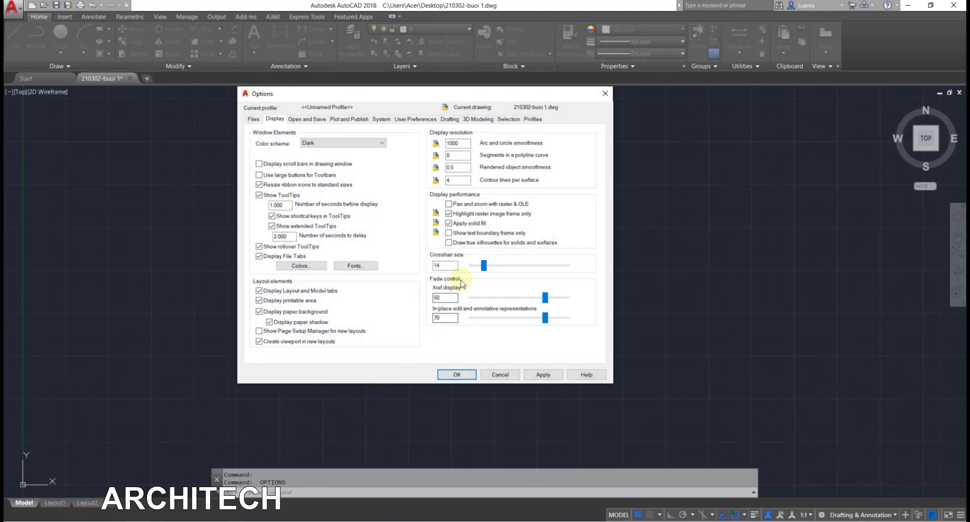
pyautogui.moveTo(483, 265)
pyautogui.mouseDown()
pyautogui.moveTo(516, 265)
pyautogui.moveTo(484, 264)
pyautogui.mouseUp()
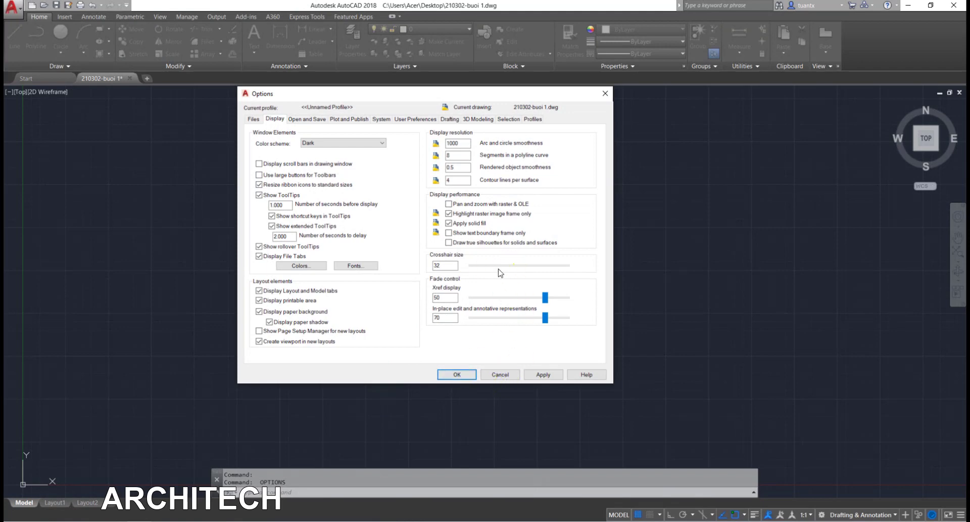
pyautogui.click(457, 374)
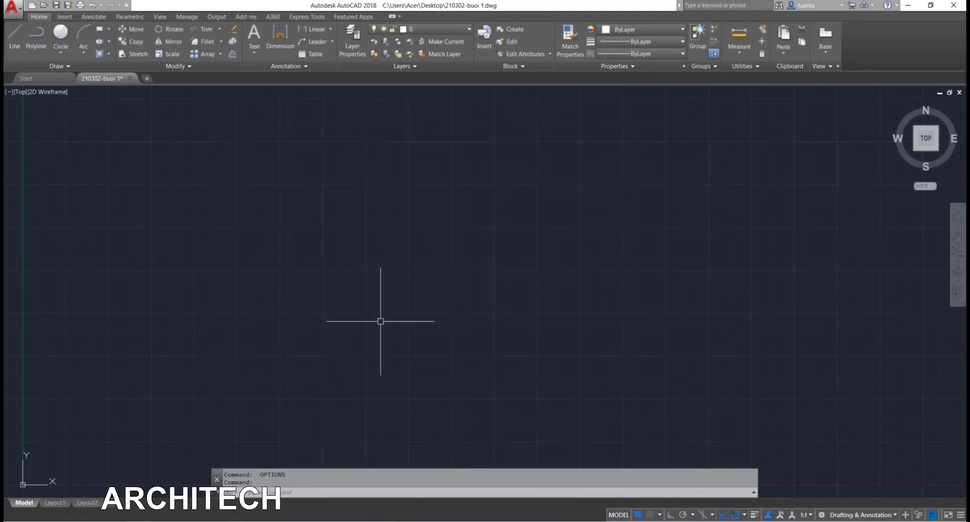
pyautogui.press('Return')
pyautogui.click(484, 266)
pyautogui.moveTo(485, 265); pyautogui.dragTo(520, 266)
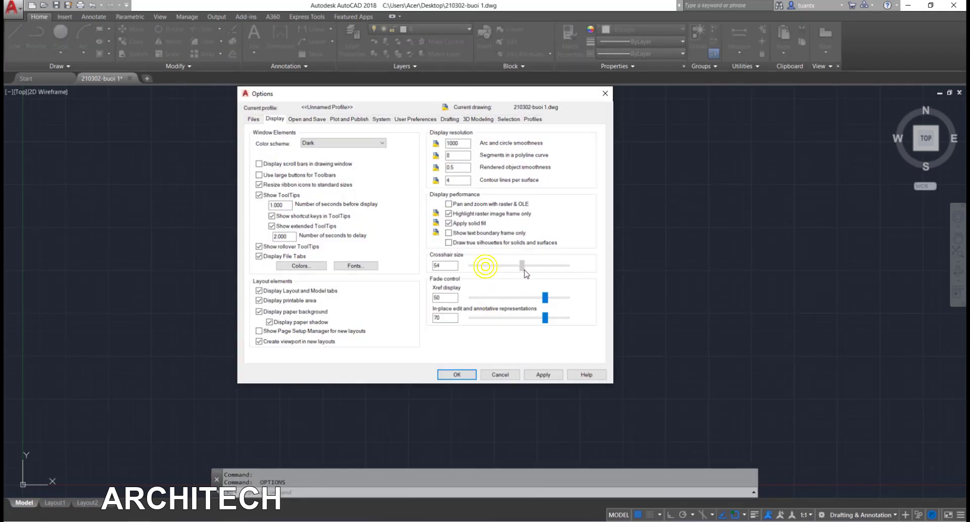
pyautogui.click(457, 374)
# Set the crosshair size to the full-screen maximum of 100 and confirm it.
pyautogui.press('Return')
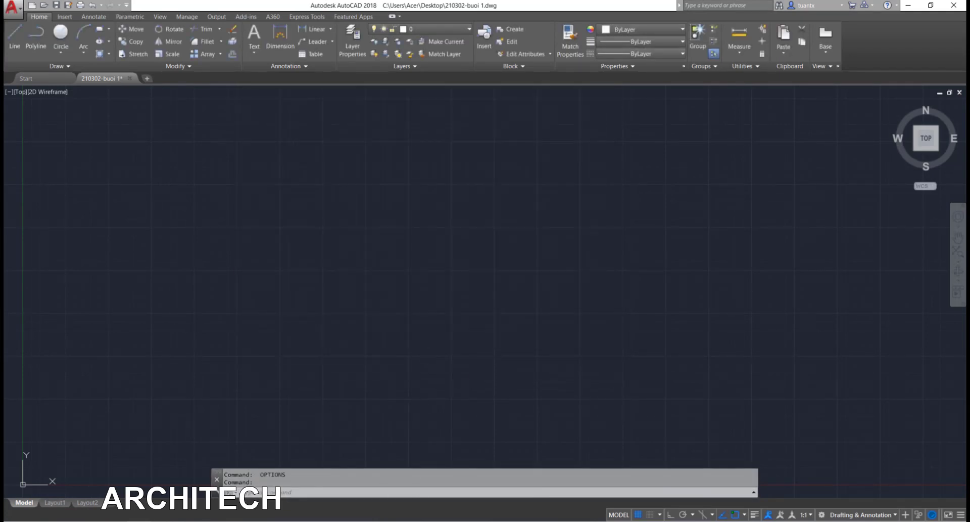
pyautogui.moveTo(523, 266); pyautogui.dragTo(639, 279)
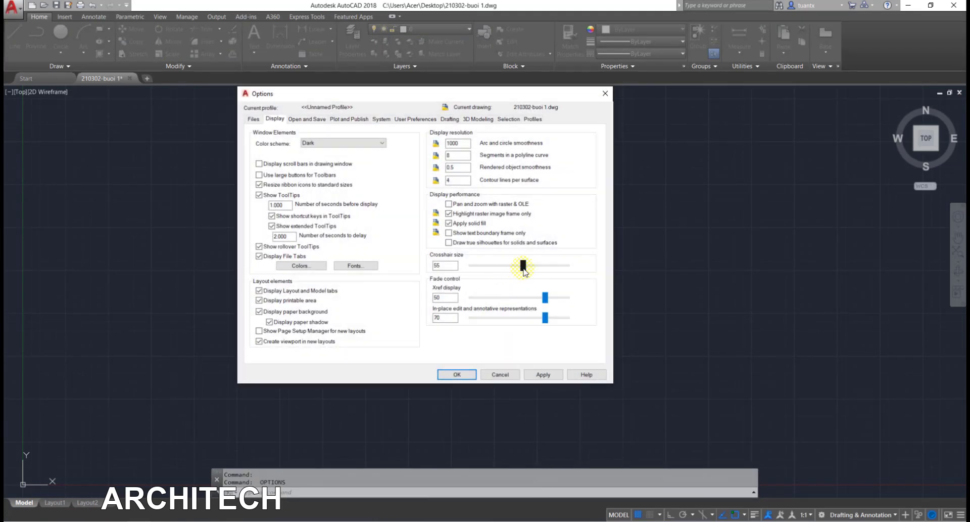
pyautogui.click(457, 374)
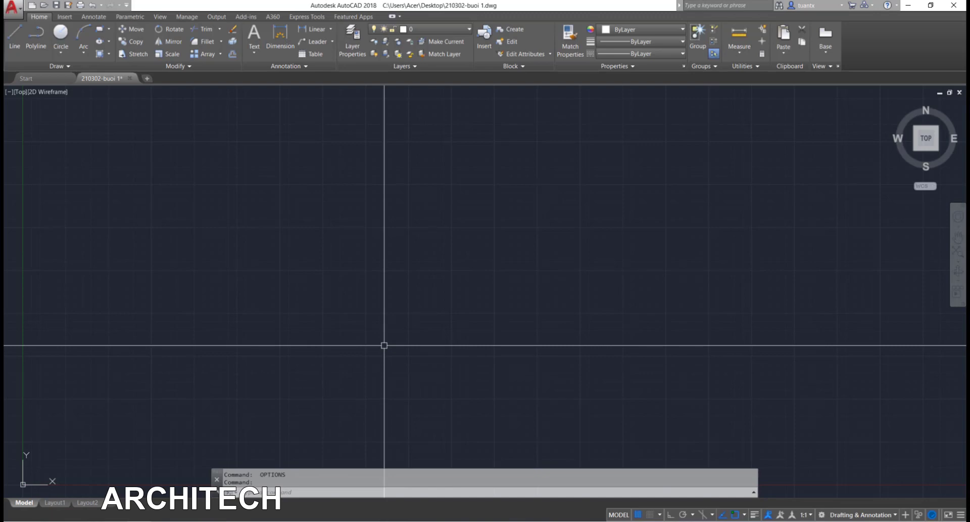
pyautogui.press('Return')
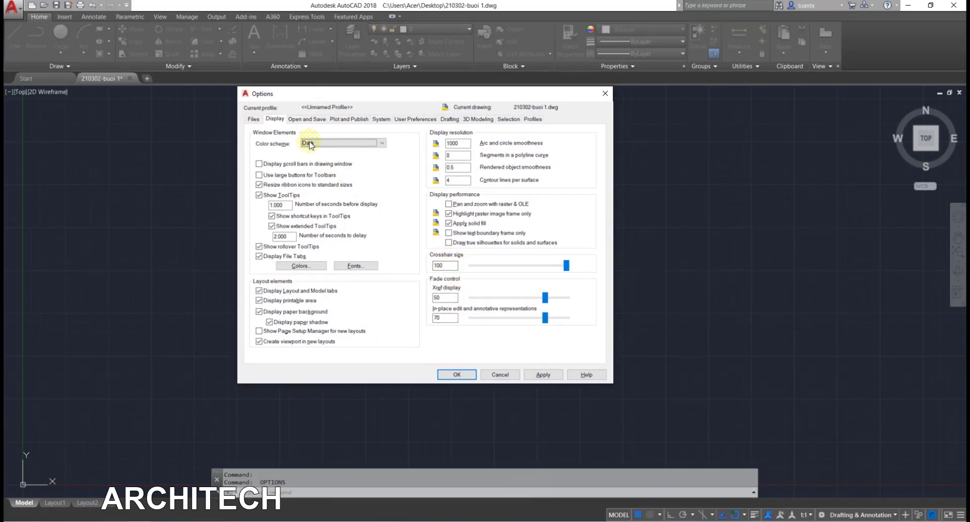
# On the Open and Save page, choose AutoCAD 2018 Drawing (*.dwg) as the Save as format.
pyautogui.click(277, 119)
pyautogui.click(312, 119)
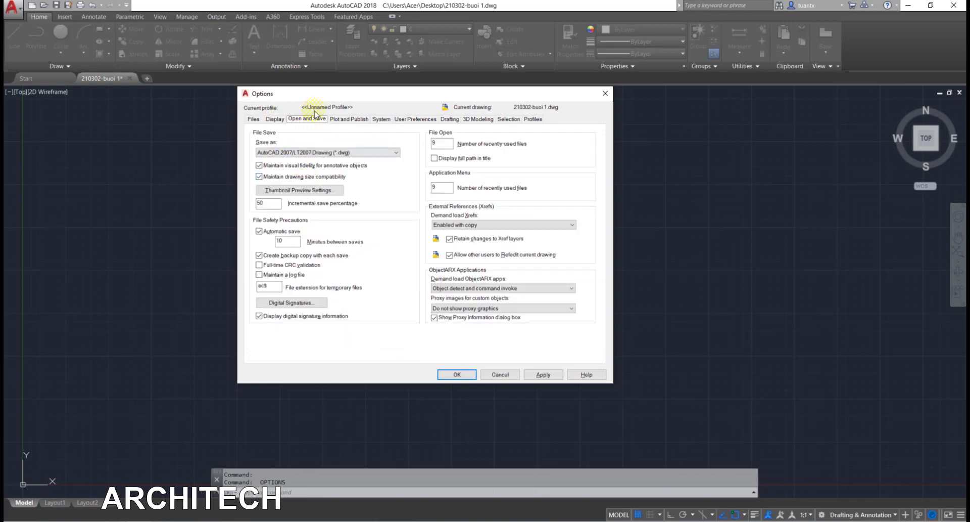
pyautogui.moveTo(341, 95); pyautogui.dragTo(339, 146)
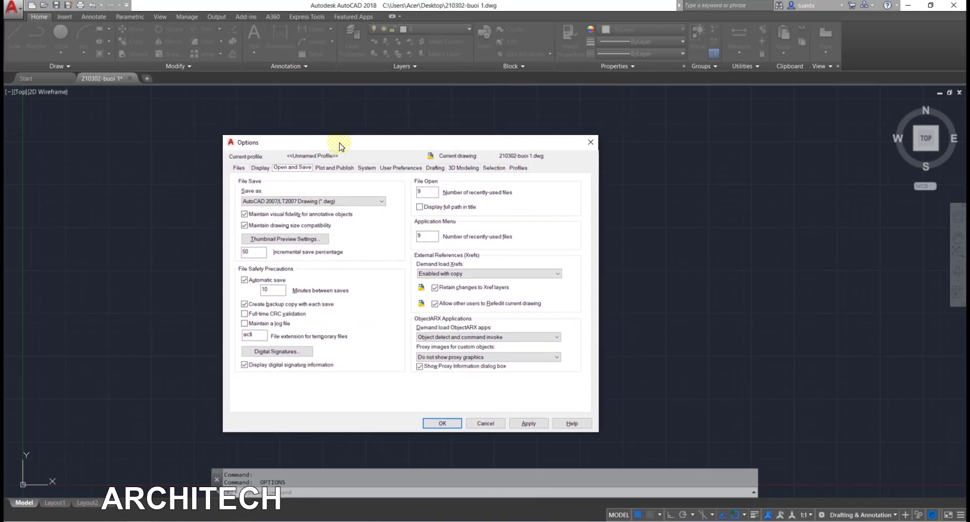
pyautogui.moveTo(336, 146); pyautogui.dragTo(310, 129)
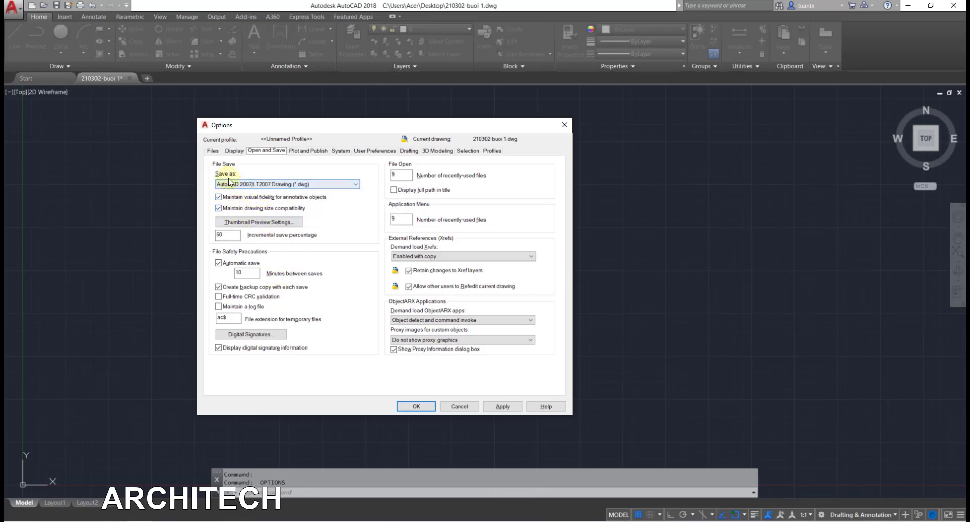
pyautogui.moveTo(265, 126); pyautogui.dragTo(247, 110)
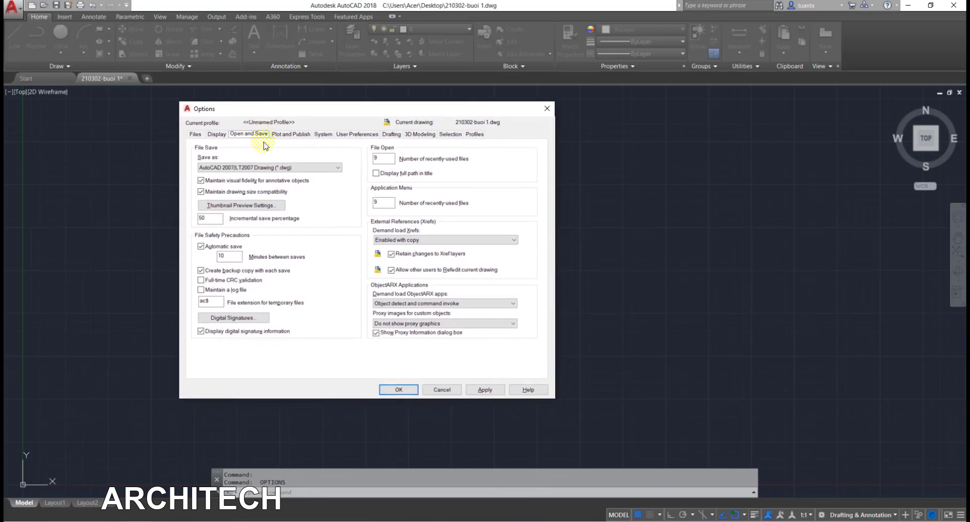
pyautogui.click(265, 167)
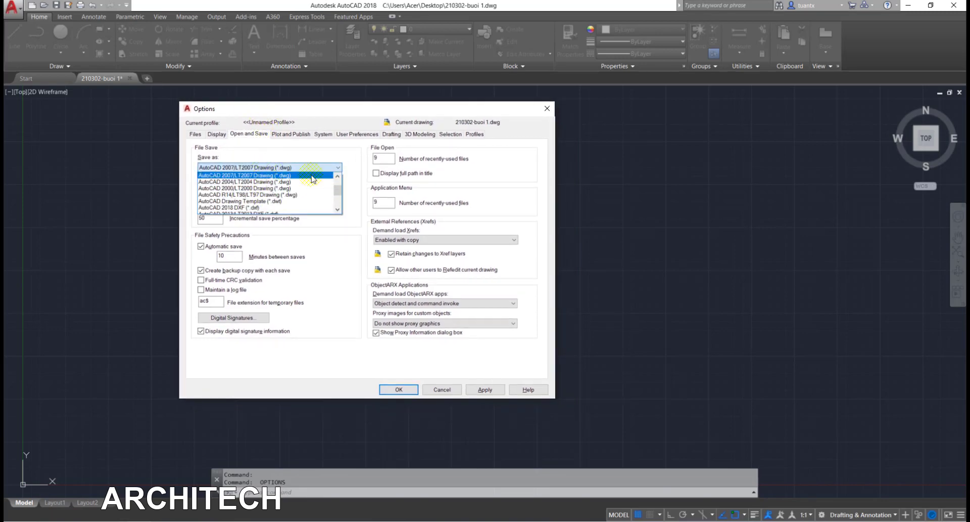
pyautogui.moveTo(338, 191); pyautogui.dragTo(337, 186)
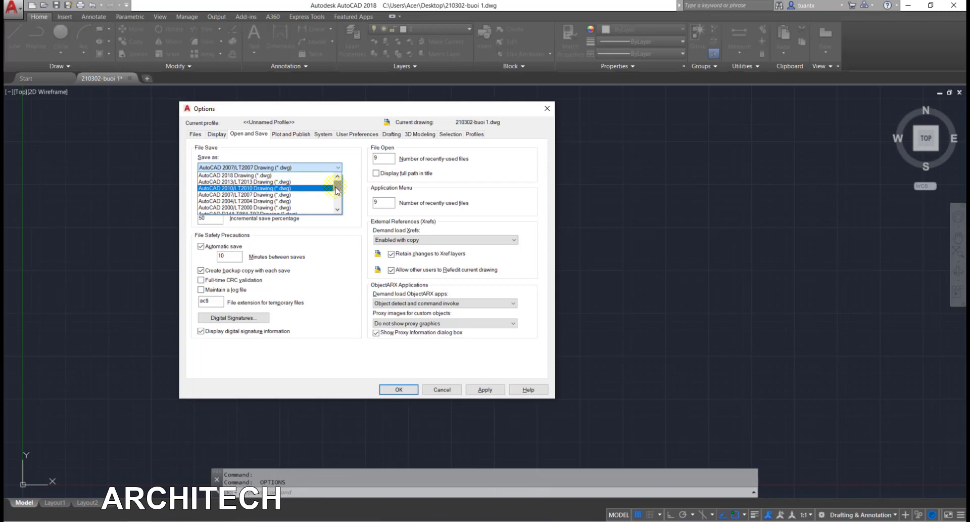
pyautogui.click(271, 175)
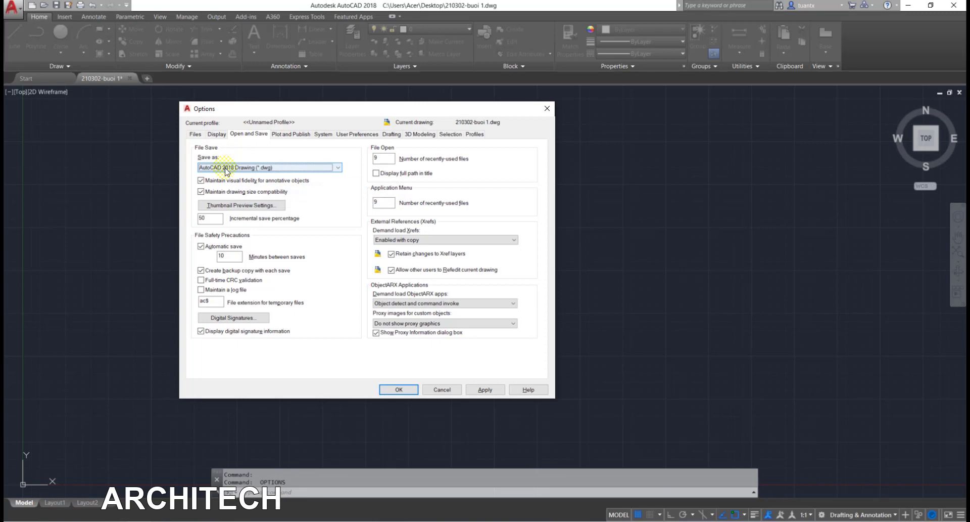
# Change the Save as format to AutoCAD 2007/LT2007 Drawing (*.dwg).
pyautogui.click(225, 170)
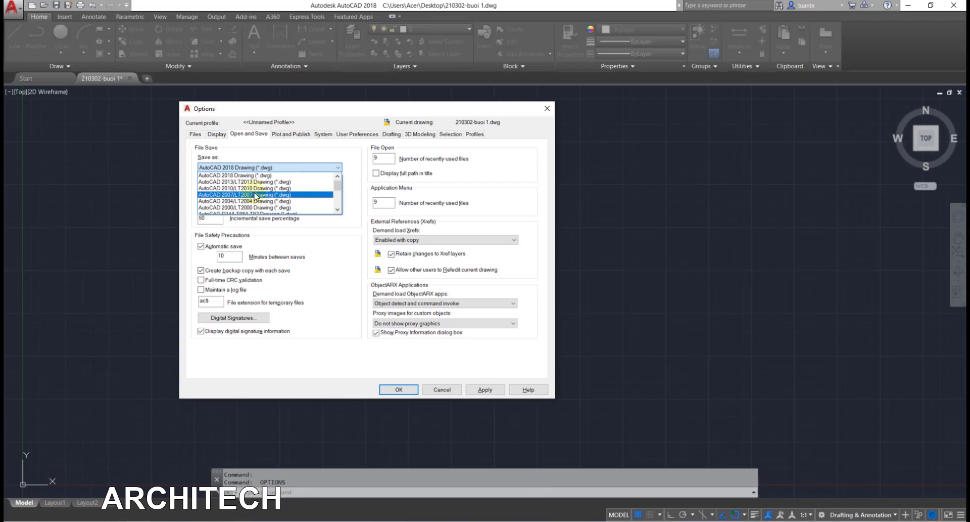
pyautogui.click(246, 197)
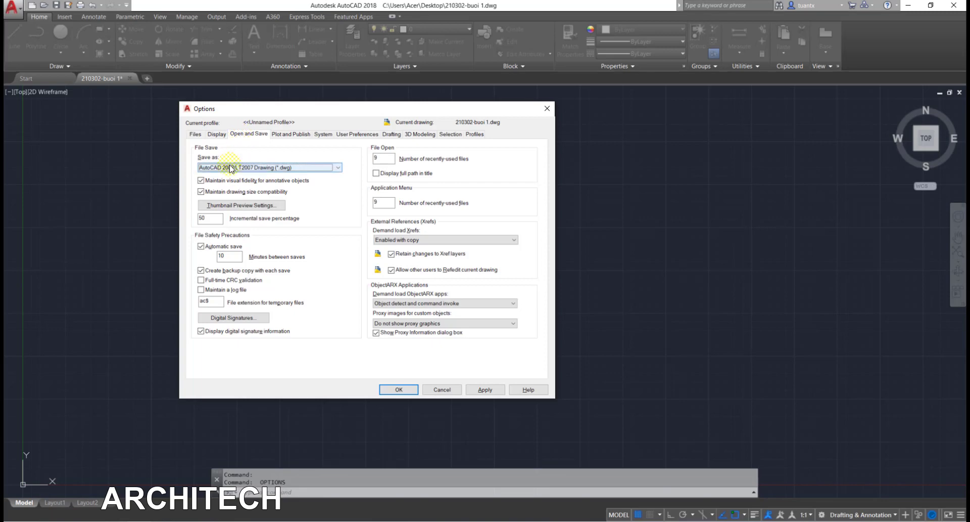
pyautogui.click(240, 167)
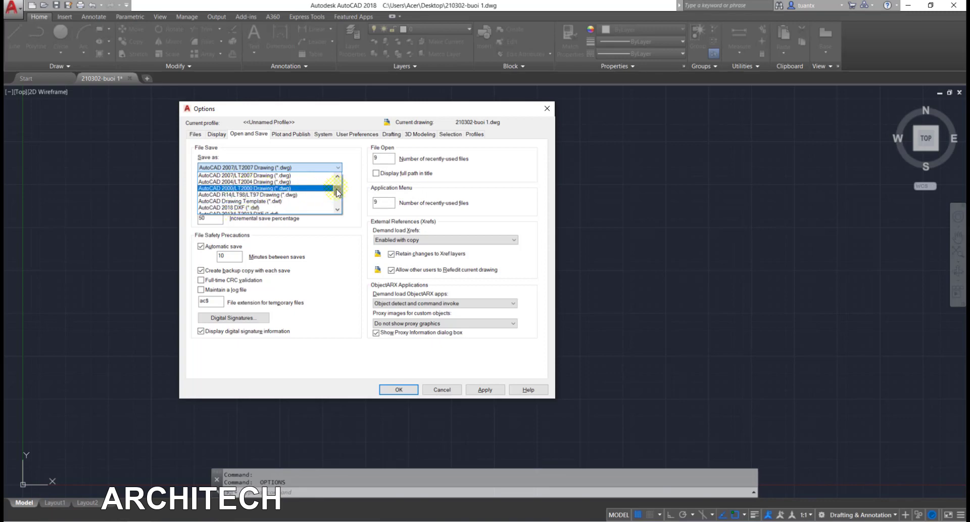
pyautogui.click(323, 167)
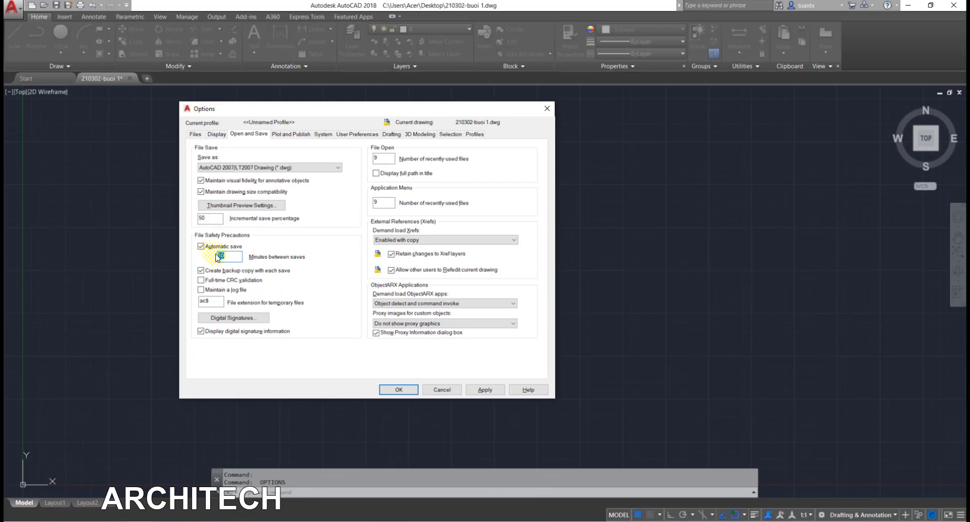
# Try 60 minutes between autosaves, restore 10, then show the Plot and Publish page.
pyautogui.doubleClick(223, 255)
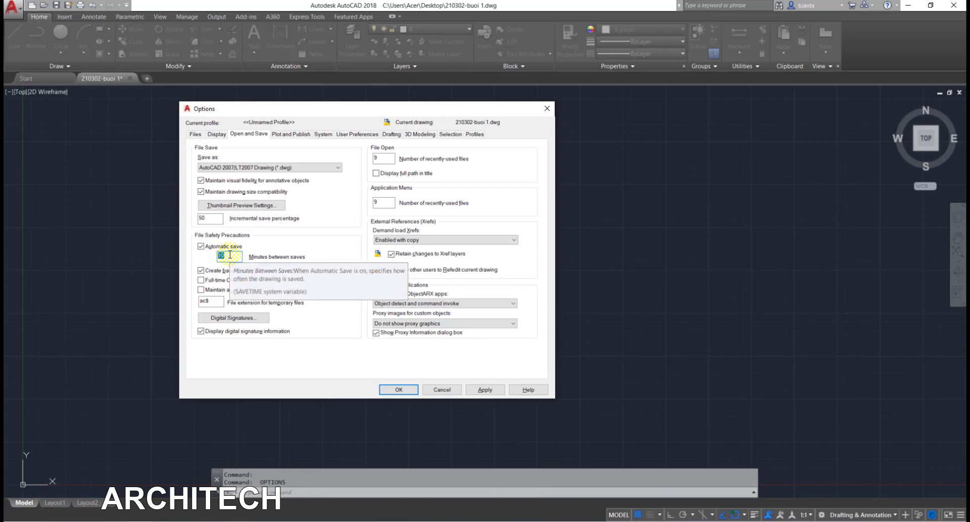
pyautogui.write('60')
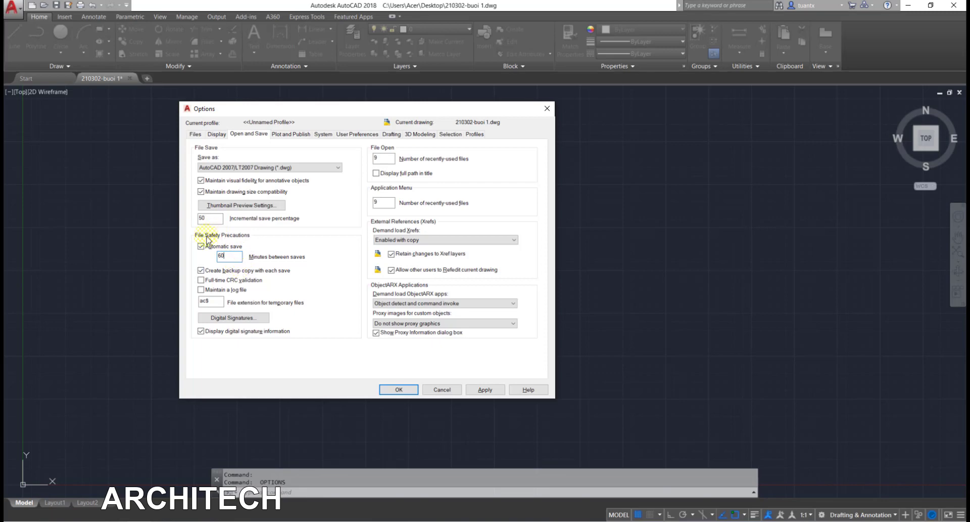
pyautogui.doubleClick(221, 256)
pyautogui.write('10')
pyautogui.click(292, 135)
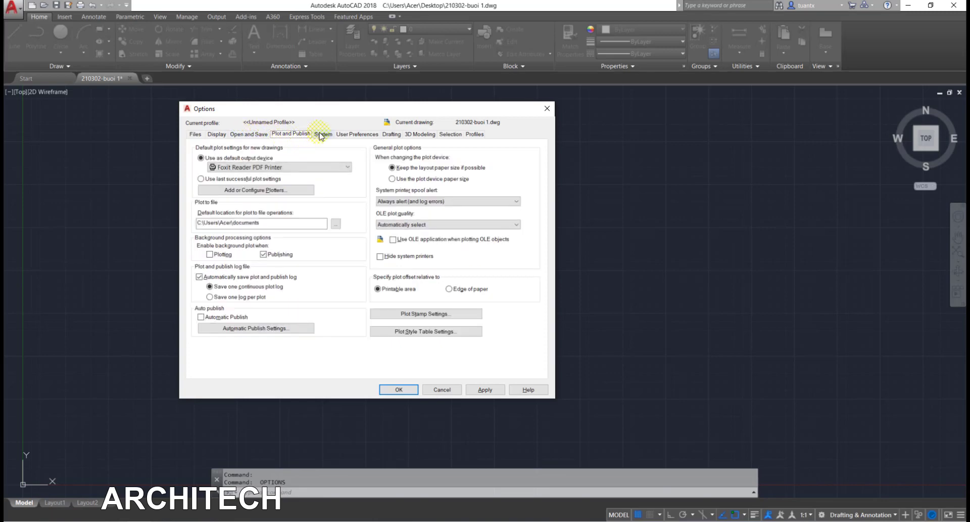
# Show System, then User Preferences, confirming source and target insertion units stay Millimeters.
pyautogui.click(320, 135)
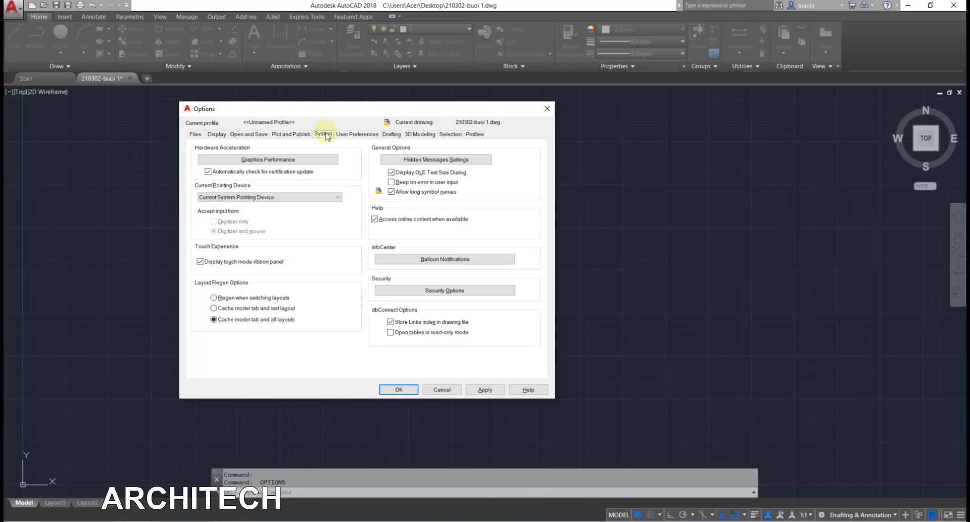
pyautogui.click(349, 134)
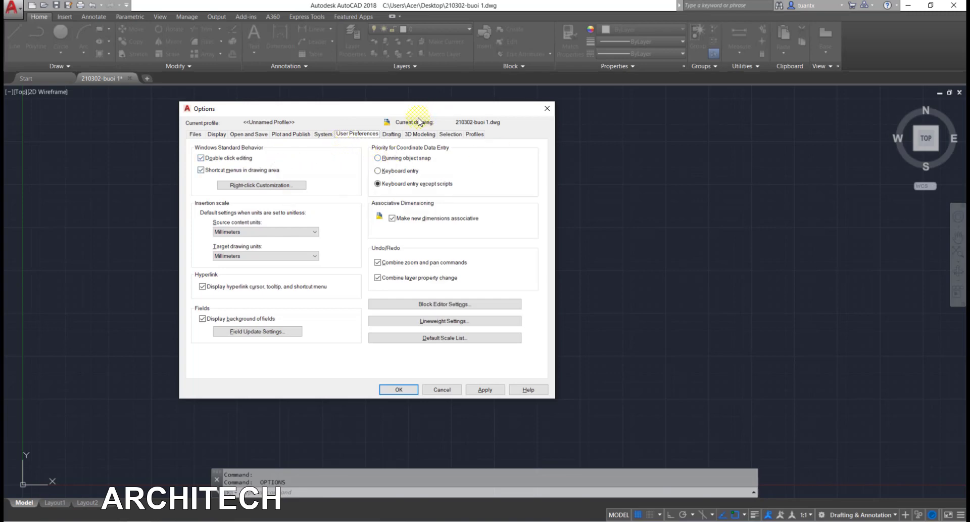
pyautogui.click(227, 232)
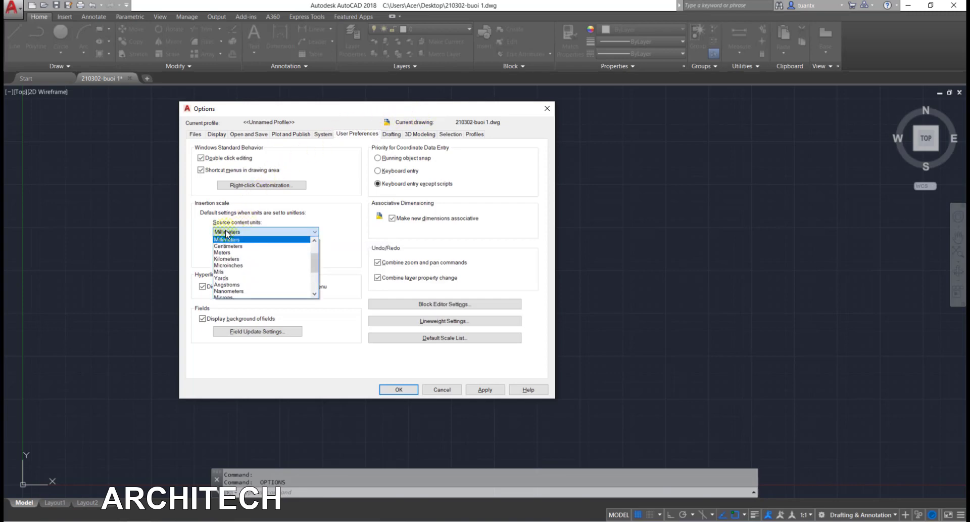
pyautogui.click(227, 233)
pyautogui.click(224, 255)
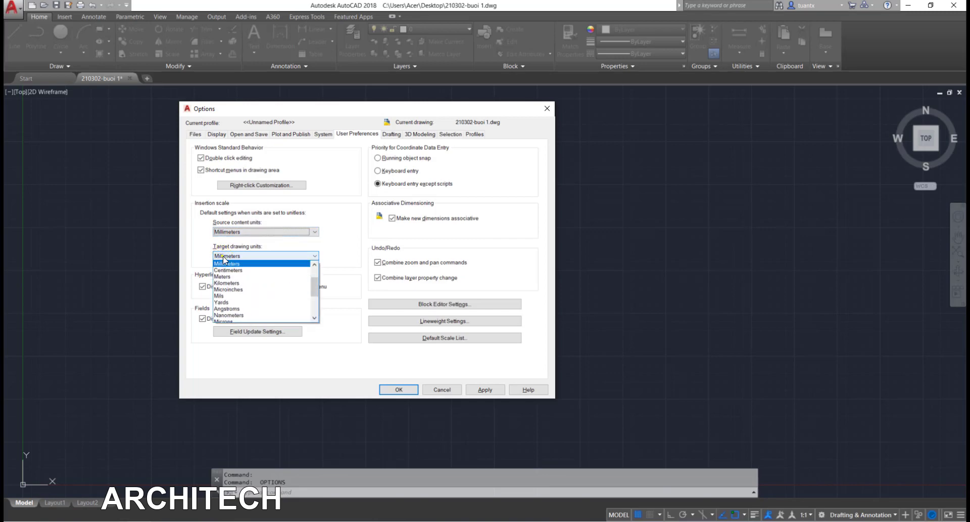
pyautogui.click(232, 243)
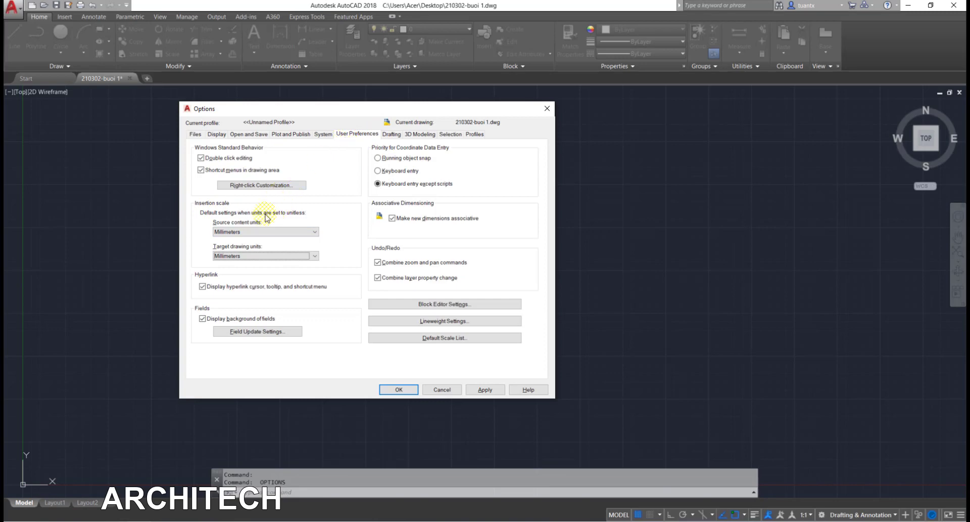
pyautogui.click(236, 233)
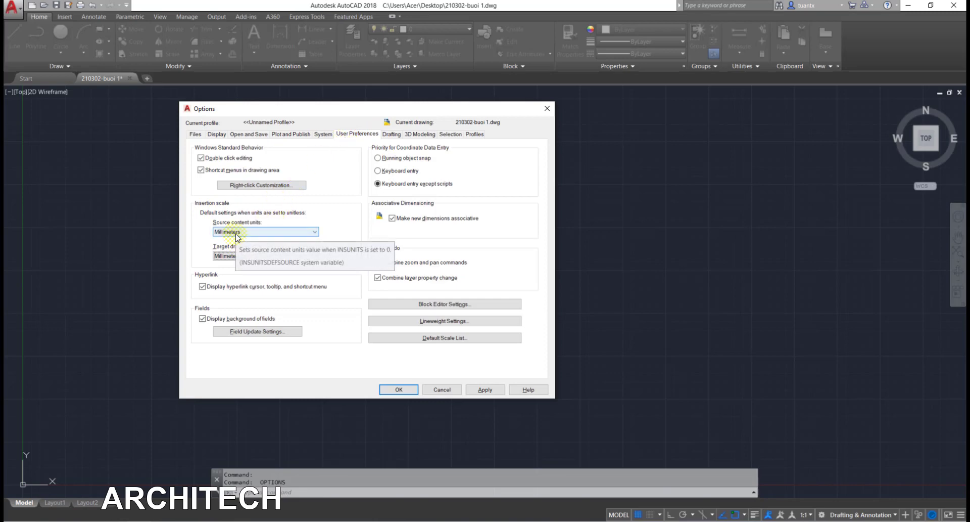
pyautogui.click(236, 234)
pyautogui.click(230, 238)
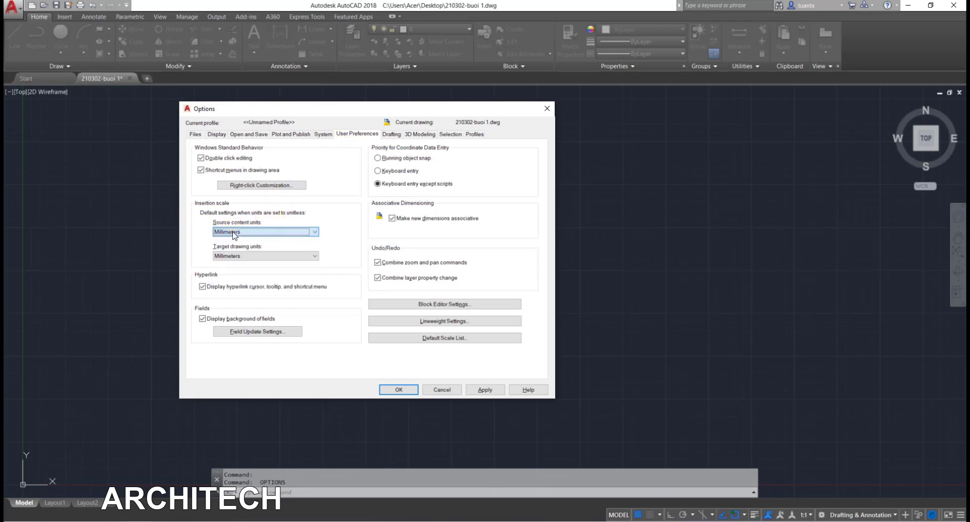
pyautogui.click(231, 257)
pyautogui.click(230, 255)
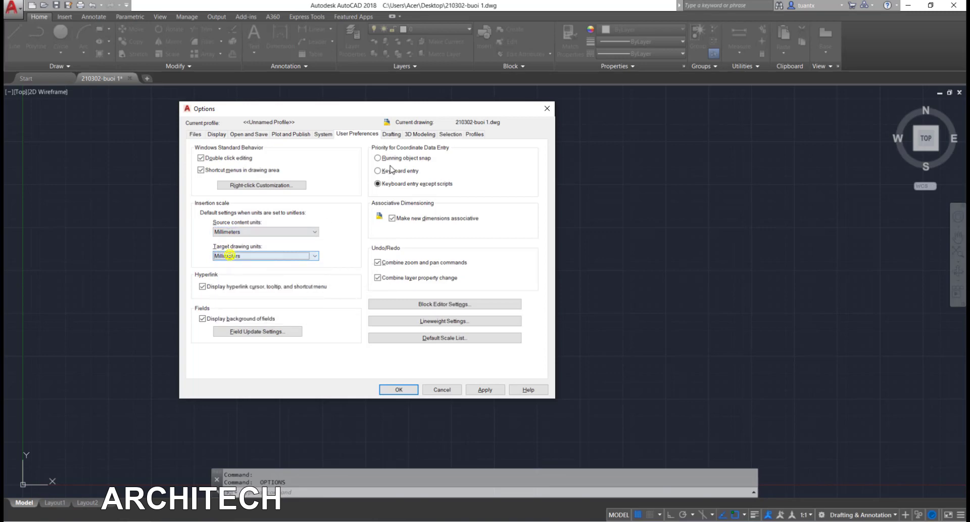
# On the Drafting page enlarge the AutoSnap marker and aperture sizes, then apply and close Options.
pyautogui.click(392, 134)
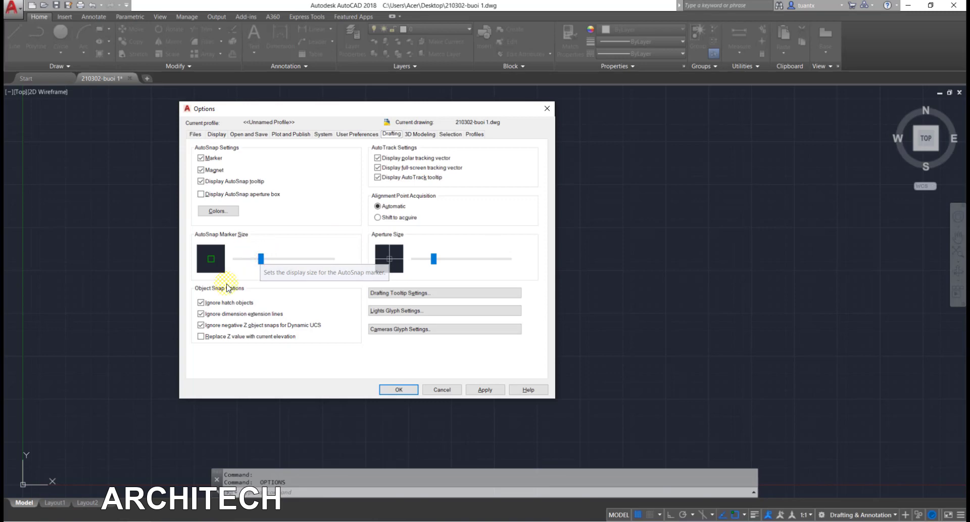
pyautogui.click(263, 260)
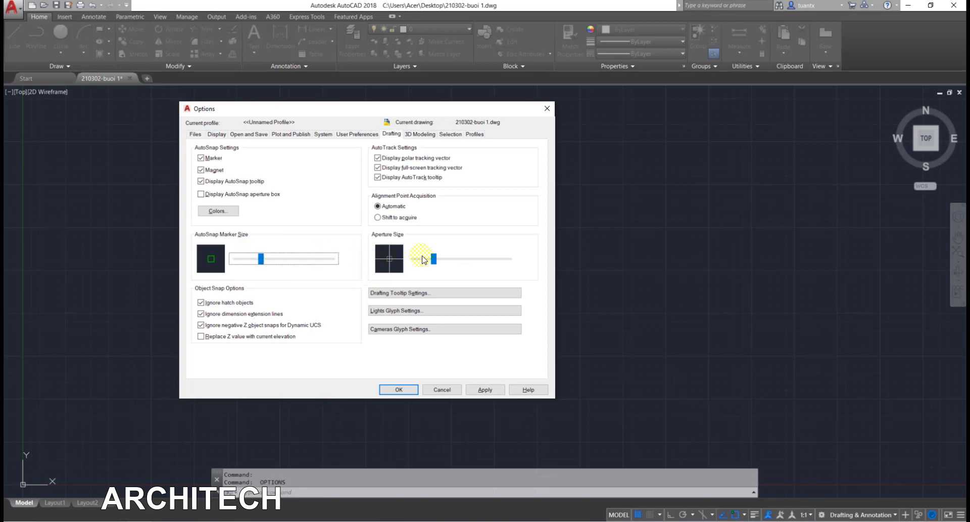
pyautogui.click(438, 259)
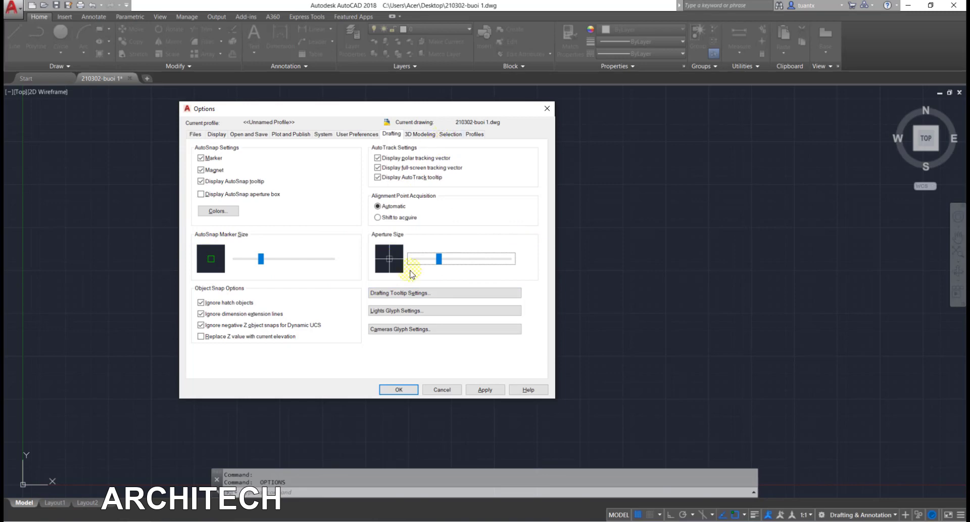
pyautogui.moveTo(278, 108)
pyautogui.mouseDown()
pyautogui.moveTo(290, 106)
pyautogui.moveTo(261, 112)
pyautogui.moveTo(293, 109)
pyautogui.mouseUp()
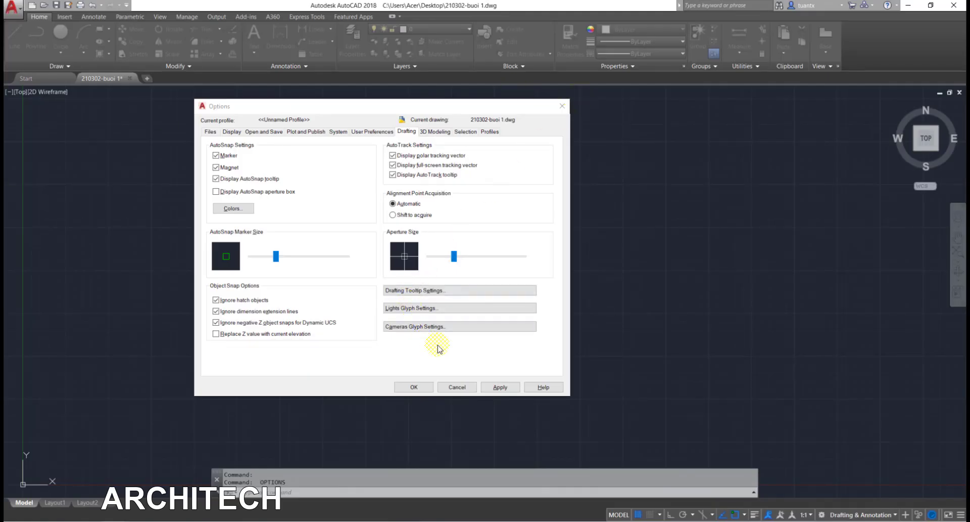
pyautogui.click(493, 387)
pyautogui.click(397, 387)
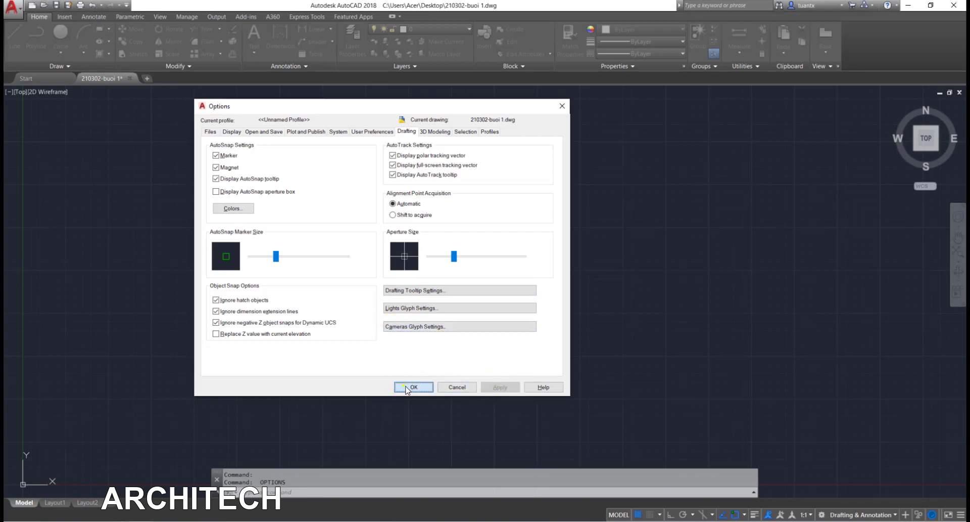
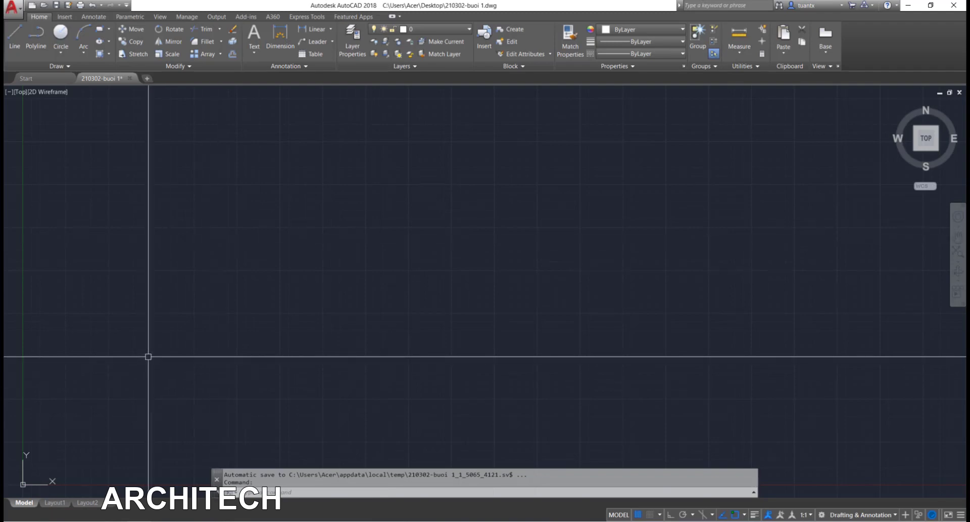
# After several cancelled attempts, launch the LINE command with L.
pyautogui.write('ine')
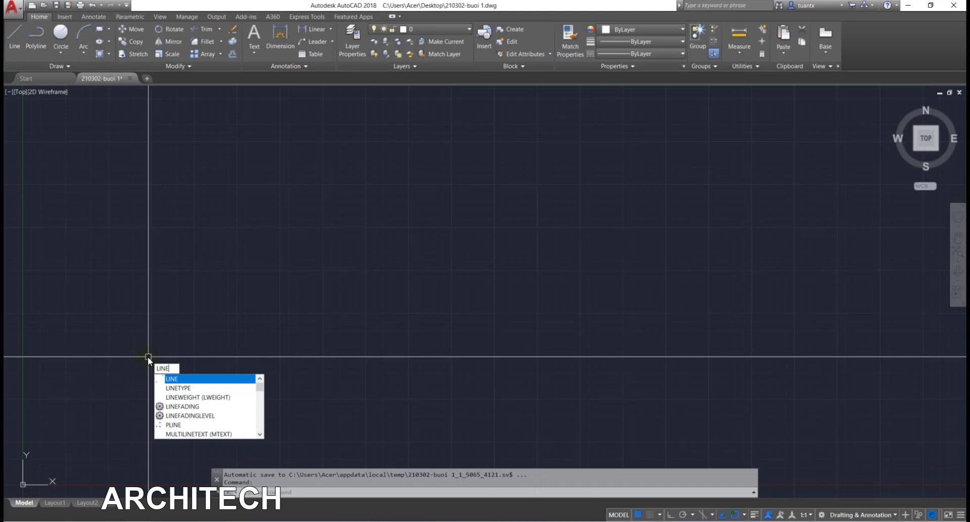
pyautogui.press('Escape')
pyautogui.press('Escape')
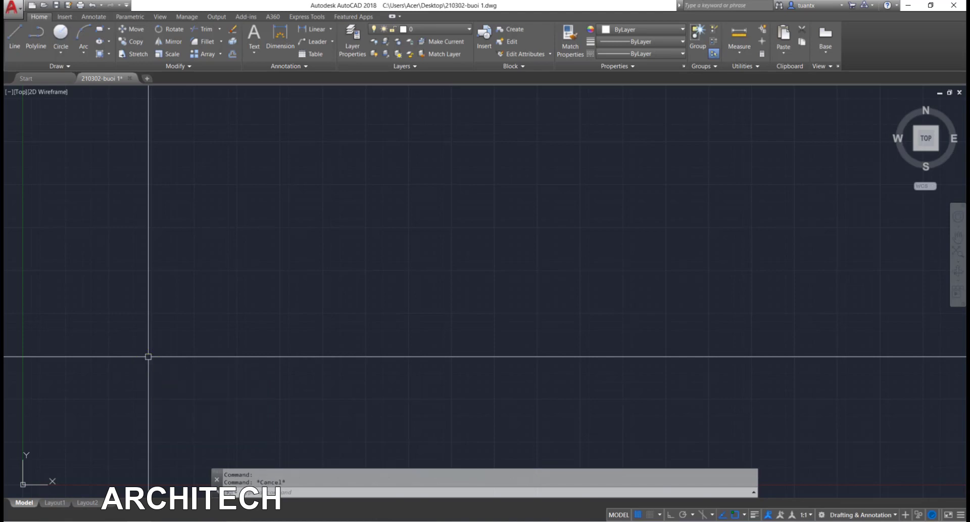
pyautogui.write('L')
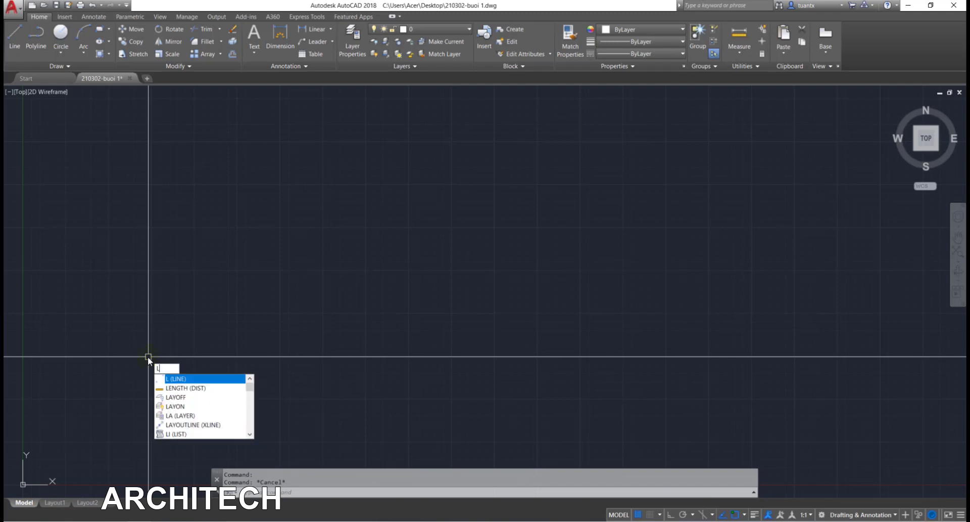
pyautogui.press('Return')
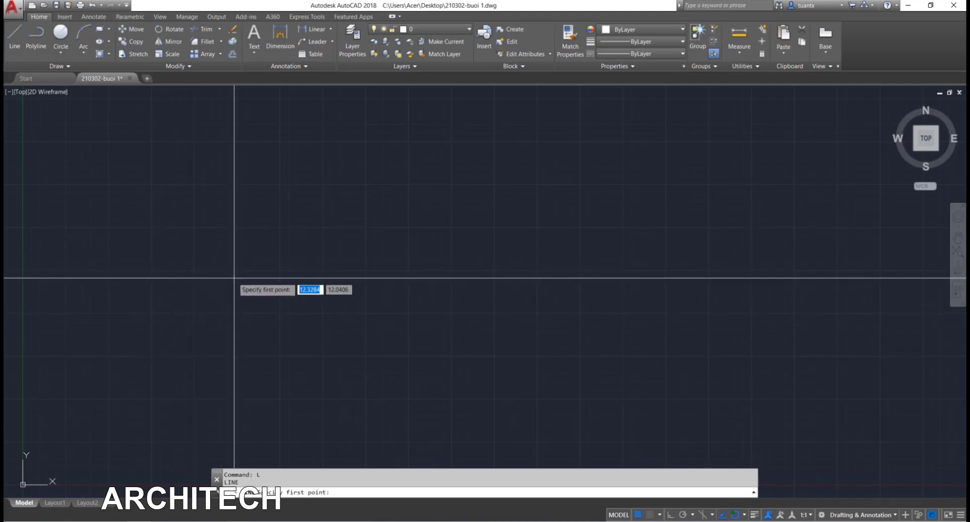
pyautogui.press('Escape')
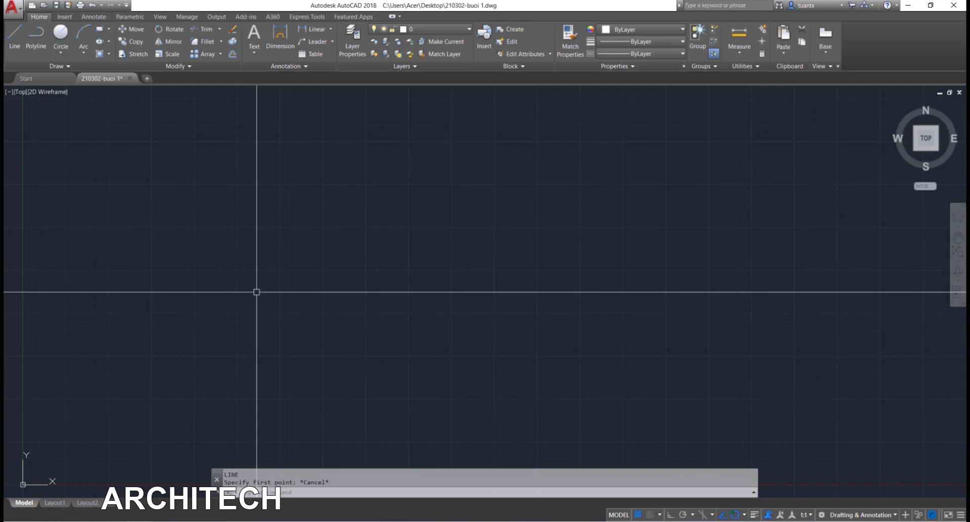
pyautogui.write('l')
pyautogui.press('Return')
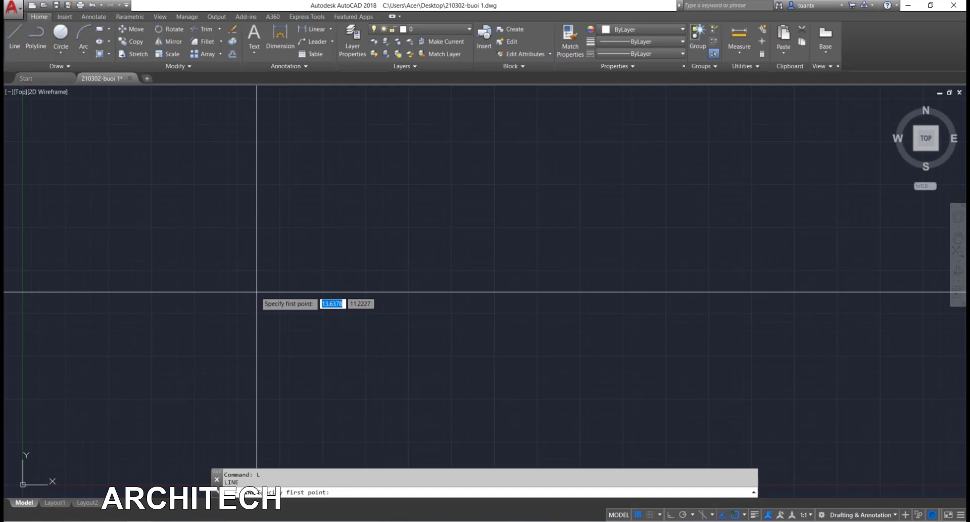
pyautogui.press('Escape')
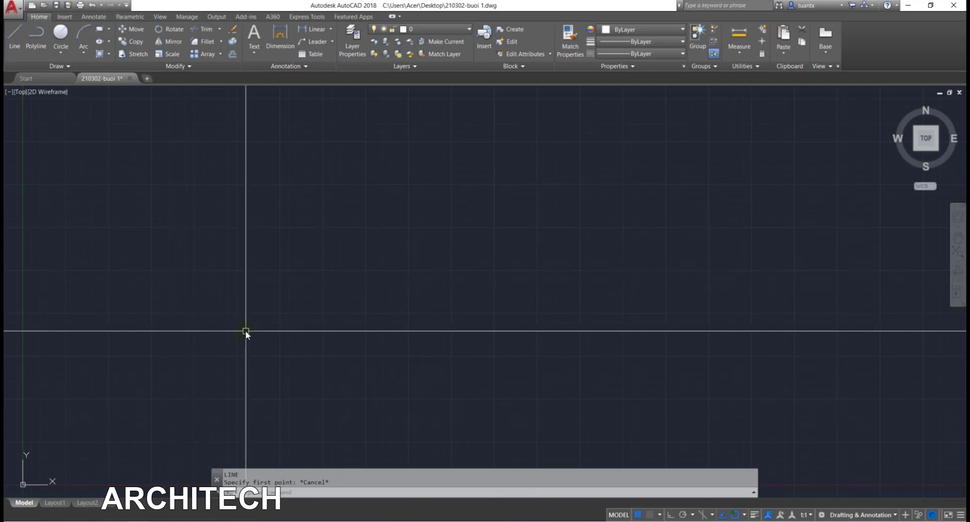
pyautogui.write('l')
pyautogui.press('Return')
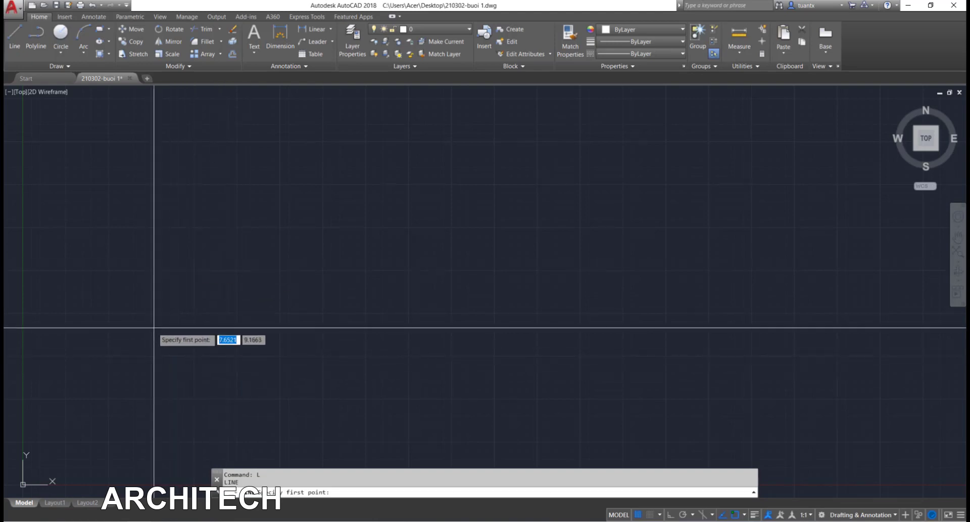
# Draw the first practice segments, zigzagging up to the right and back along the bottom.
pyautogui.click(139, 336)
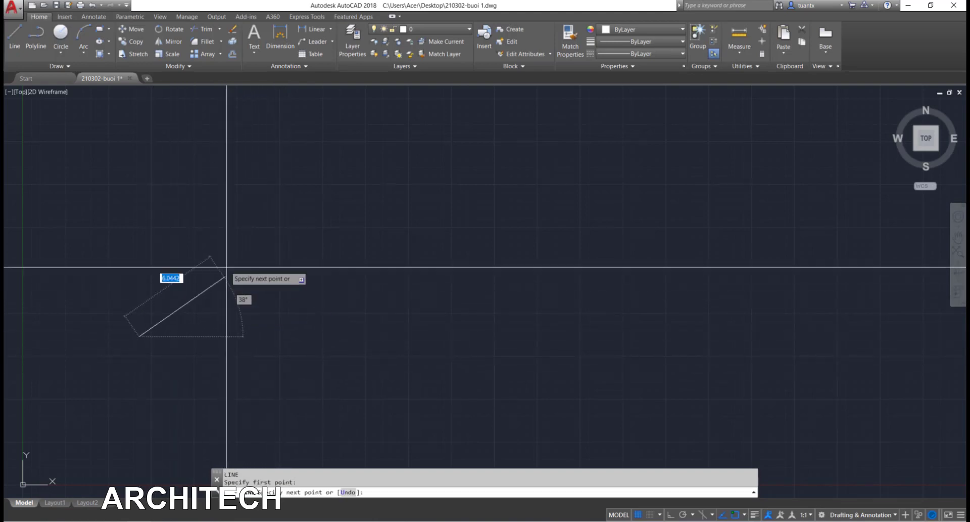
pyautogui.click(294, 213)
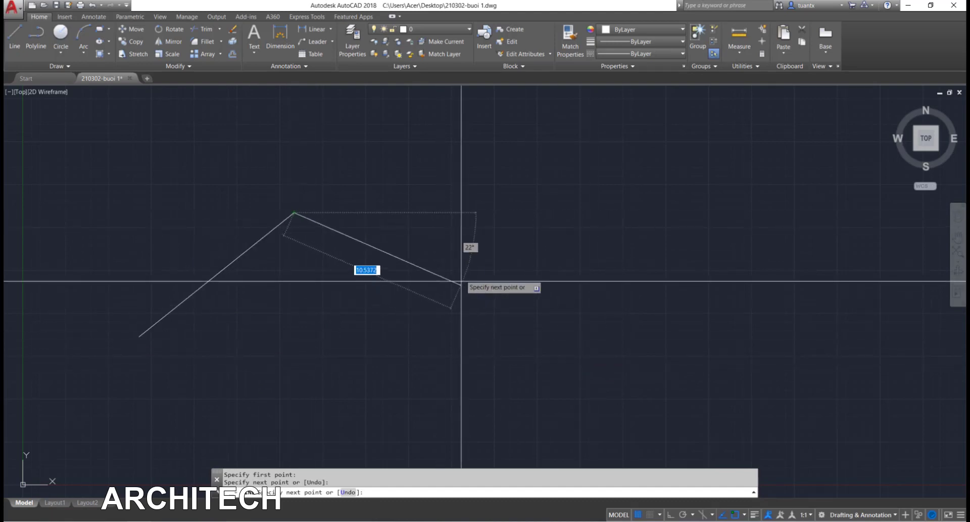
pyautogui.click(451, 232)
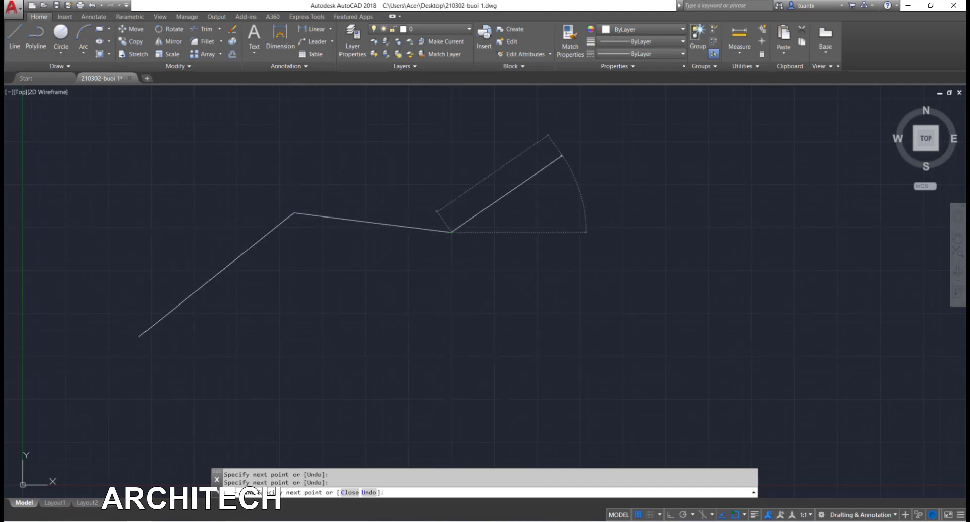
pyautogui.click(562, 155)
pyautogui.click(748, 291)
pyautogui.click(613, 357)
pyautogui.click(507, 325)
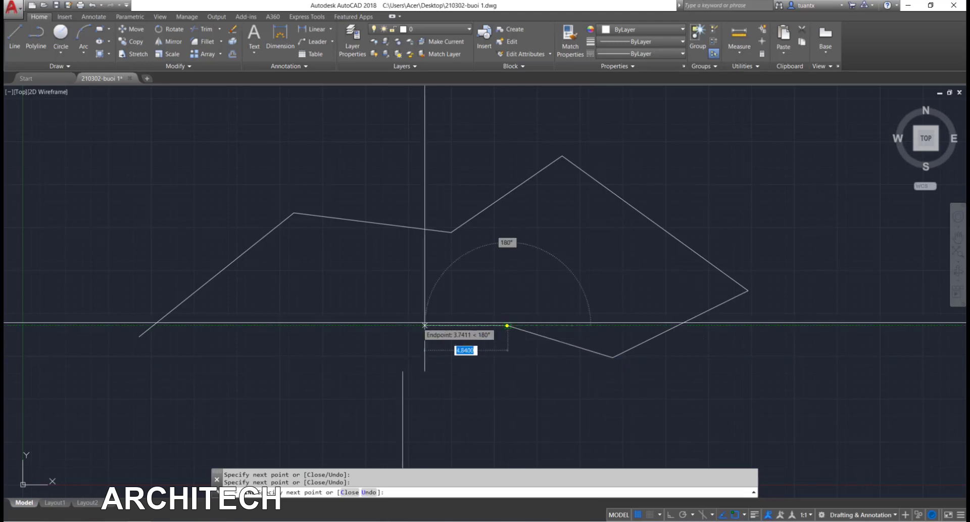
pyautogui.click(388, 325)
pyautogui.click(308, 383)
pyautogui.click(62, 398)
# Continue the chain up the left side and across the top, snapping to an endpoint, then finish.
pyautogui.click(63, 262)
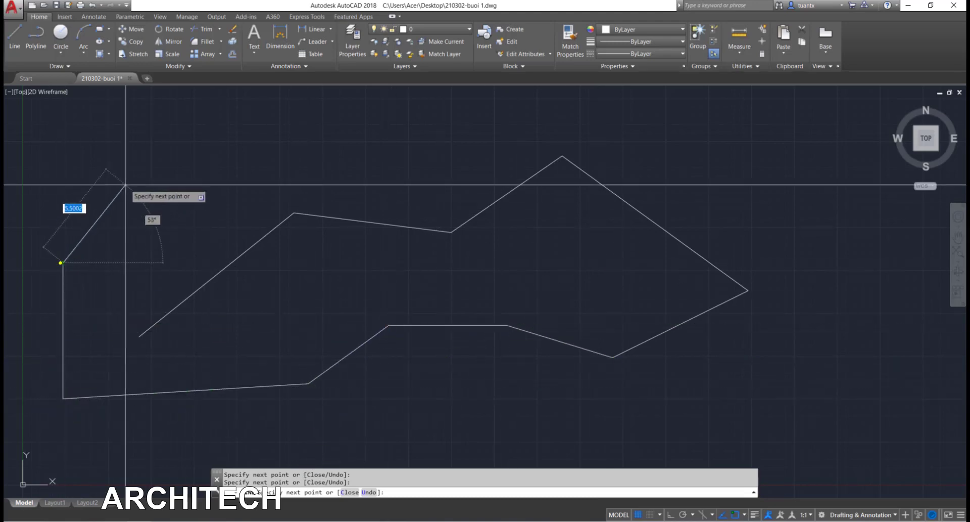
pyautogui.click(130, 183)
pyautogui.click(242, 129)
pyautogui.click(417, 119)
pyautogui.click(492, 146)
pyautogui.click(606, 117)
pyautogui.click(708, 148)
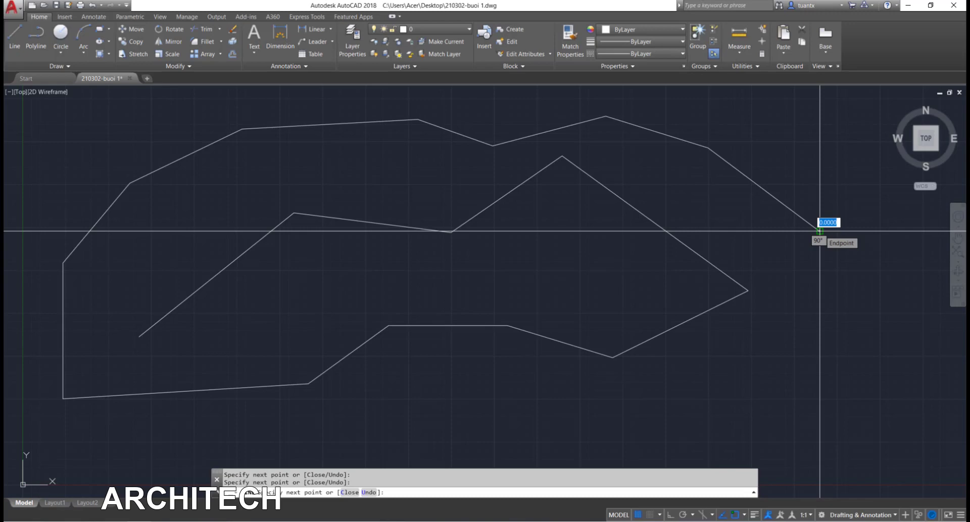
pyautogui.click(820, 231)
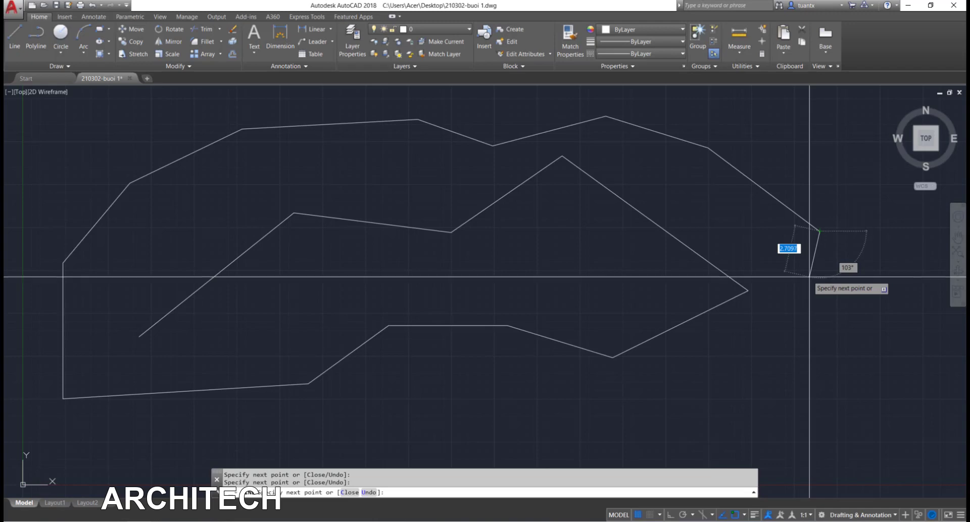
pyautogui.press('Return')
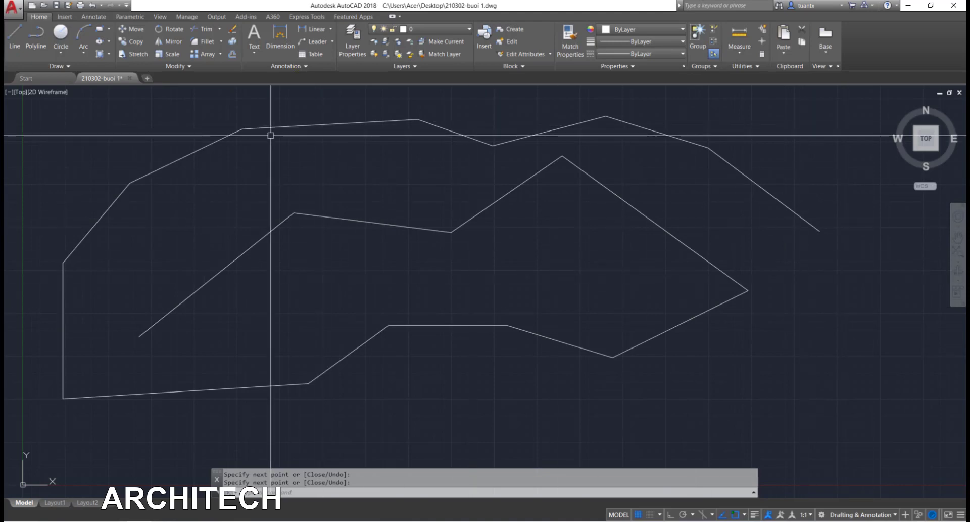
pyautogui.click(14, 108)
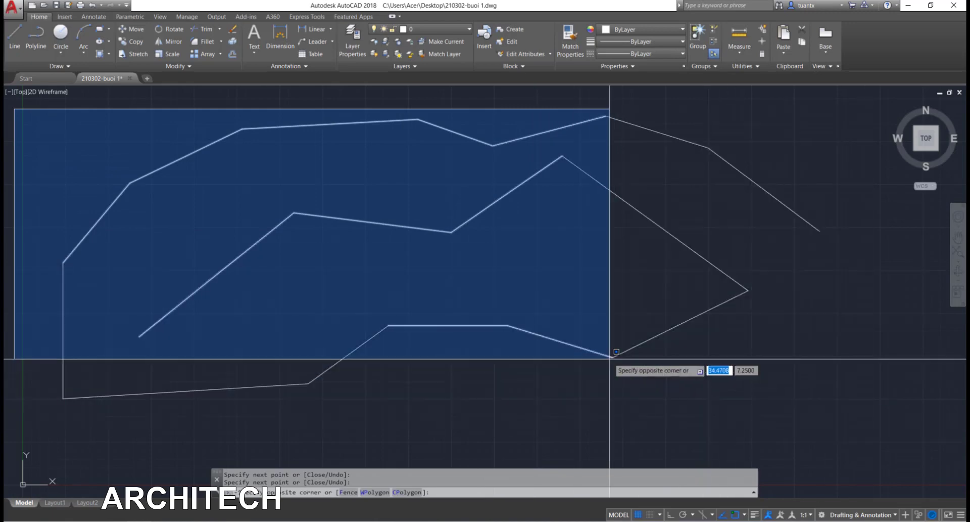
# Window-select all 18 practice line segments and erase them with Delete.
pyautogui.press('Escape')
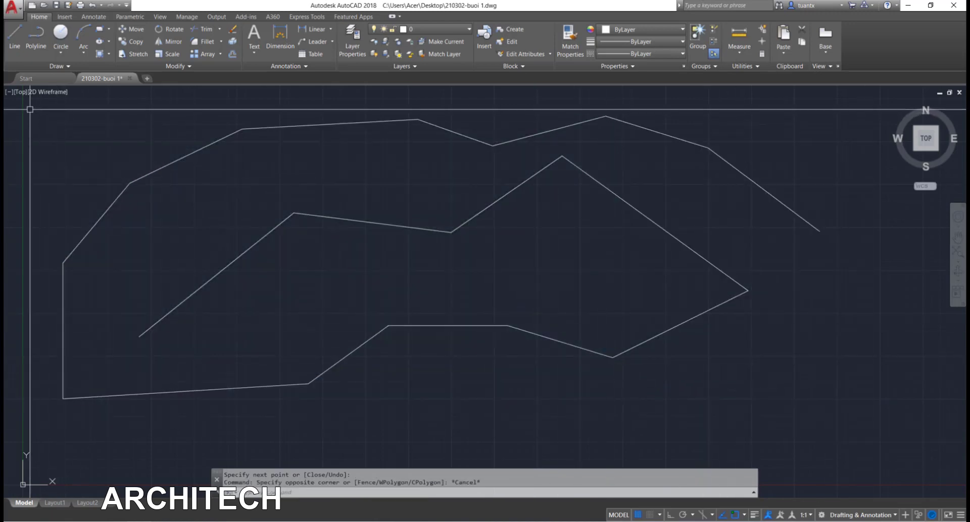
pyautogui.click(31, 109)
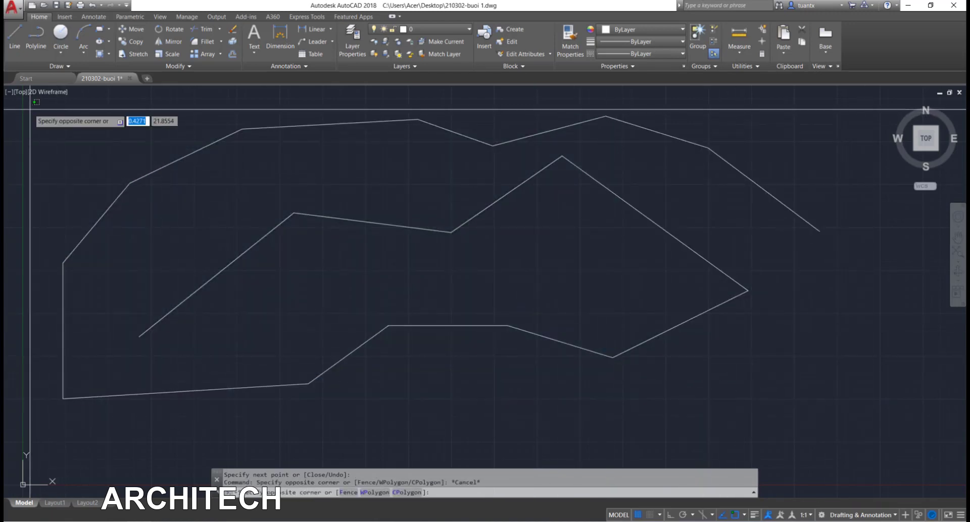
pyautogui.press('Escape')
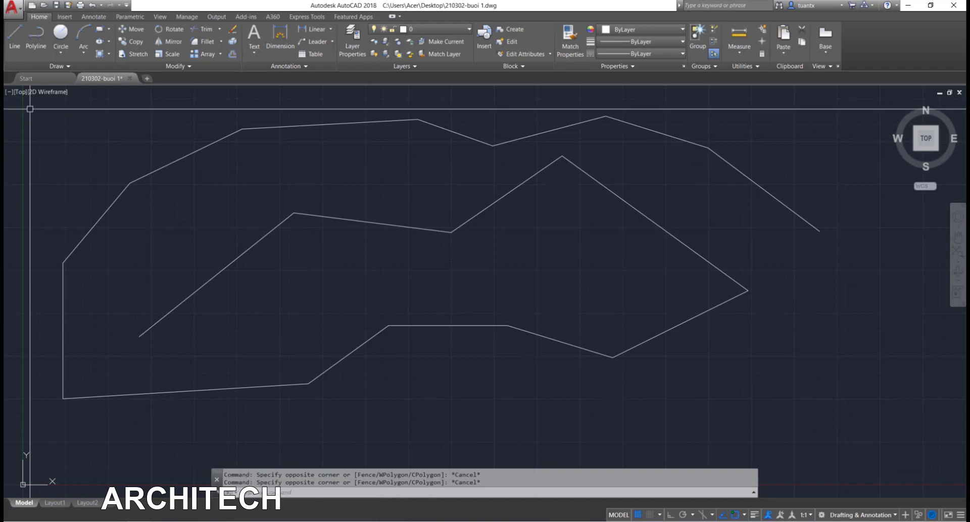
pyautogui.press('Escape')
pyautogui.click(30, 109)
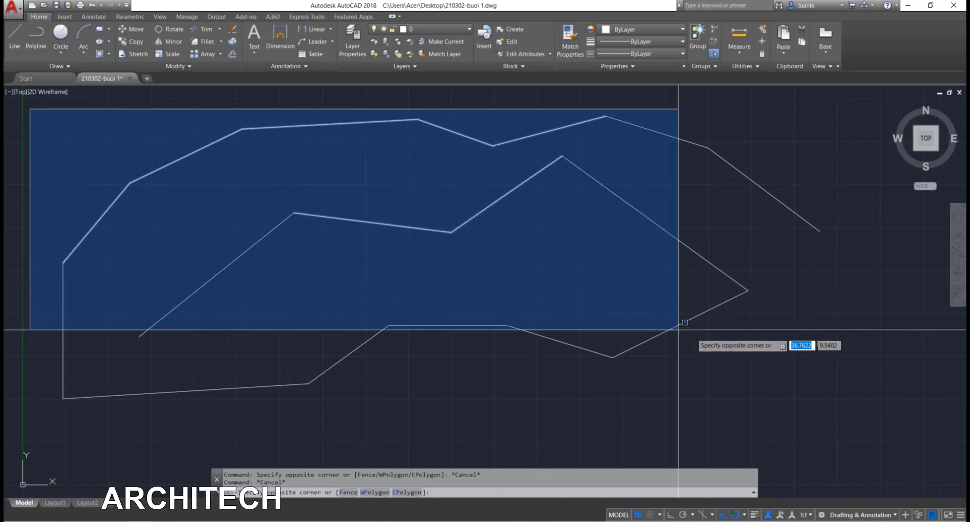
pyautogui.click(902, 423)
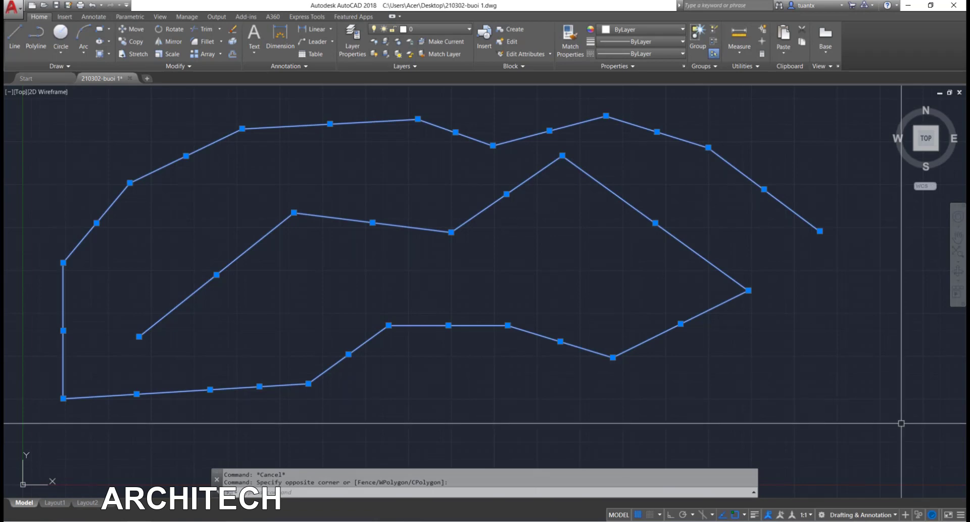
pyautogui.press('Delete')
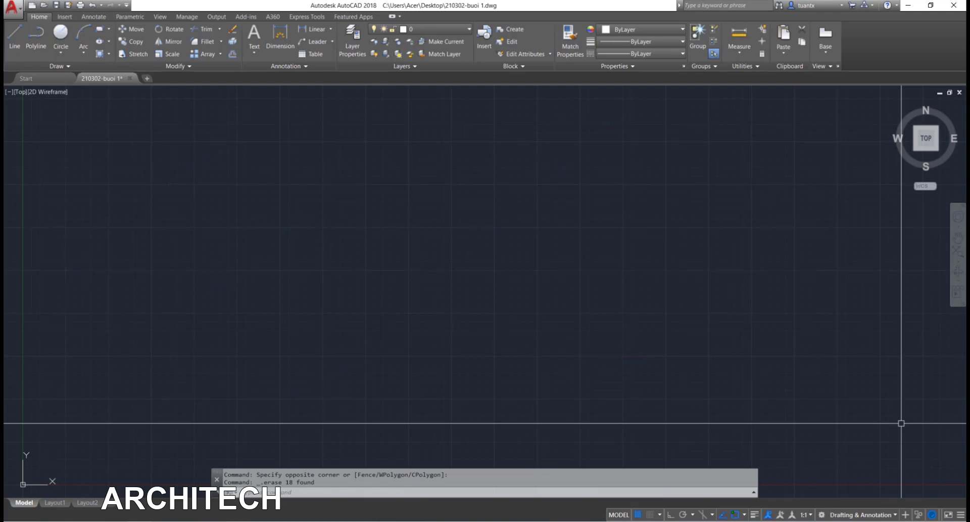
pyautogui.write('l')
pyautogui.press('Return')
pyautogui.click(211, 283)
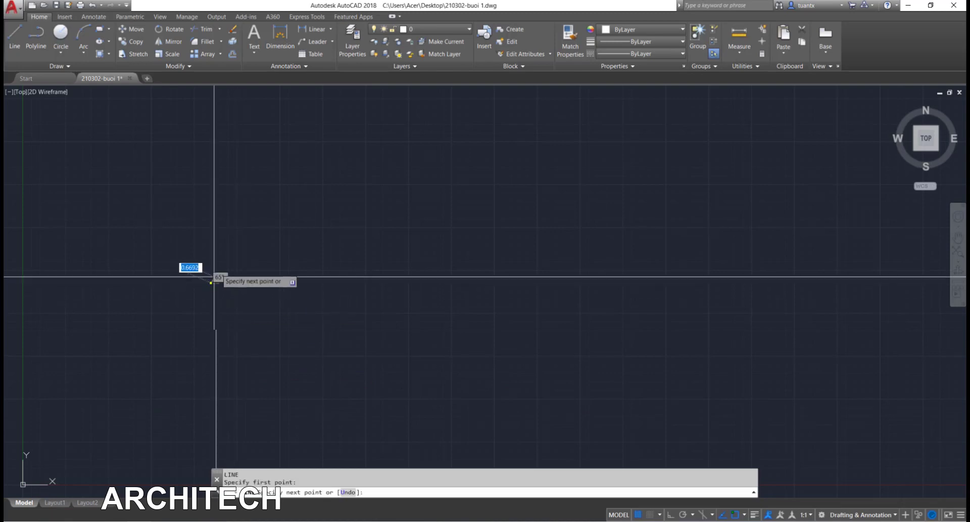
pyautogui.click(293, 188)
pyautogui.click(385, 169)
pyautogui.click(566, 286)
pyautogui.click(710, 332)
pyautogui.click(781, 175)
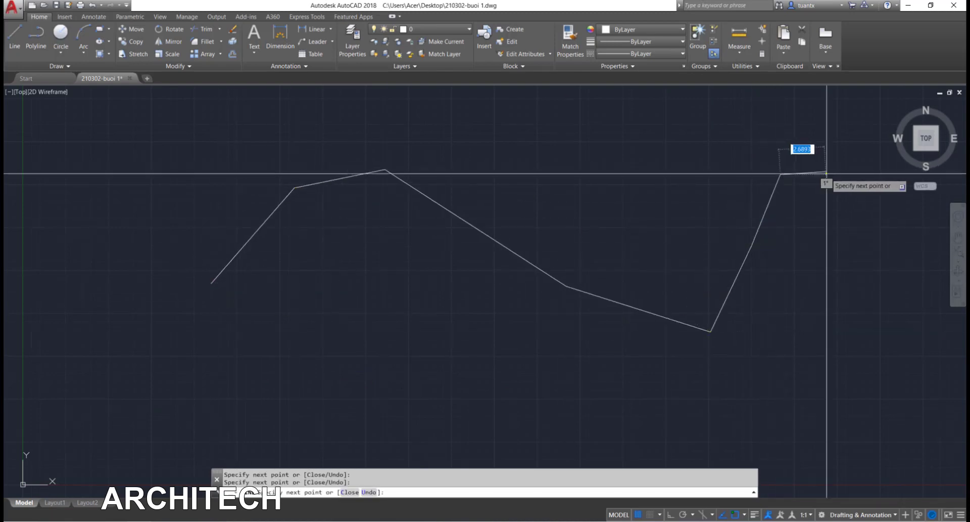
pyautogui.click(827, 174)
pyautogui.click(858, 251)
pyautogui.click(857, 346)
pyautogui.click(793, 413)
pyautogui.press('Escape')
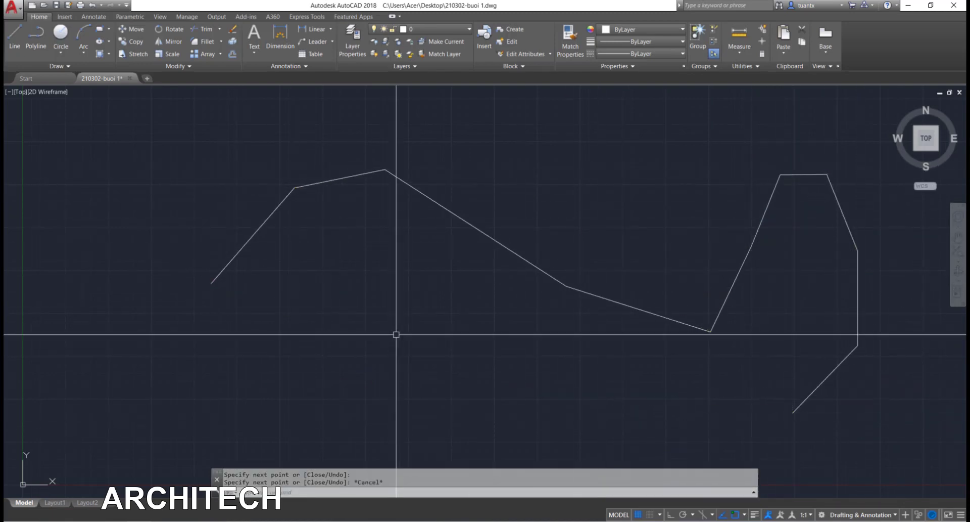
pyautogui.click(128, 131)
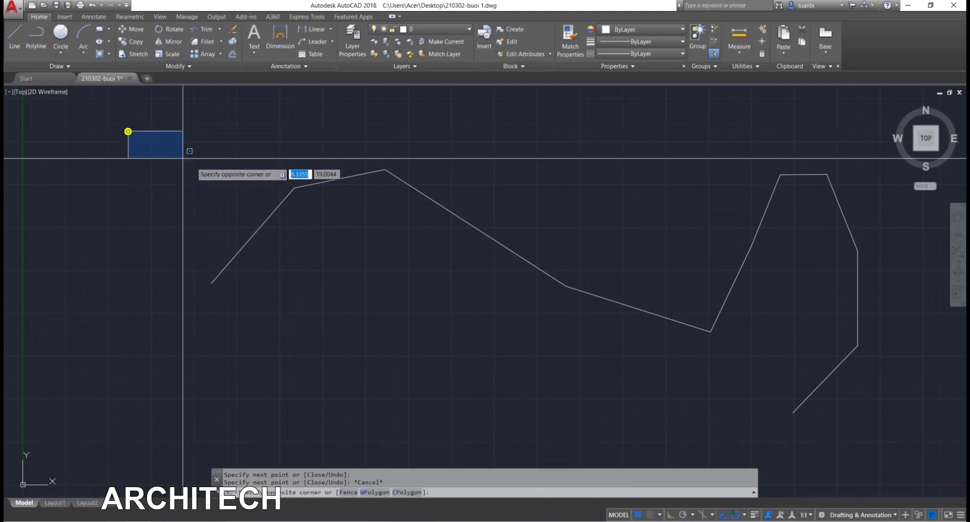
pyautogui.click(875, 450)
pyautogui.press('Delete')
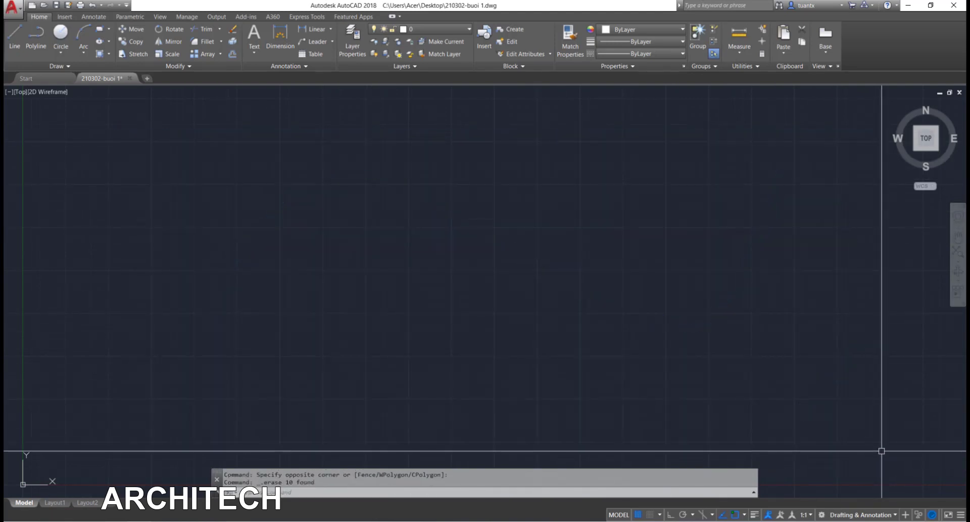
pyautogui.write('l')
# Draw an eight-point practice zigzag line across the drawing area.
pyautogui.press('Return')
pyautogui.click(83, 248)
pyautogui.click(251, 178)
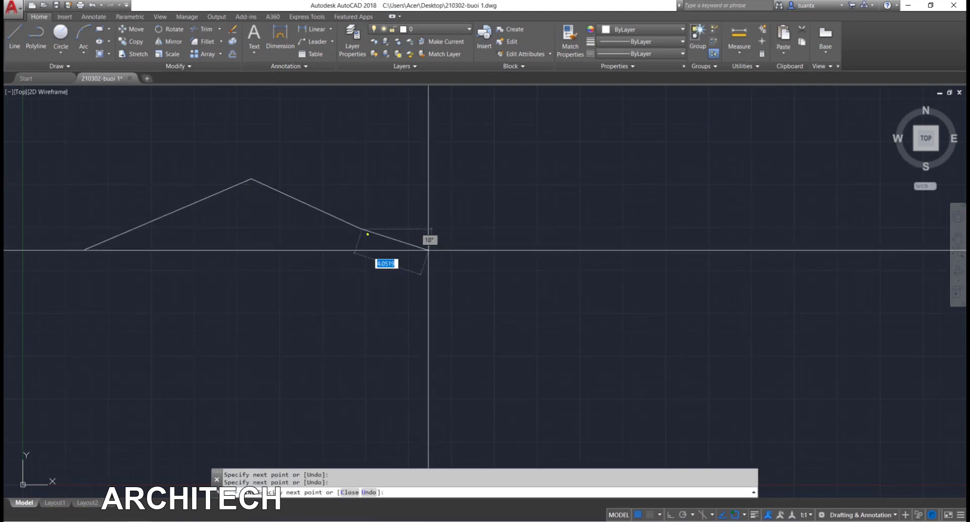
pyautogui.click(362, 229)
pyautogui.click(583, 274)
pyautogui.click(683, 179)
pyautogui.click(750, 218)
pyautogui.click(824, 401)
pyautogui.click(922, 364)
pyautogui.press('Escape')
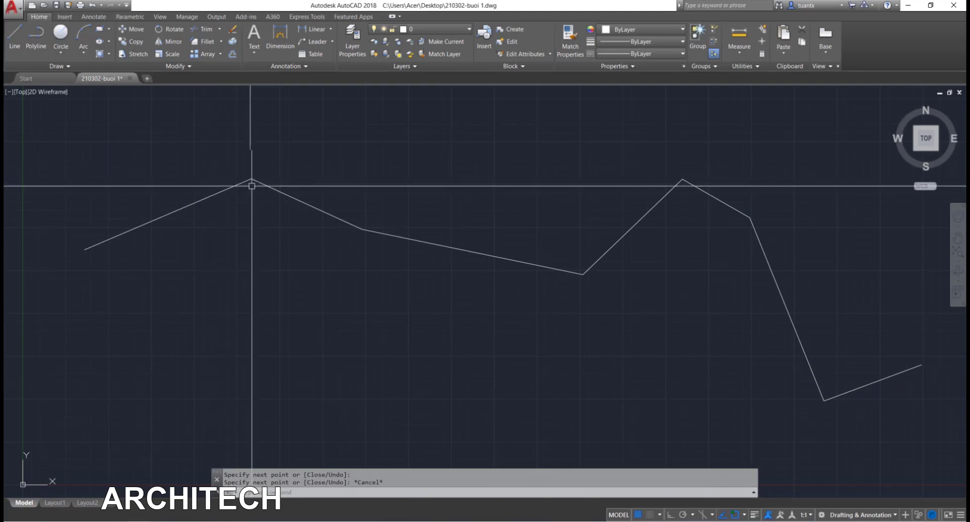
# Delete three picked zigzag segments, then window-select and delete the remaining four.
pyautogui.click(272, 193)
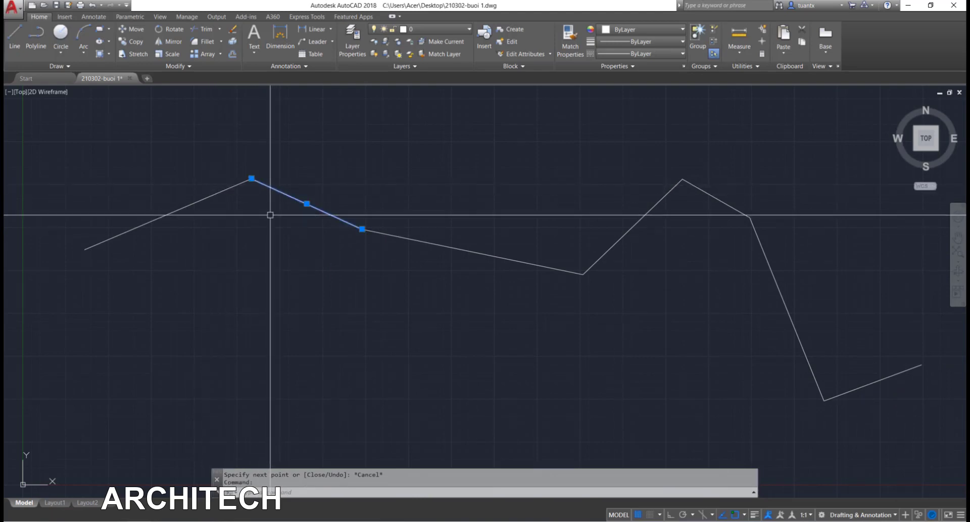
pyautogui.press('Escape')
pyautogui.click(275, 188)
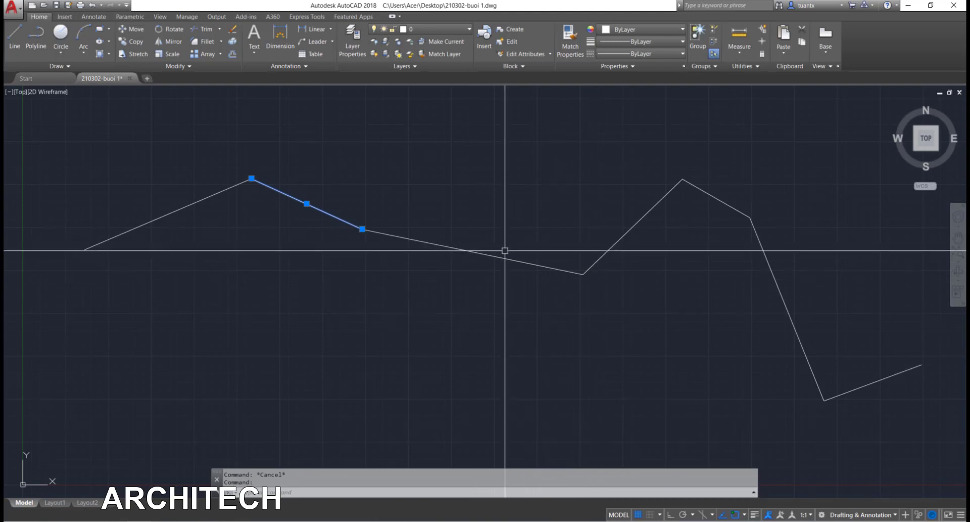
pyautogui.click(612, 242)
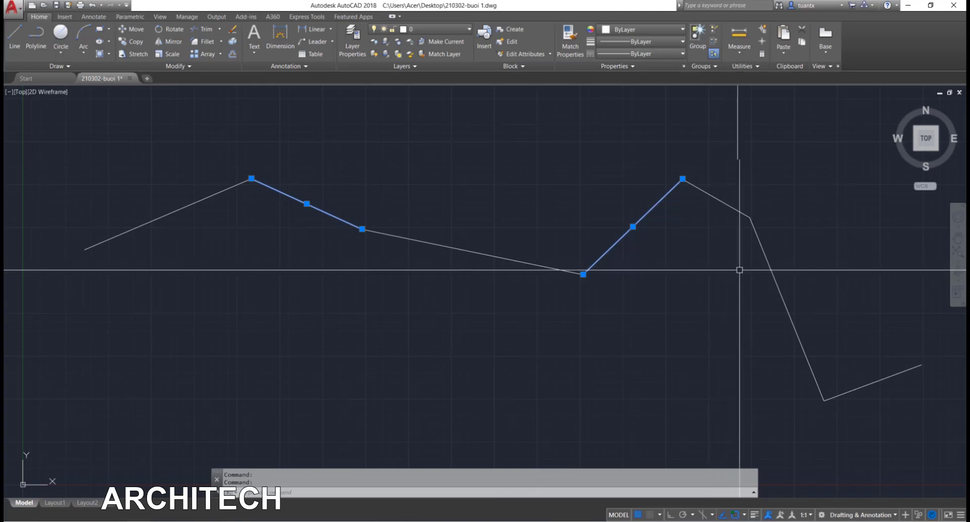
pyautogui.click(768, 271)
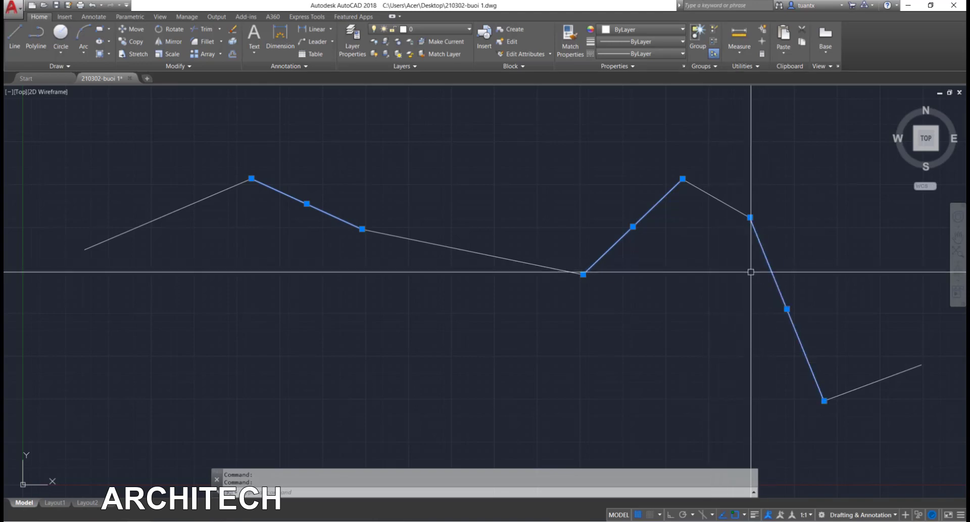
pyautogui.press('Delete')
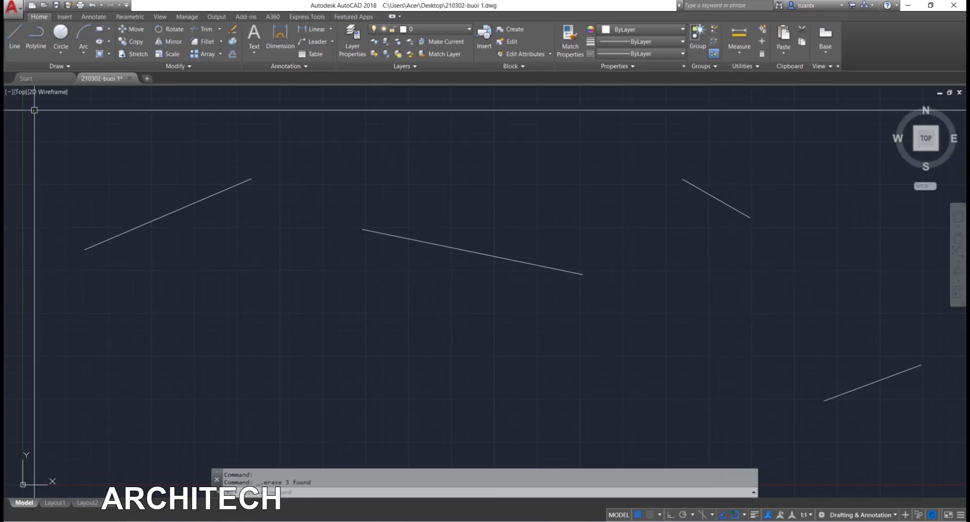
pyautogui.click(34, 110)
pyautogui.click(931, 437)
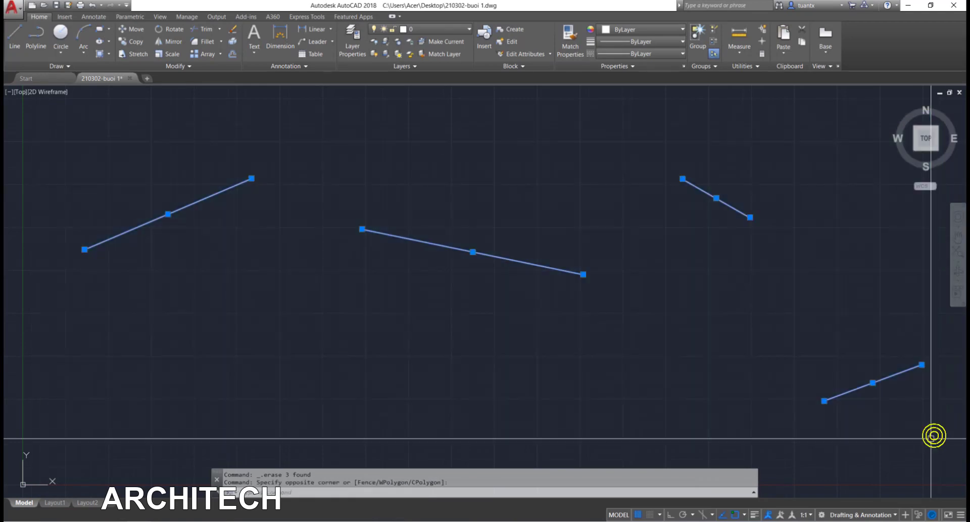
pyautogui.press('Delete')
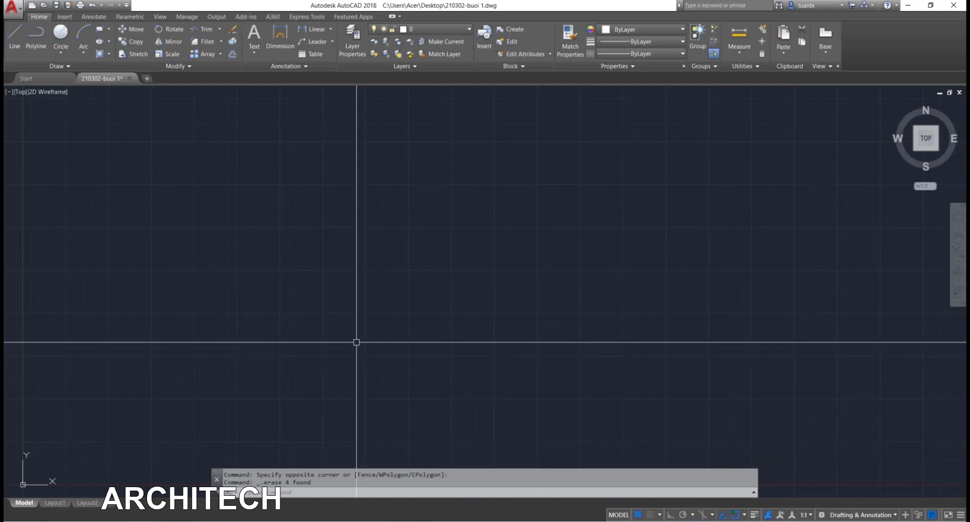
# Draw a 900-long line from a picked start point and pan to see it whole.
pyautogui.write('L')
pyautogui.press('Return')
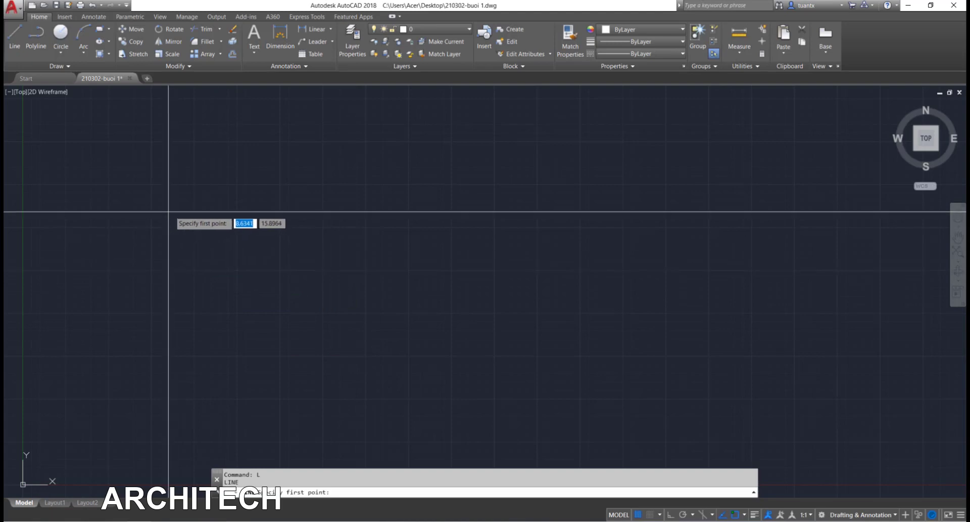
pyautogui.click(134, 200)
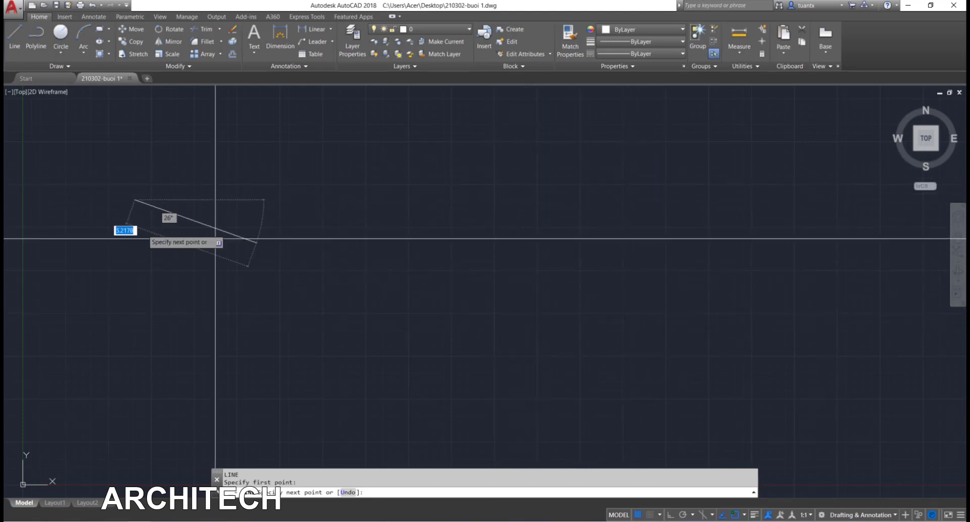
pyautogui.scroll(-2, 589, 258)
pyautogui.write('900')
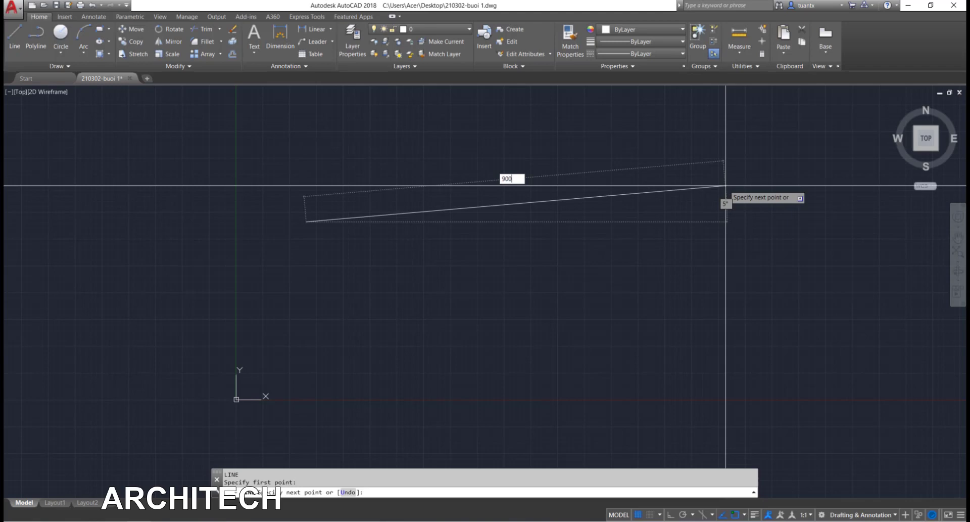
pyautogui.press('Return')
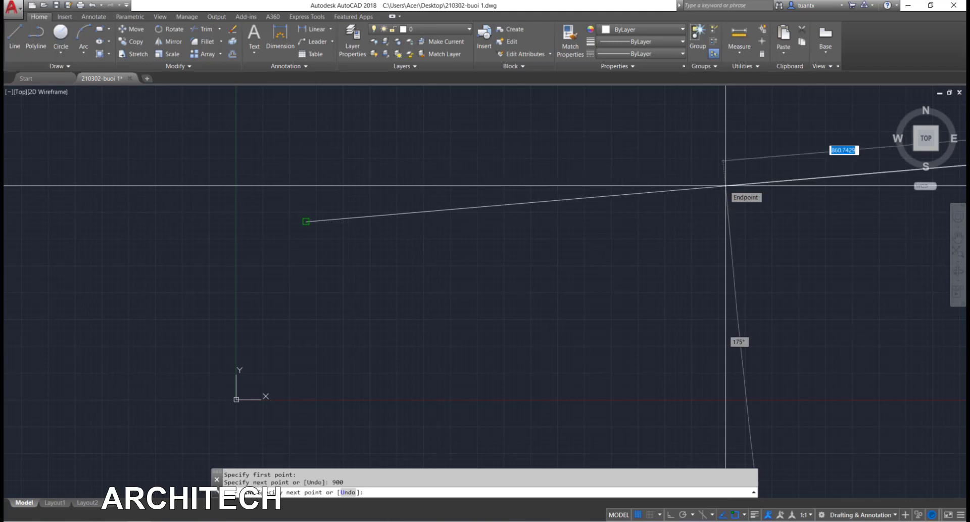
pyautogui.press('Return')
pyautogui.scroll(-3, 431, 314)
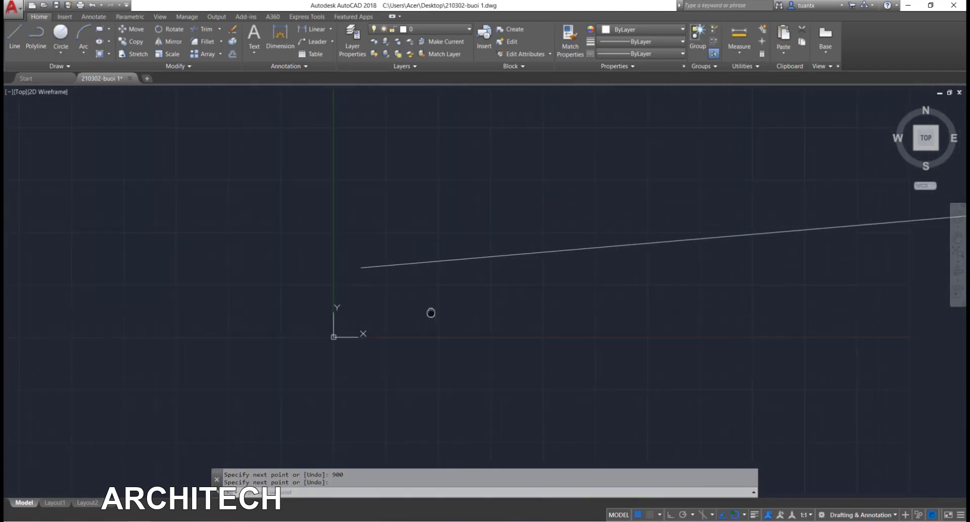
pyautogui.moveTo(411, 303); pyautogui.dragTo(336, 304, button='middle')
pyautogui.scroll(2, 297, 279)
pyautogui.scroll(-4, 358, 269)
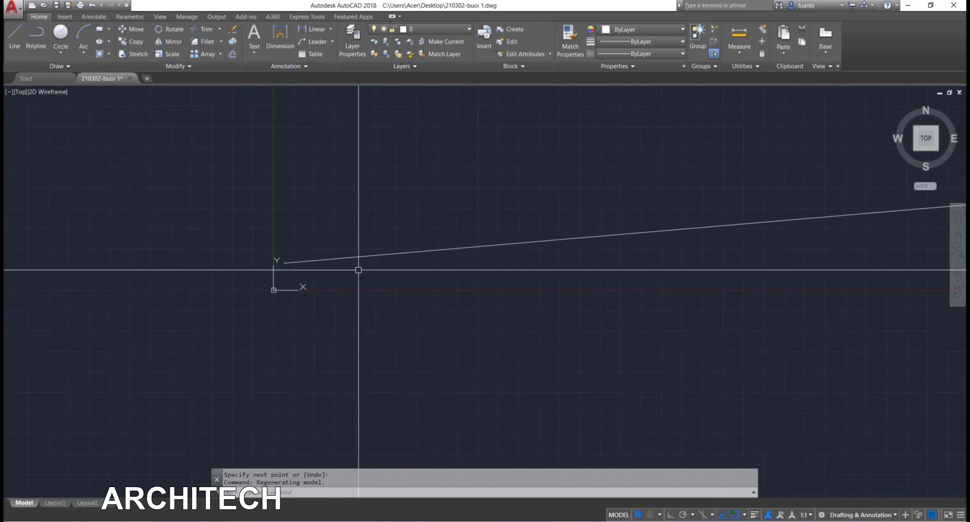
pyautogui.scroll(-2, 418, 264)
pyautogui.scroll(2, 256, 281)
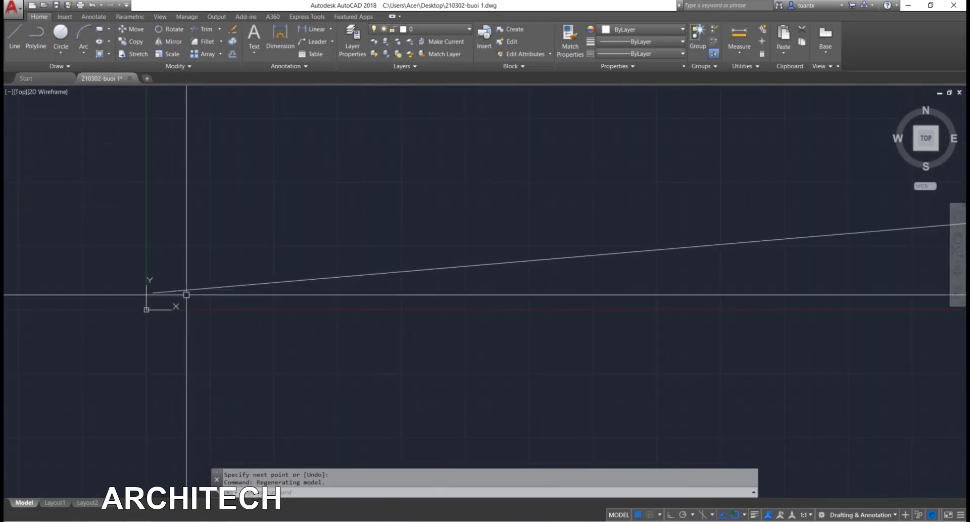
pyautogui.moveTo(184, 292); pyautogui.dragTo(93, 324, button='middle')
pyautogui.scroll(-3, 648, 231)
pyautogui.moveTo(576, 244); pyautogui.dragTo(425, 277, button='middle')
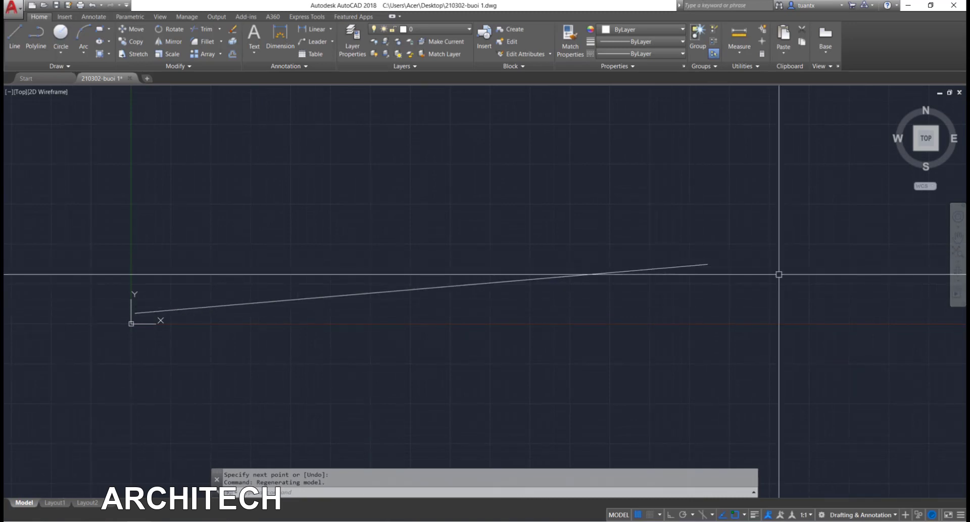
# Draw a second line 5000 long from a new start point above the first.
pyautogui.write('L')
pyautogui.press('Return')
pyautogui.moveTo(526, 191); pyautogui.dragTo(541, 265, button='middle')
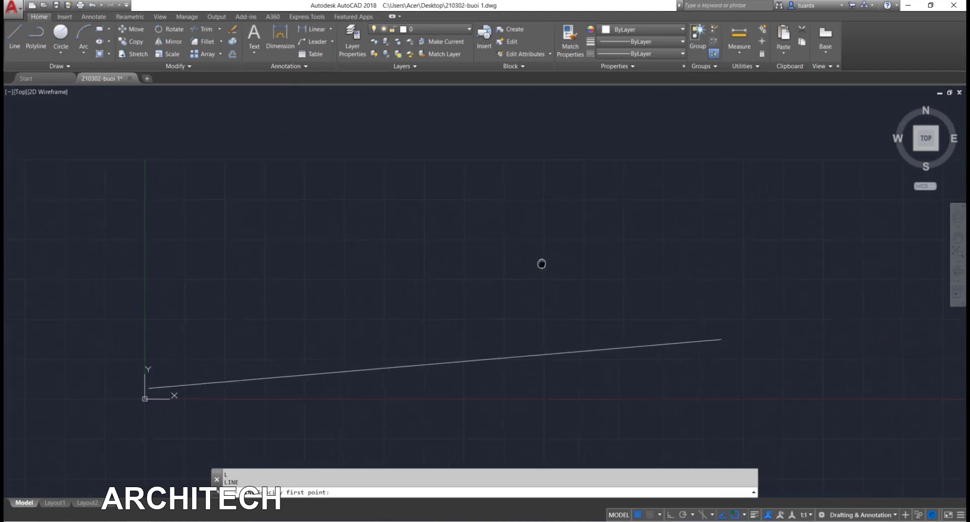
pyautogui.click(208, 126)
pyautogui.write('5000')
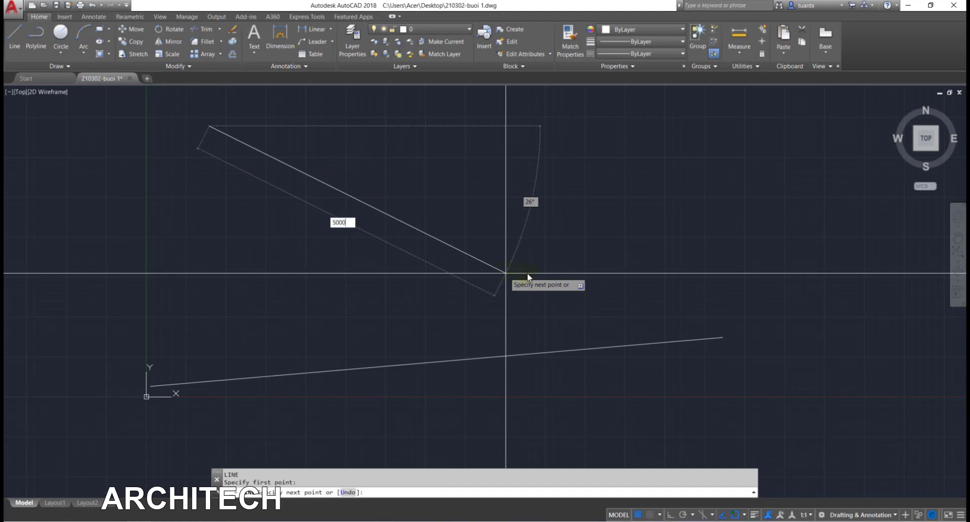
pyautogui.press('Return')
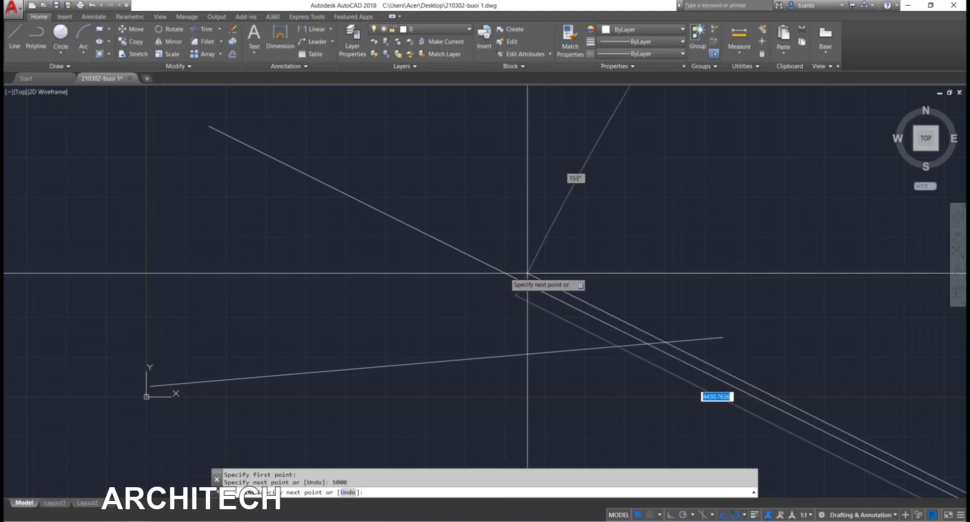
pyautogui.press('Return')
pyautogui.scroll(-6, 527, 273)
pyautogui.scroll(-4, 423, 196)
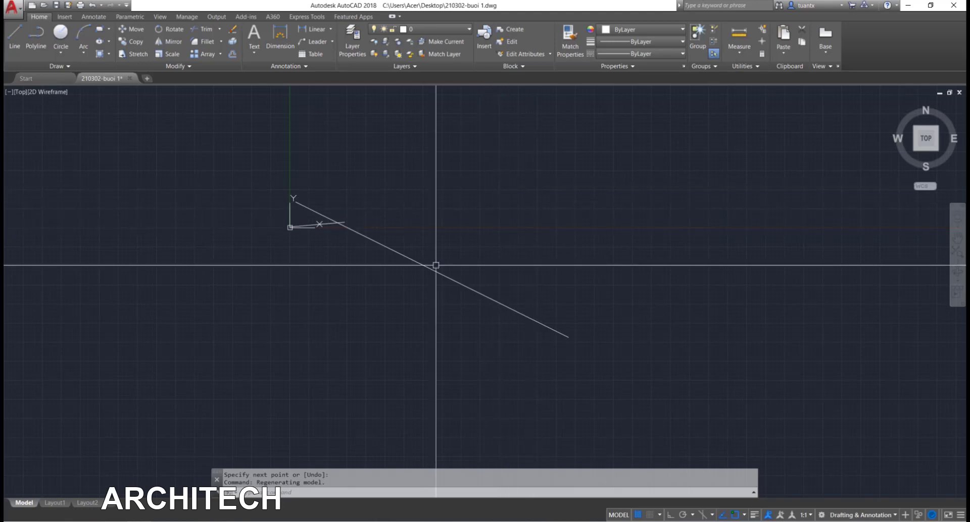
pyautogui.scroll(2, 415, 253)
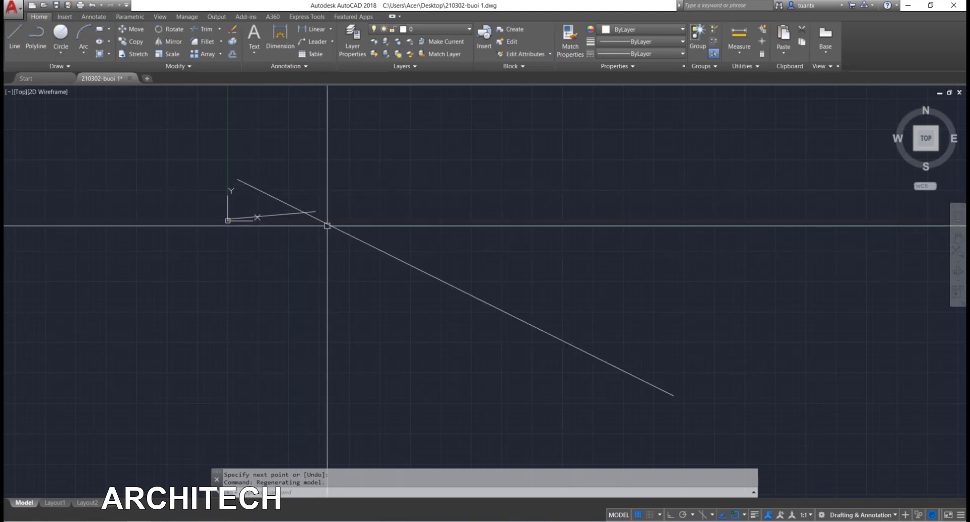
pyautogui.scroll(2, 283, 207)
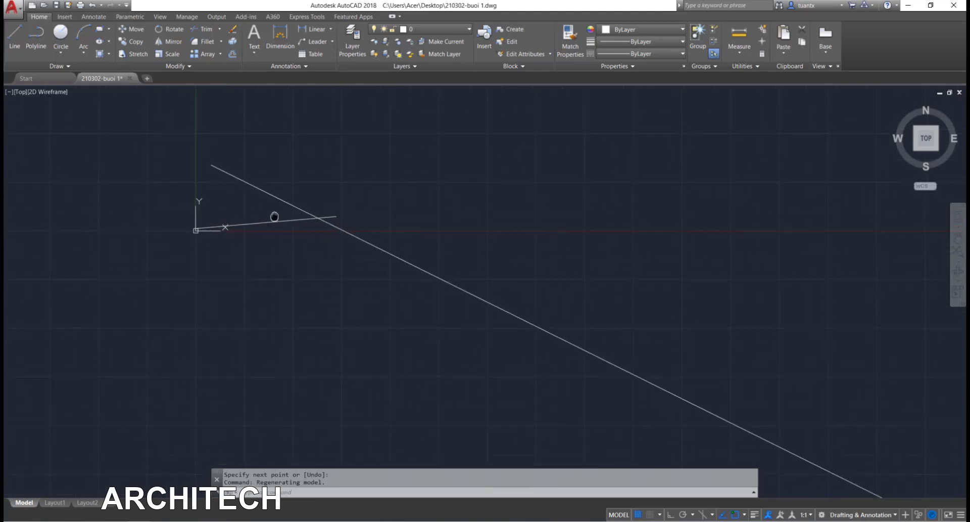
# Window-select both trial lines and erase them.
pyautogui.click(359, 194)
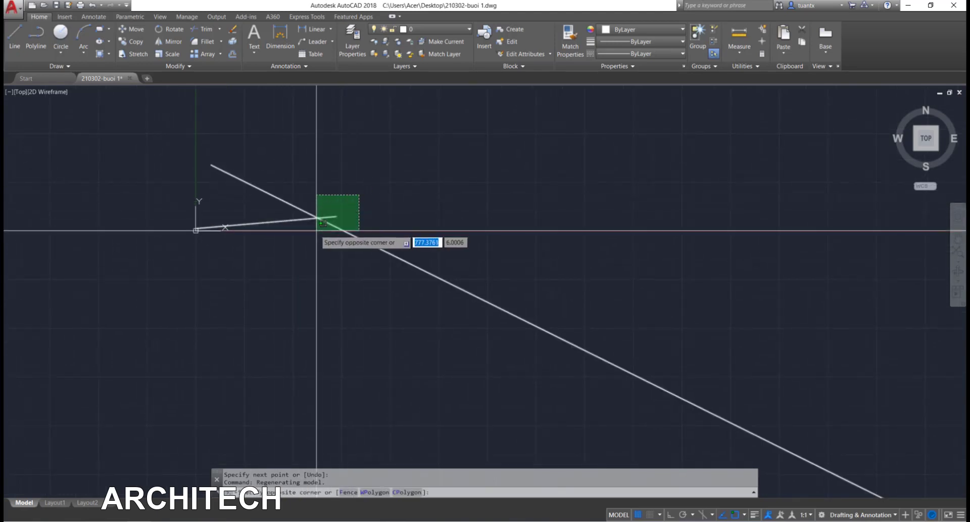
pyautogui.scroll(-3, 183, 150)
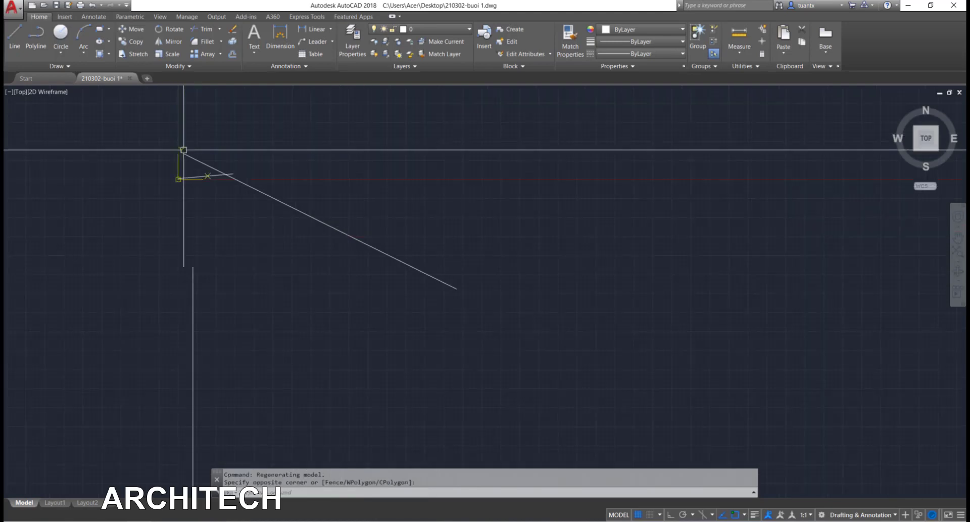
pyautogui.click(132, 122)
pyautogui.click(528, 336)
pyautogui.press('Delete')
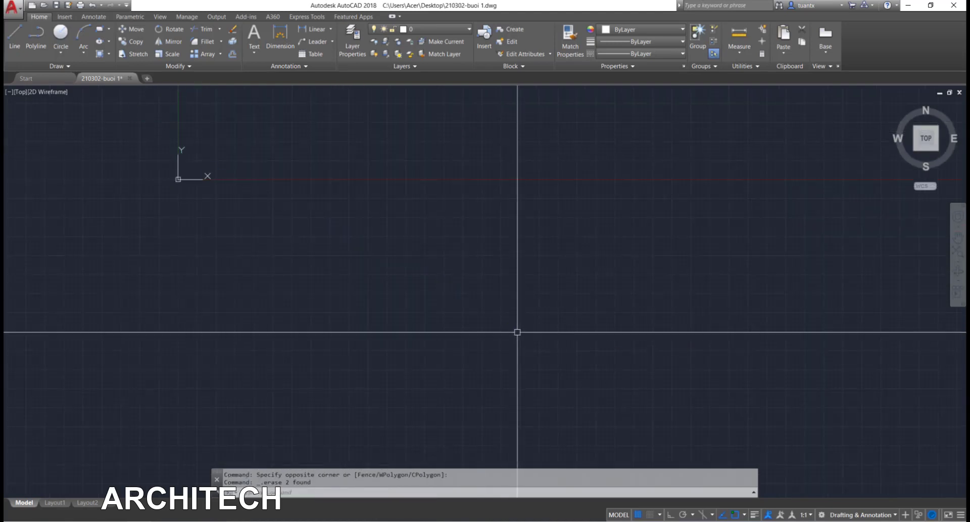
# Pan to empty space and start a new line from a point on the left.
pyautogui.scroll(-3, 297, 230)
pyautogui.moveTo(173, 214)
pyautogui.mouseDown(button='middle')
pyautogui.moveTo(421, 325)
pyautogui.moveTo(271, 318)
pyautogui.mouseUp(button='middle')
pyautogui.scroll(2, 421, 325)
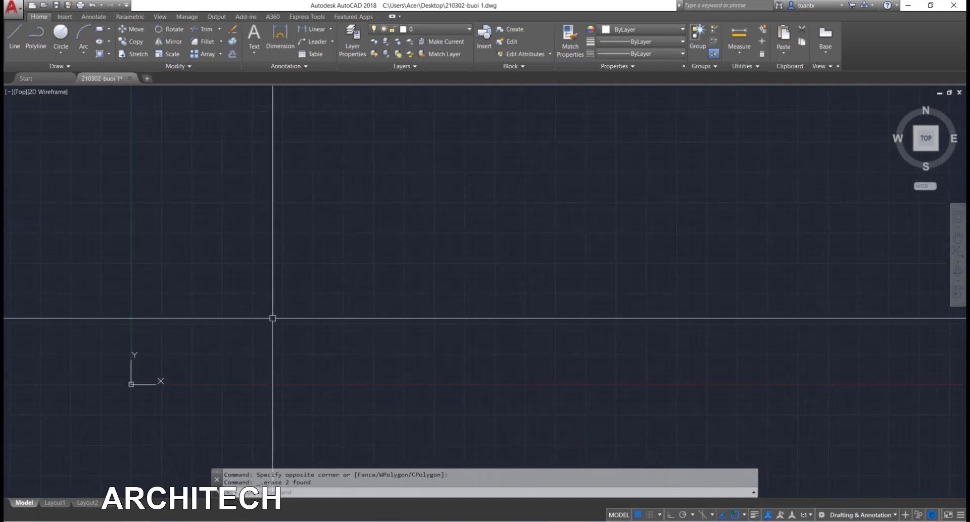
pyautogui.write('l')
pyautogui.press('Return')
pyautogui.click(211, 311)
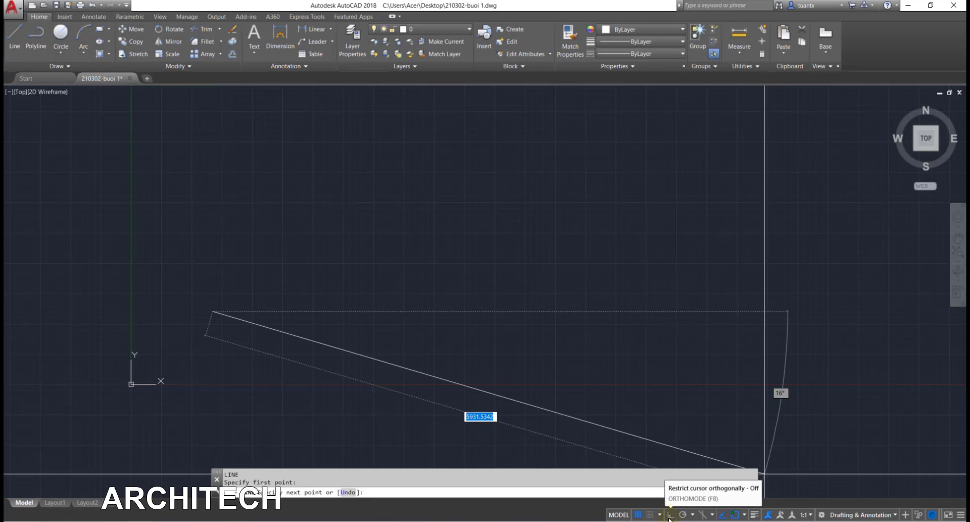
# Turn on Ortho mode from the status bar so the line stays horizontal or vertical.
pyautogui.click(670, 514)
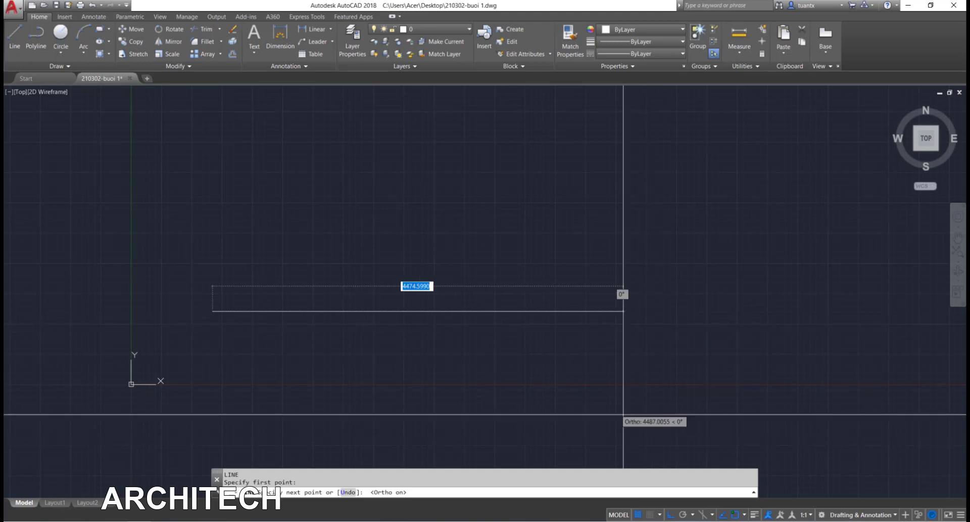
pyautogui.click(669, 515)
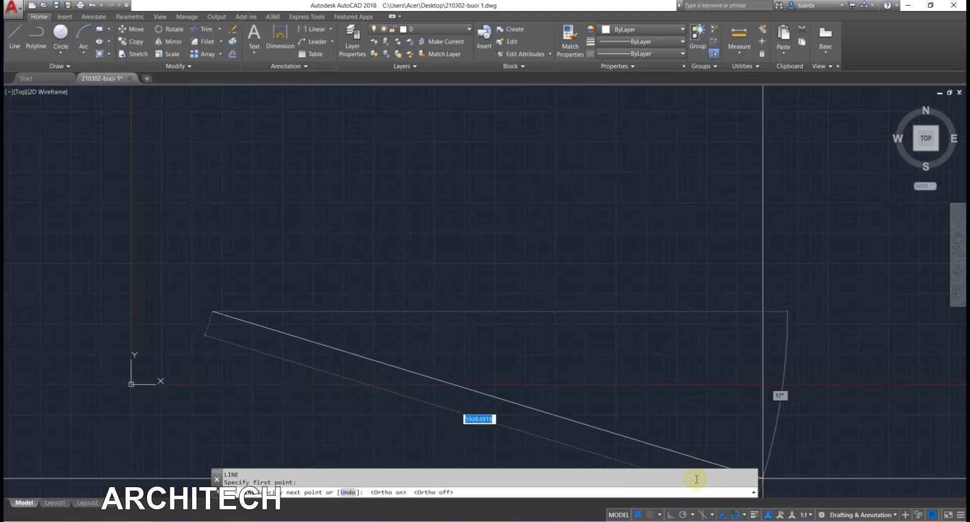
pyautogui.click(295, 177)
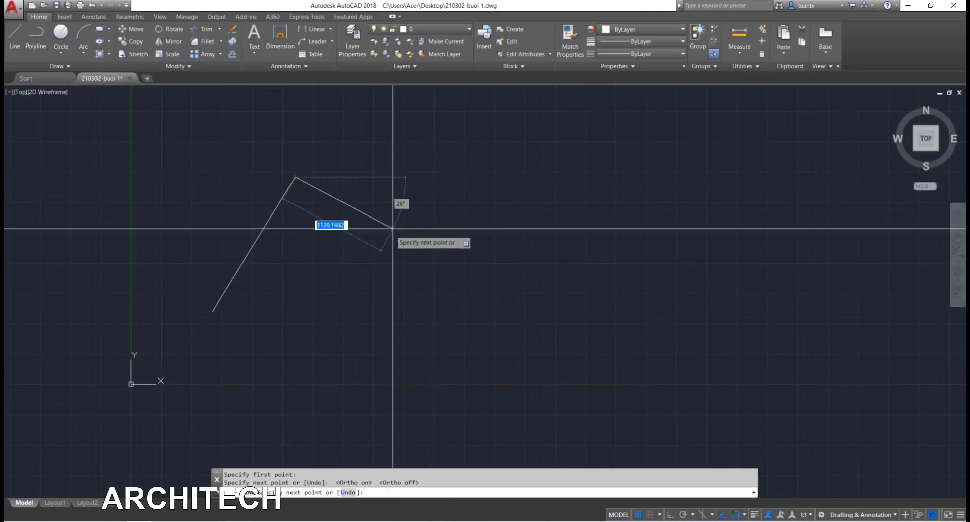
pyautogui.click(388, 246)
pyautogui.click(462, 167)
pyautogui.click(669, 514)
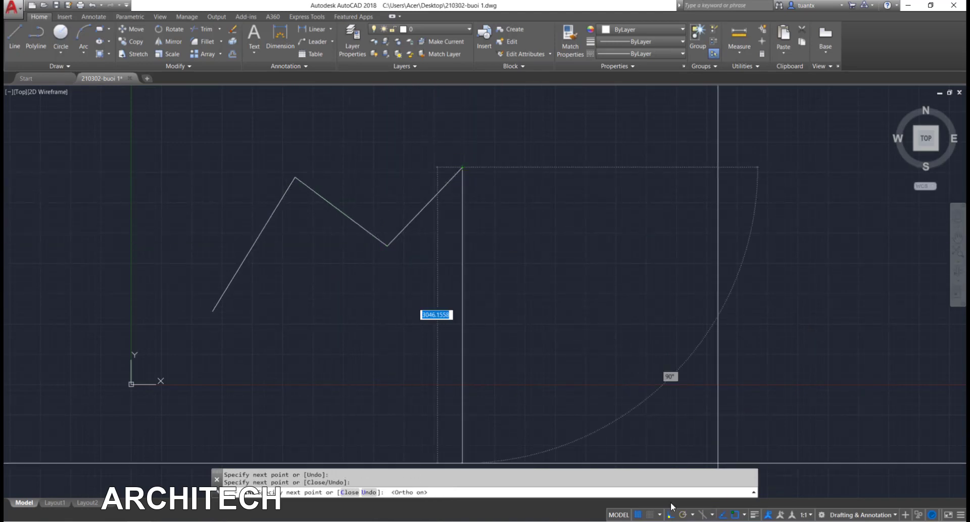
pyautogui.click(613, 181)
pyautogui.click(614, 309)
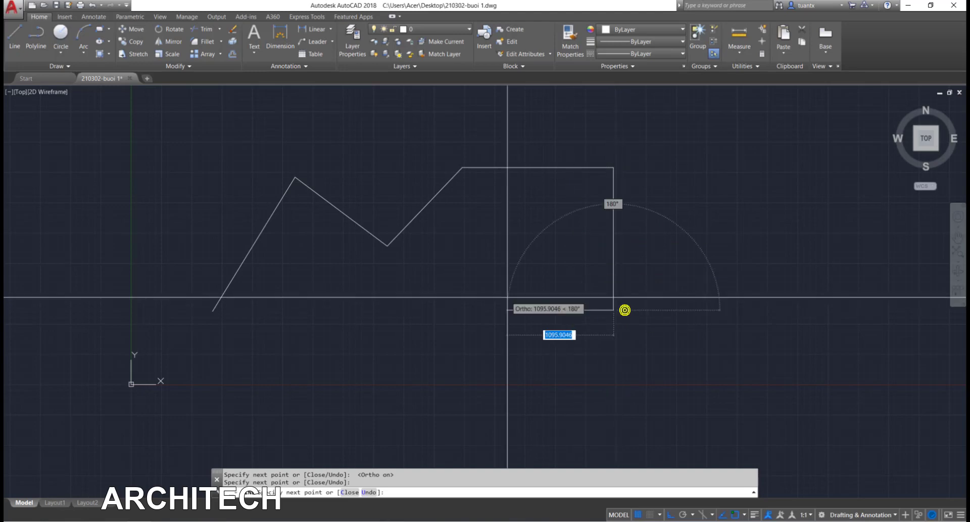
pyautogui.click(507, 310)
pyautogui.click(507, 223)
pyautogui.click(450, 224)
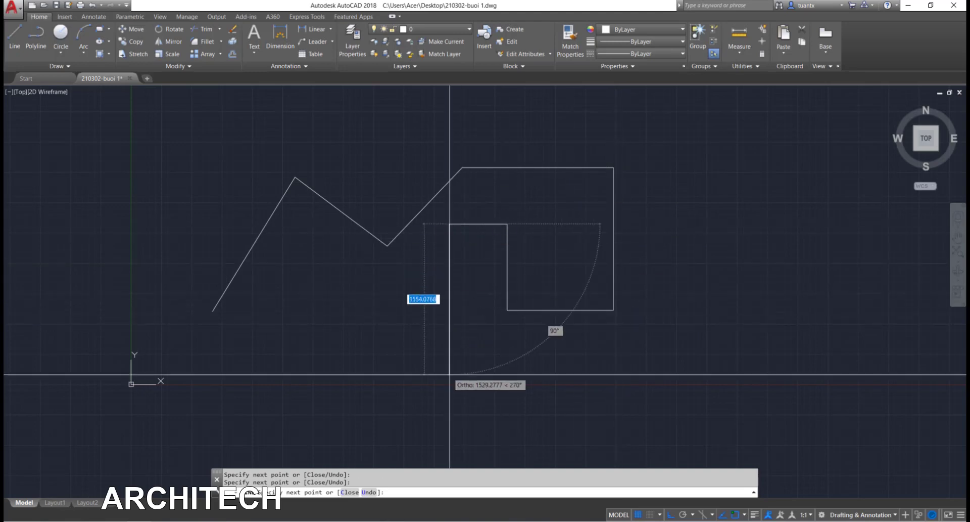
pyautogui.click(450, 375)
pyautogui.click(345, 375)
pyautogui.click(346, 302)
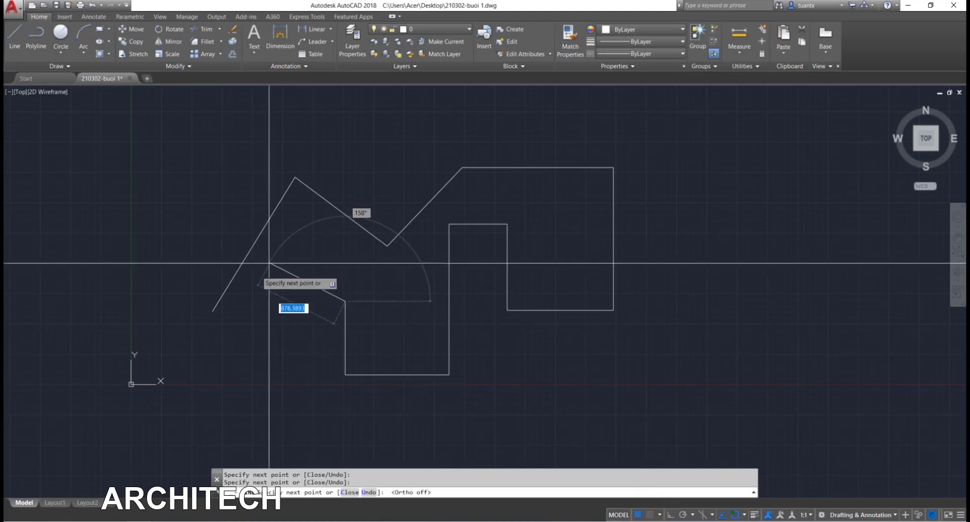
pyautogui.click(186, 135)
pyautogui.click(291, 99)
pyautogui.click(353, 135)
pyautogui.click(396, 176)
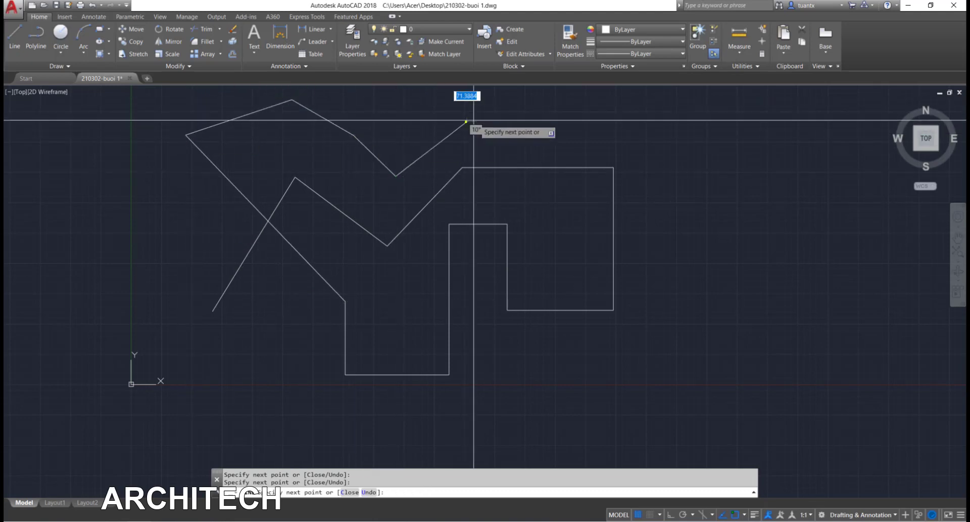
pyautogui.click(466, 122)
pyautogui.press('F8')
pyautogui.click(690, 122)
pyautogui.click(690, 293)
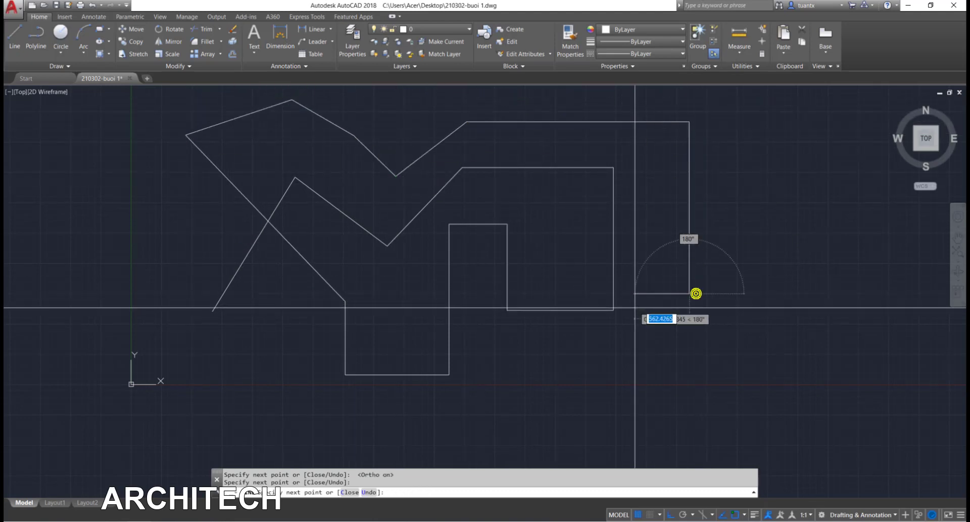
pyautogui.click(635, 293)
pyautogui.click(635, 363)
pyautogui.click(745, 363)
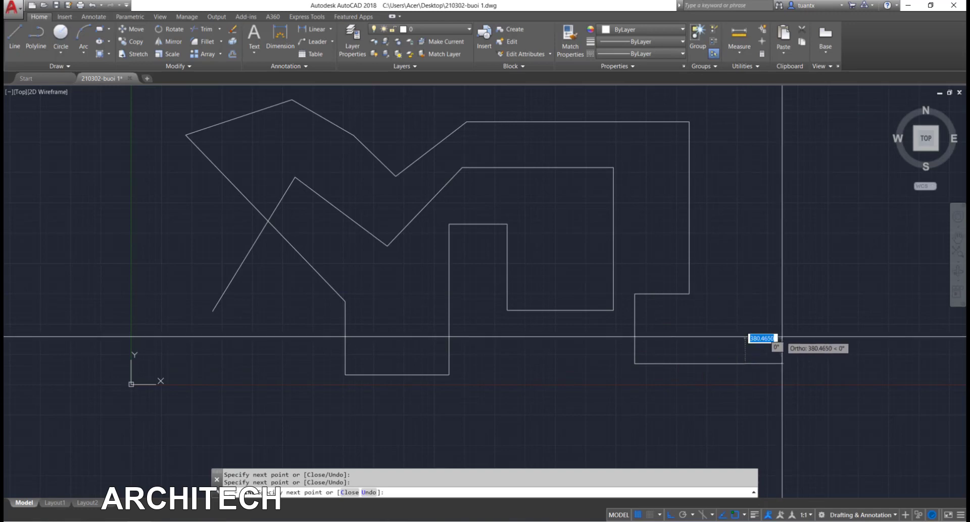
pyautogui.press('Return')
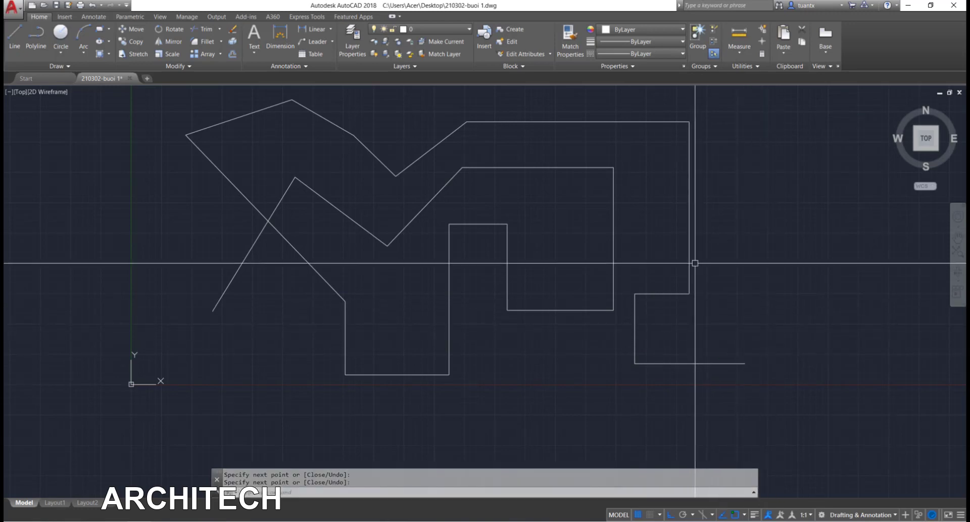
pyautogui.scroll(-2, 551, 290)
pyautogui.click(227, 129)
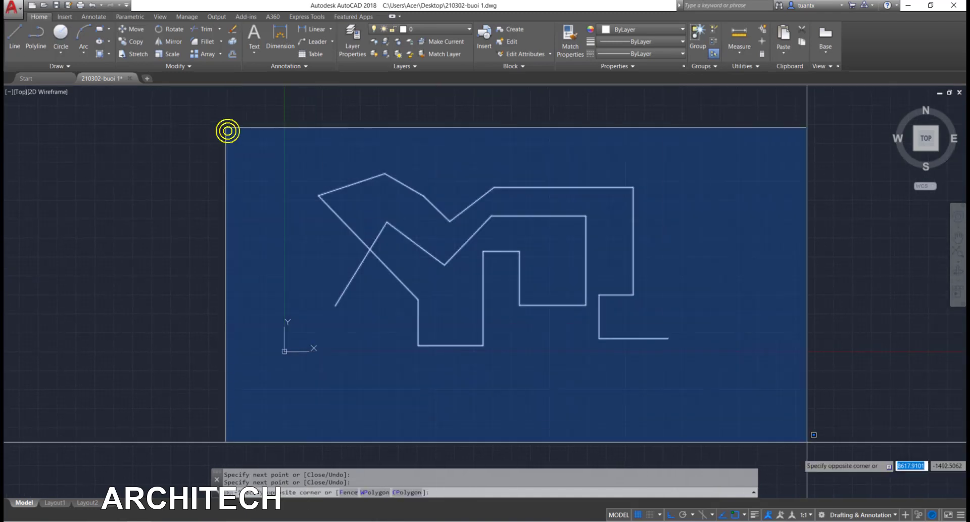
pyautogui.click(819, 450)
pyautogui.press('Delete')
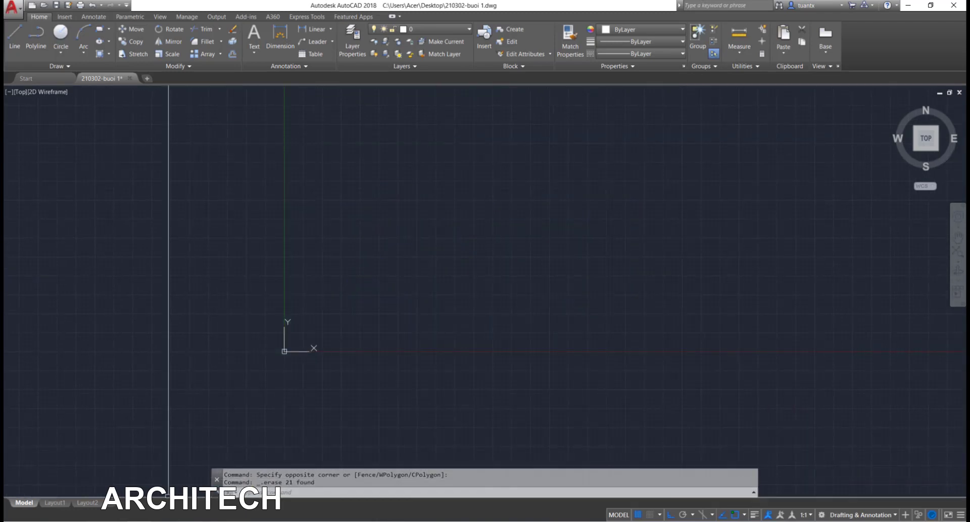
pyautogui.click(212, 488)
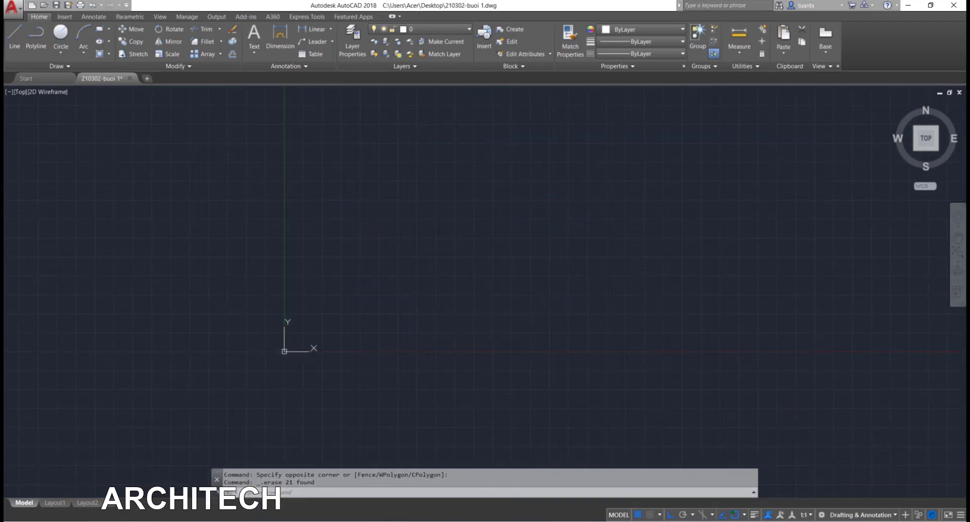
# Scroll the Foxit PDF to the MẶT BẰNG plan showing the 900, 1200, 900 top dimensions.
pyautogui.scroll(-3, 484, 354)
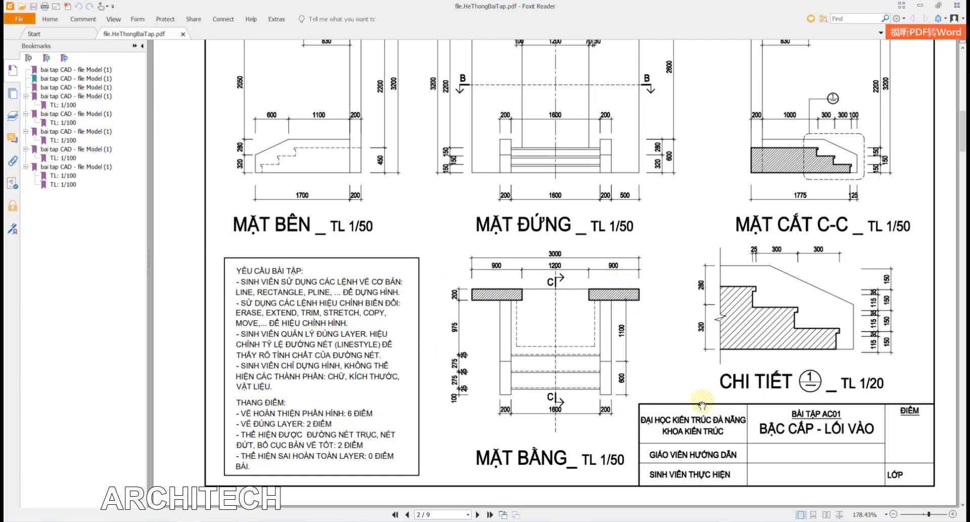
pyautogui.scroll(2, 506, 308)
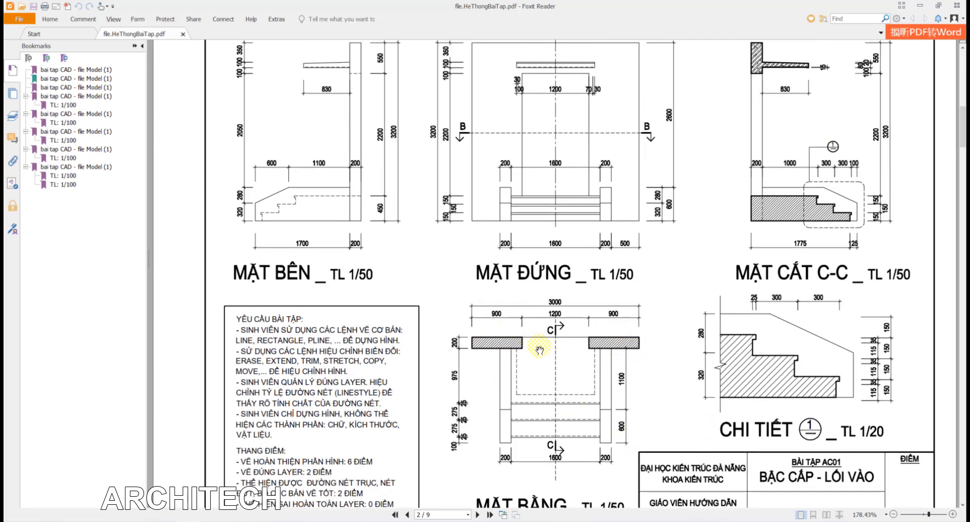
pyautogui.scroll(1, 444, 283)
pyautogui.scroll(5, 472, 238)
pyautogui.scroll(-5, 475, 180)
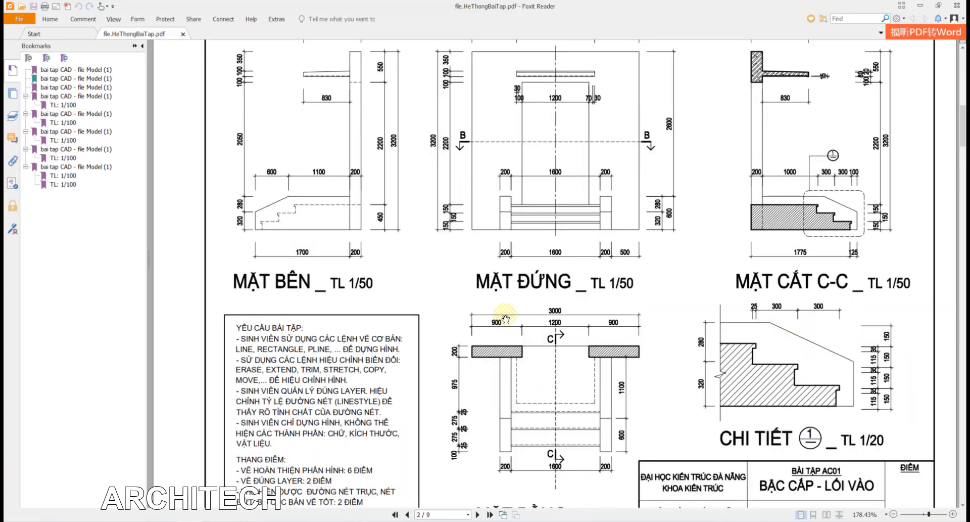
pyautogui.scroll(-5, 502, 310)
pyautogui.scroll(-4, 521, 308)
pyautogui.scroll(-10, 531, 334)
pyautogui.scroll(3, 531, 329)
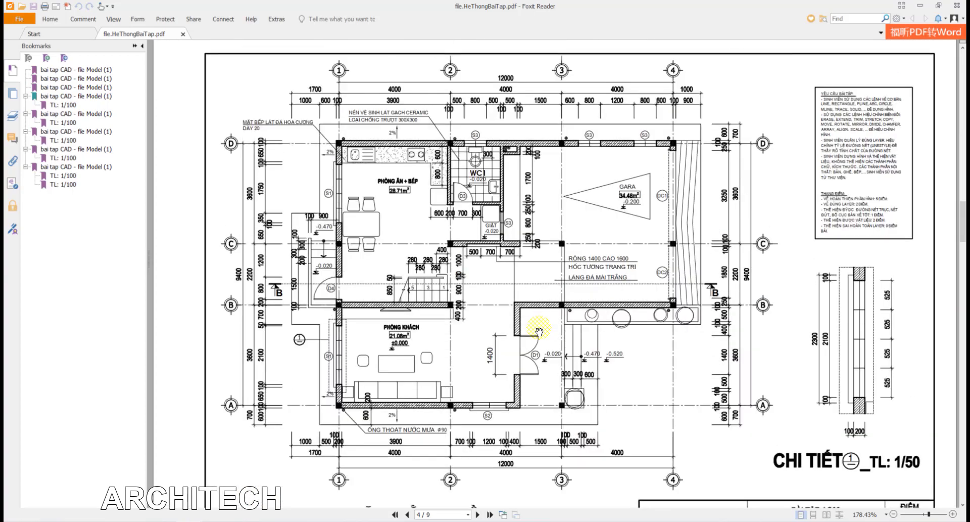
pyautogui.scroll(10, 536, 329)
pyautogui.scroll(5, 538, 331)
pyautogui.scroll(-5, 539, 330)
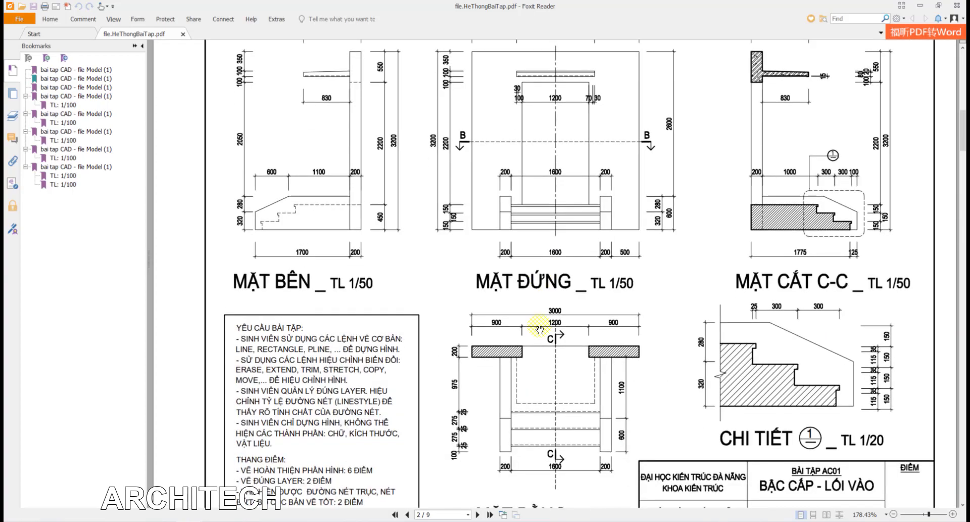
pyautogui.scroll(-1, 535, 327)
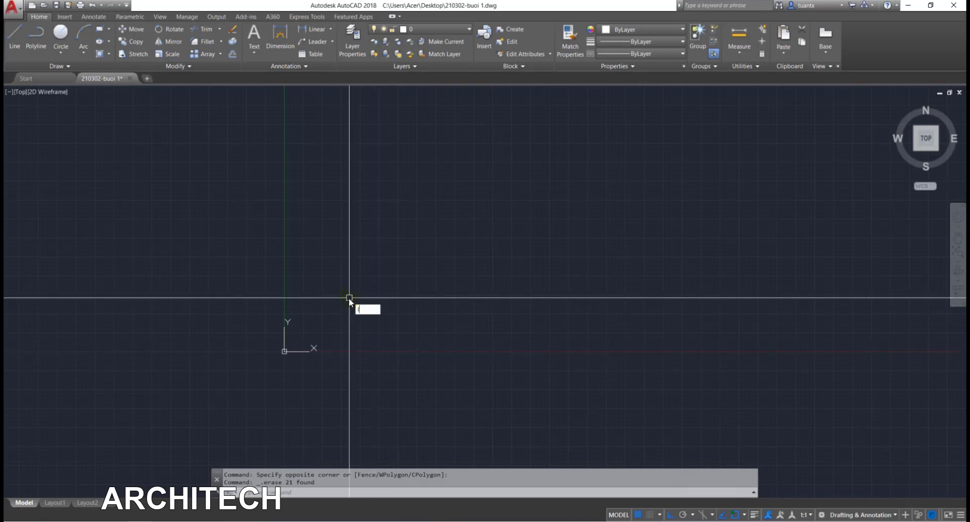
# Draw the left slab as a closed rectangle: 200 up, 900 right, 200 down, 900 left.
pyautogui.press('Return')
pyautogui.click(316, 233)
pyautogui.write('200')
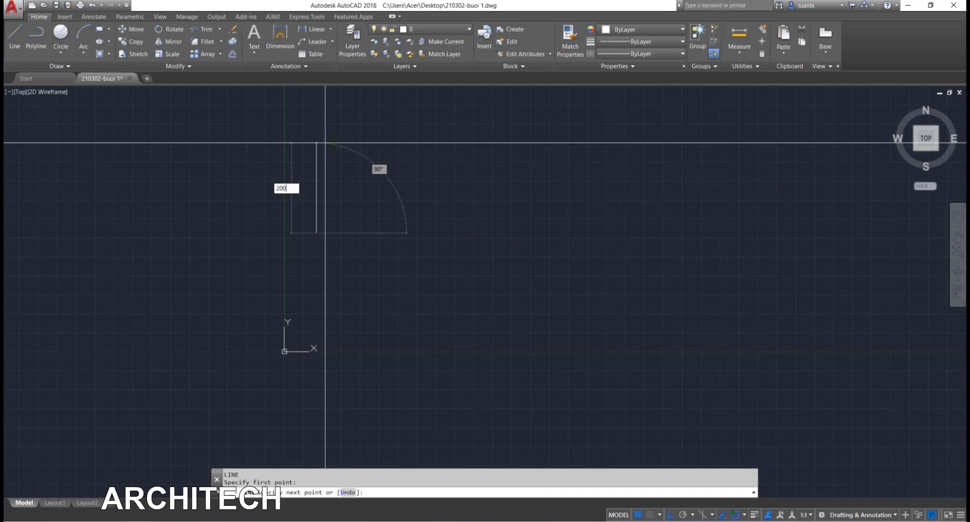
pyautogui.press('Return')
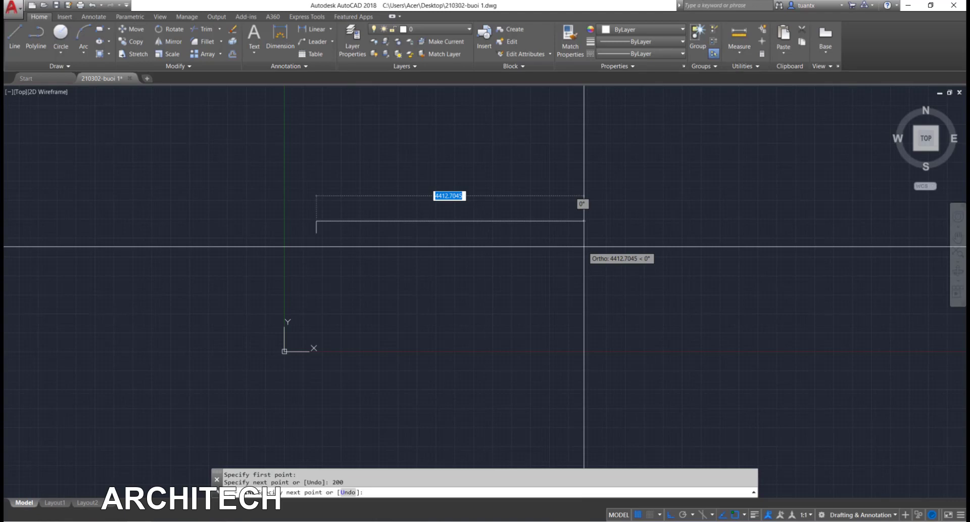
pyautogui.write('900')
pyautogui.press('Return')
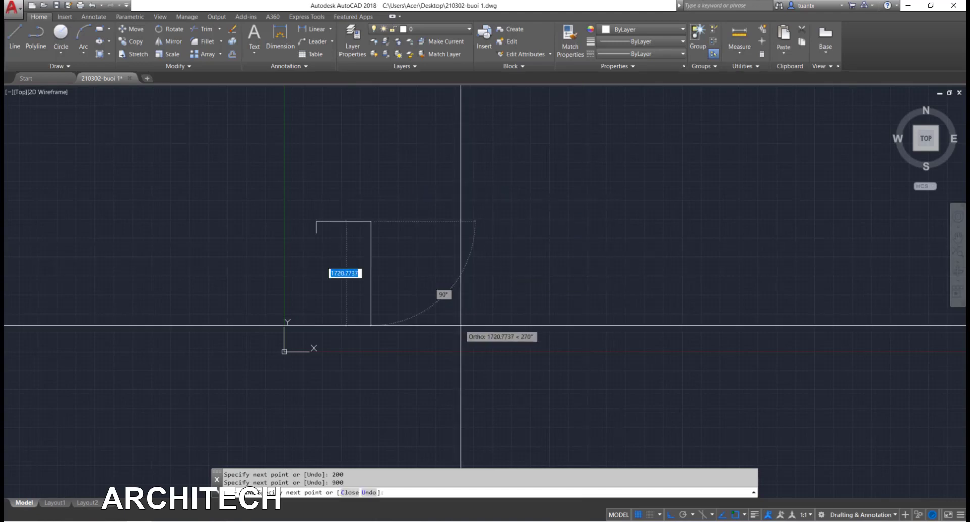
pyautogui.write('200')
pyautogui.press('Return')
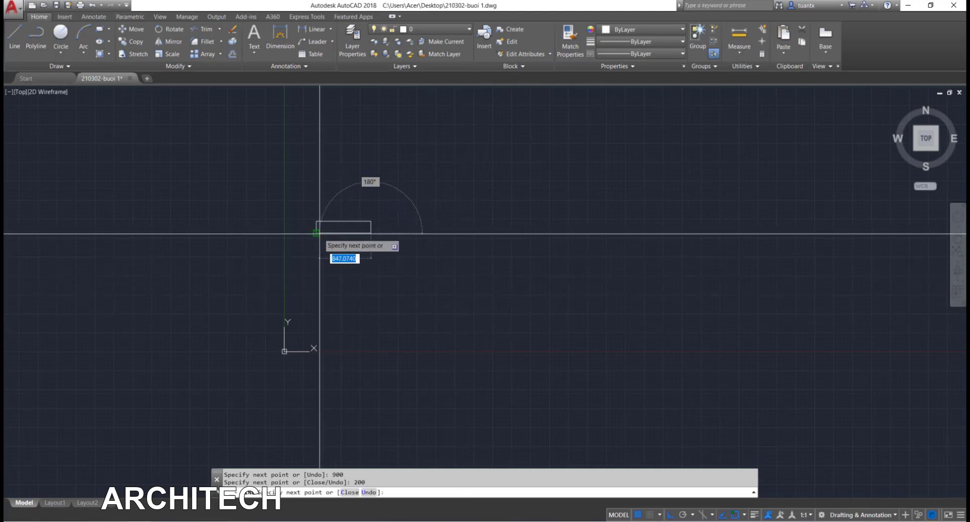
pyautogui.write('900')
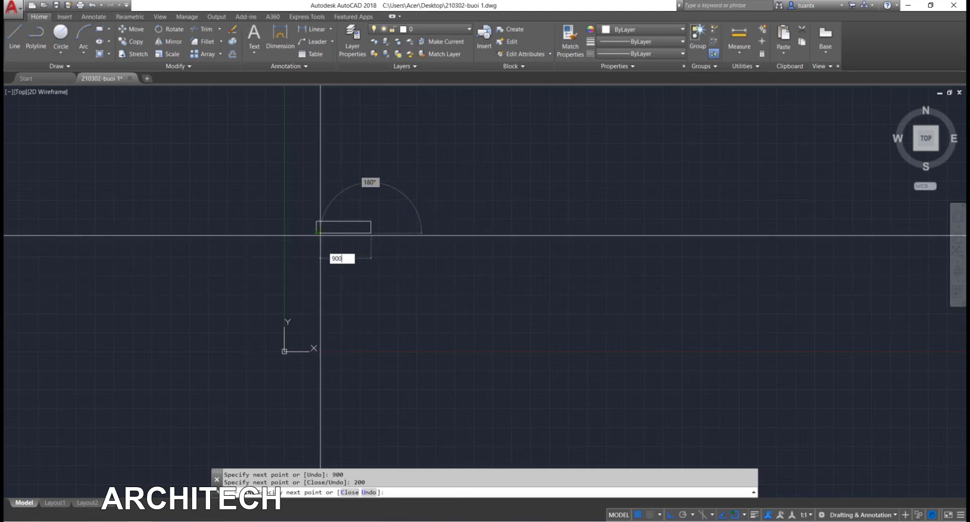
pyautogui.press('Return')
pyautogui.press('Return')
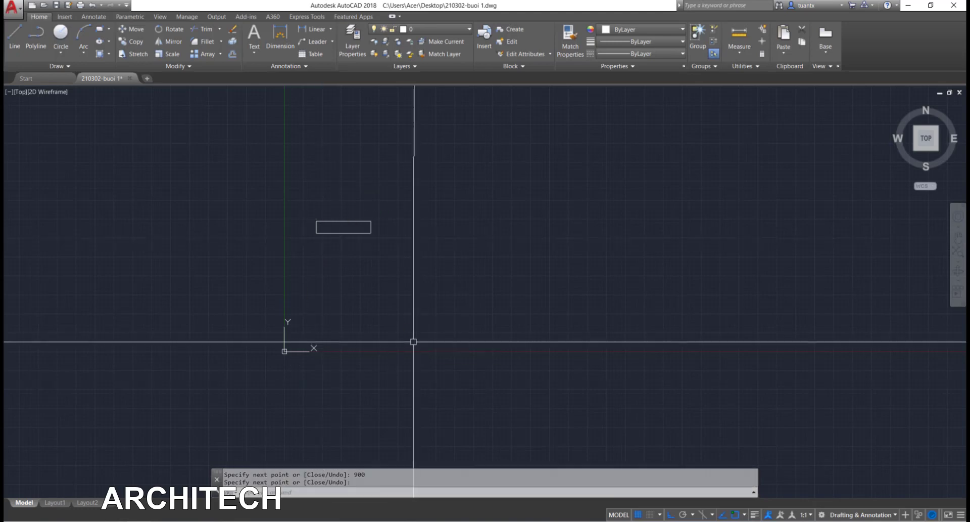
pyautogui.scroll(4, 334, 210)
pyautogui.moveTo(309, 230); pyautogui.dragTo(199, 241, button='middle')
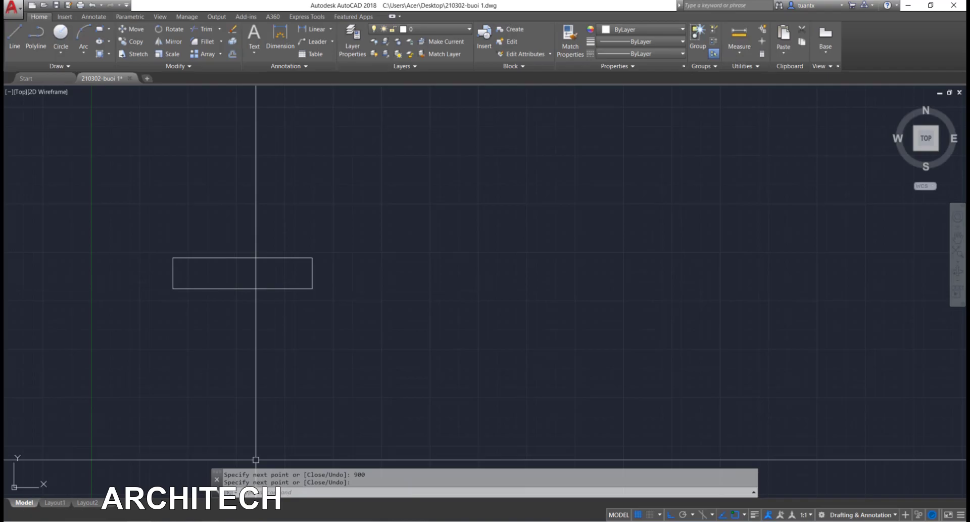
# Check the reference PDF, then start a new line at the slab's top-right corner.
pyautogui.hotkey('alt', 'Tab')
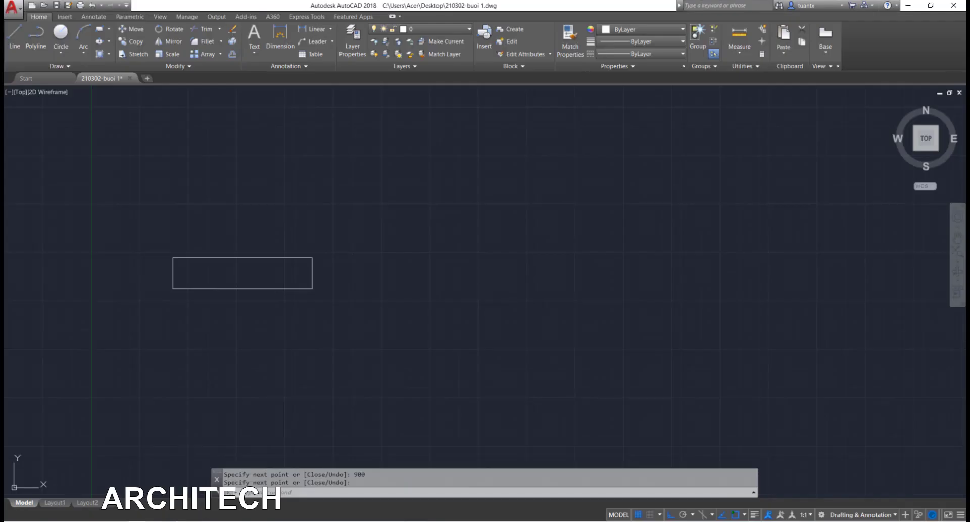
pyautogui.press('Return')
pyautogui.write('l')
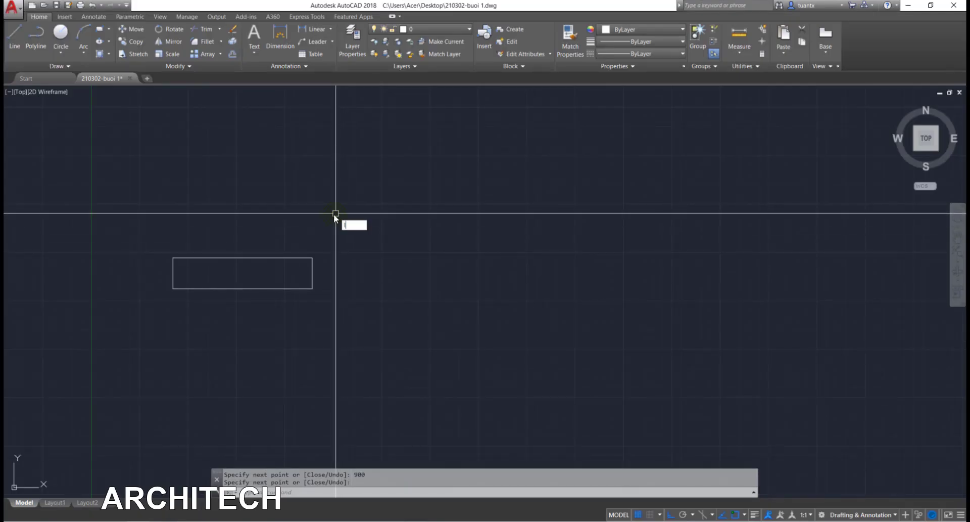
pyautogui.press('Return')
pyautogui.click(312, 257)
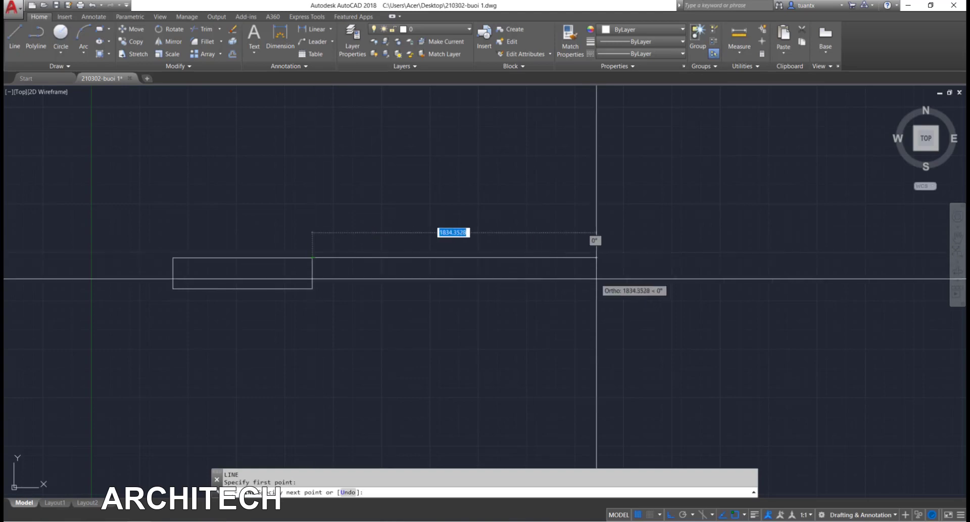
# Draw a 1200 top edge, then the second 900×200 slab, closing it at its top-left corner.
pyautogui.write('1200')
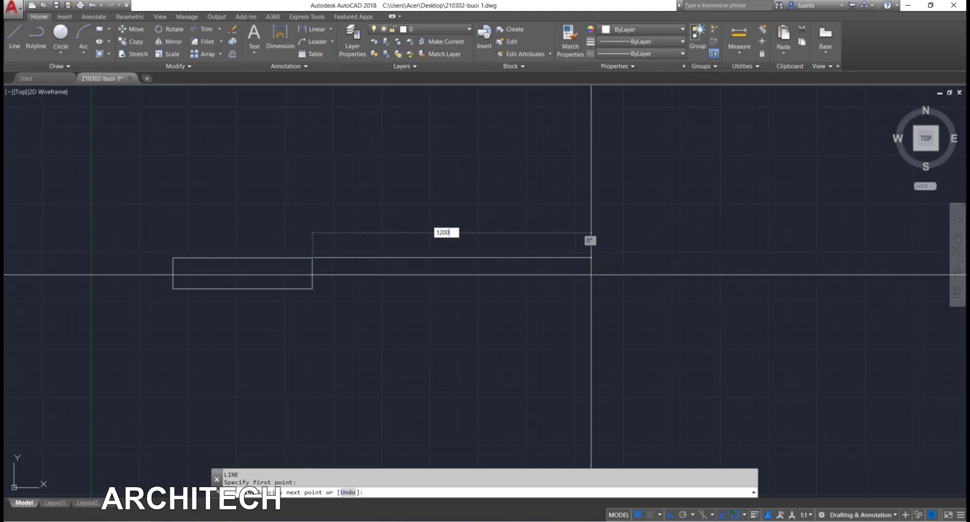
pyautogui.press('Return')
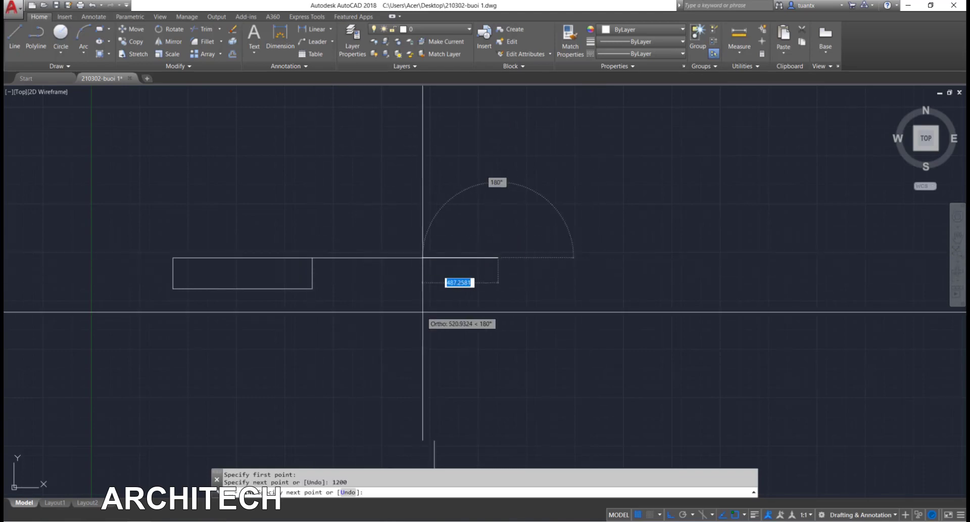
pyautogui.write('200')
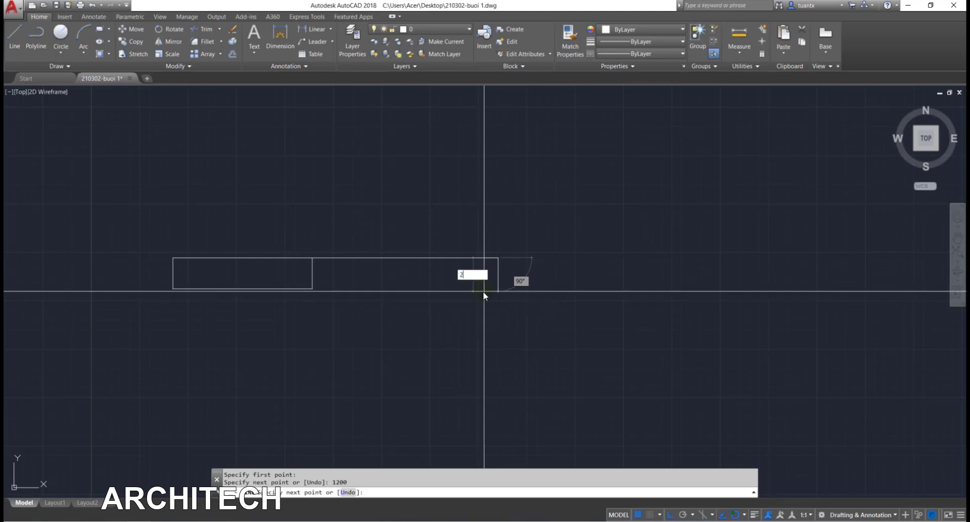
pyautogui.press('Return')
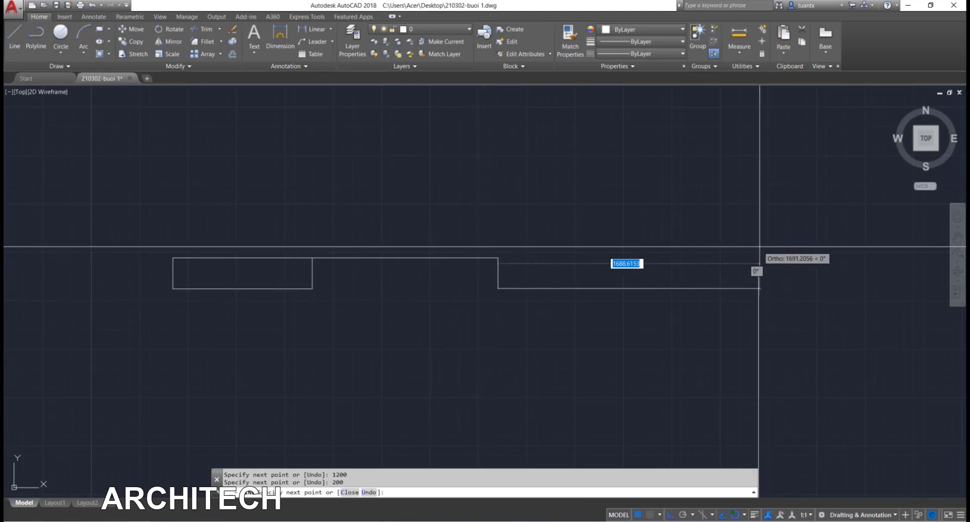
pyautogui.write('900')
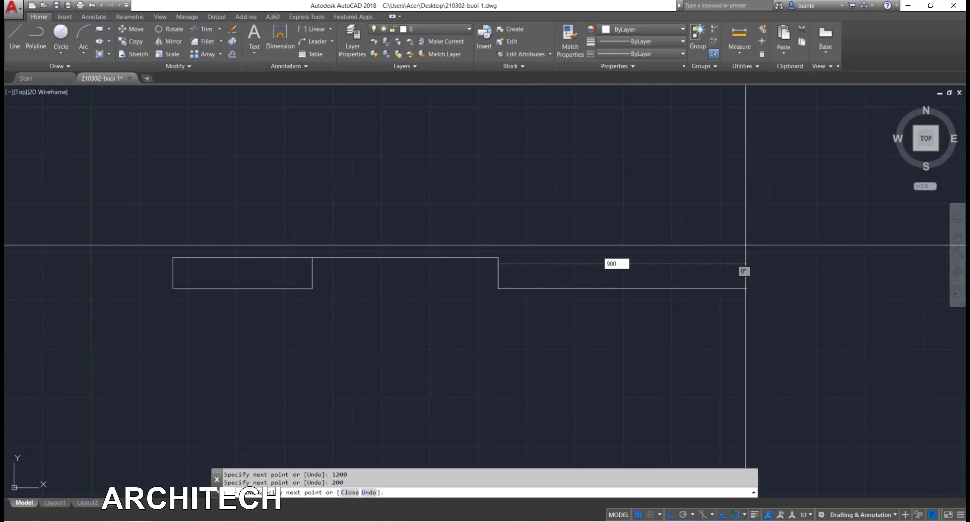
pyautogui.press('Return')
pyautogui.write('20')
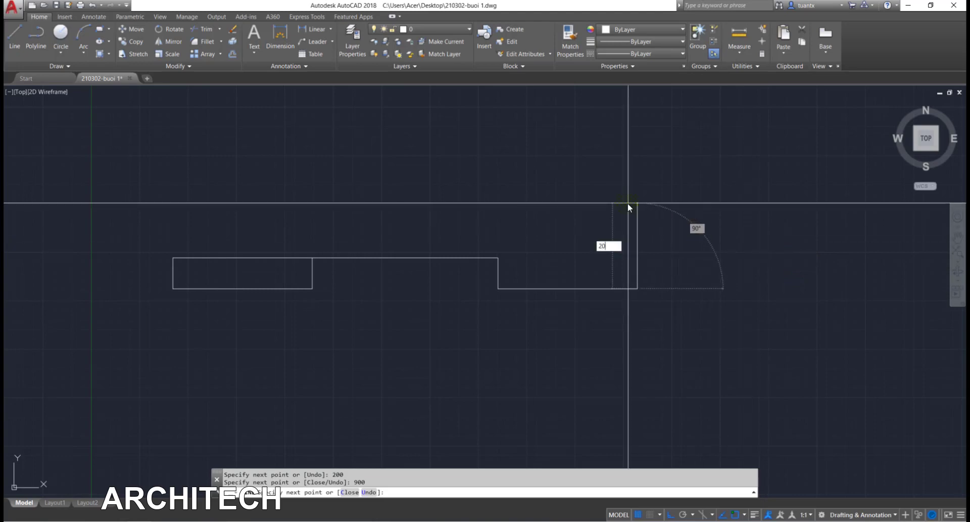
pyautogui.write('0')
pyautogui.press('Return')
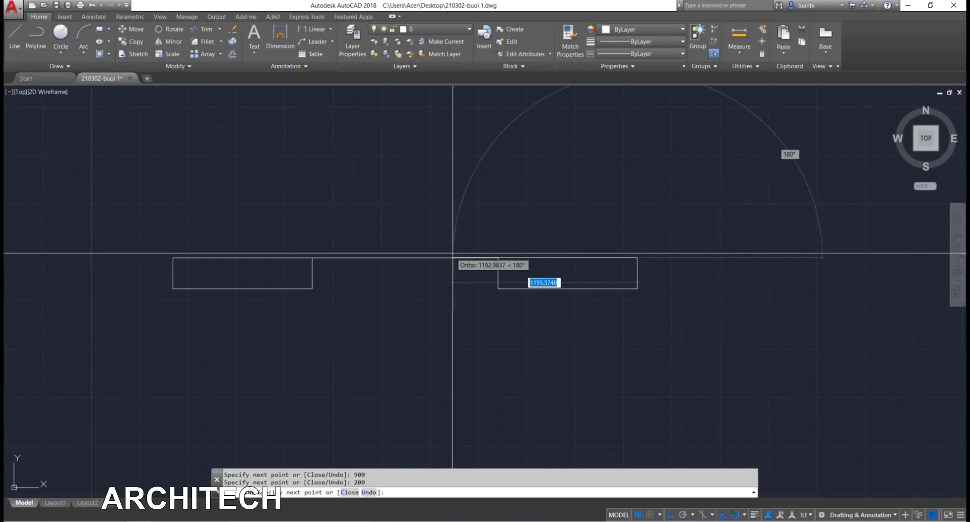
pyautogui.click(498, 258)
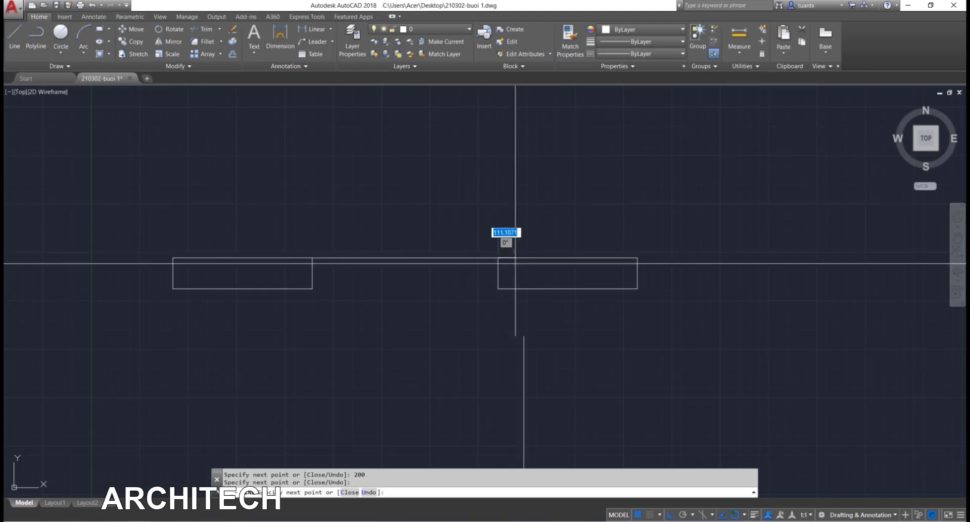
pyautogui.press('Escape')
pyautogui.scroll(-2, 454, 293)
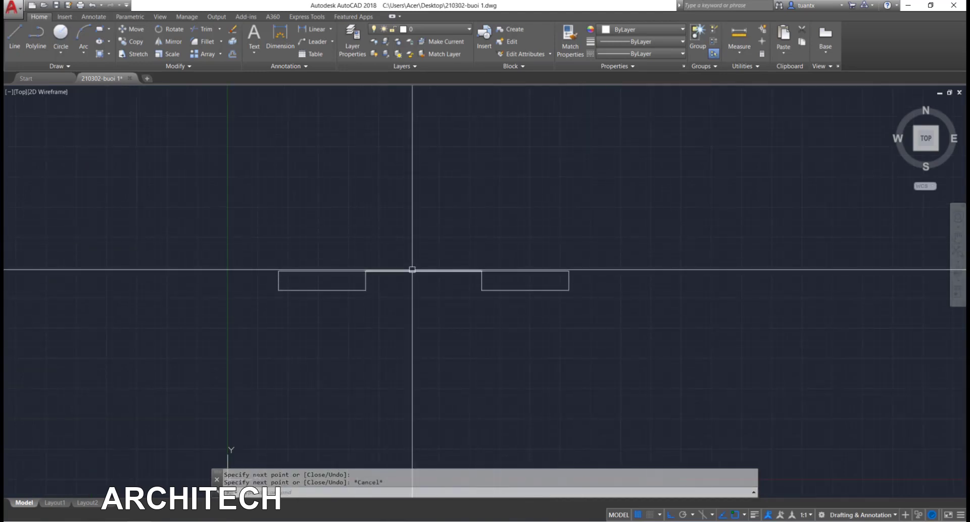
pyautogui.scroll(2, 479, 275)
pyautogui.scroll(2, 452, 256)
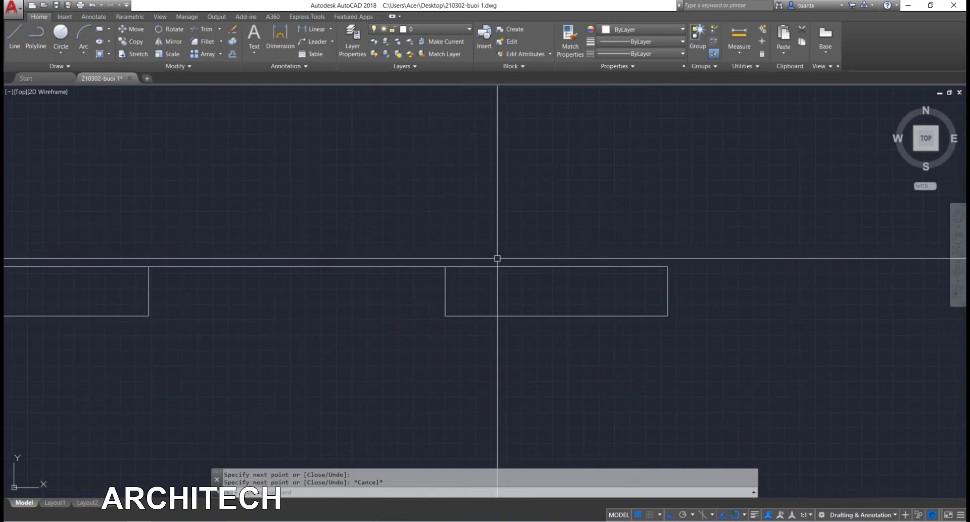
pyautogui.scroll(-2, 326, 255)
pyautogui.moveTo(354, 263); pyautogui.dragTo(395, 267, button='middle')
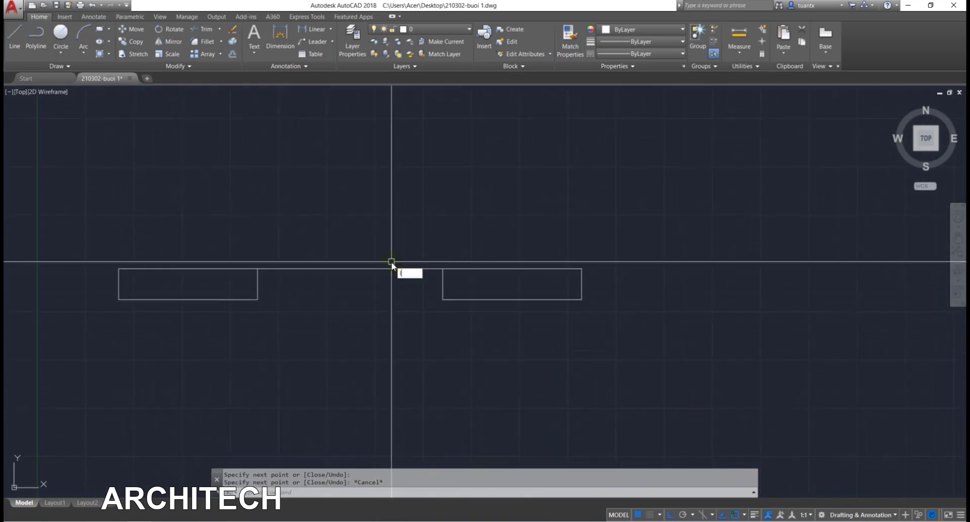
pyautogui.write('l')
pyautogui.press('Return')
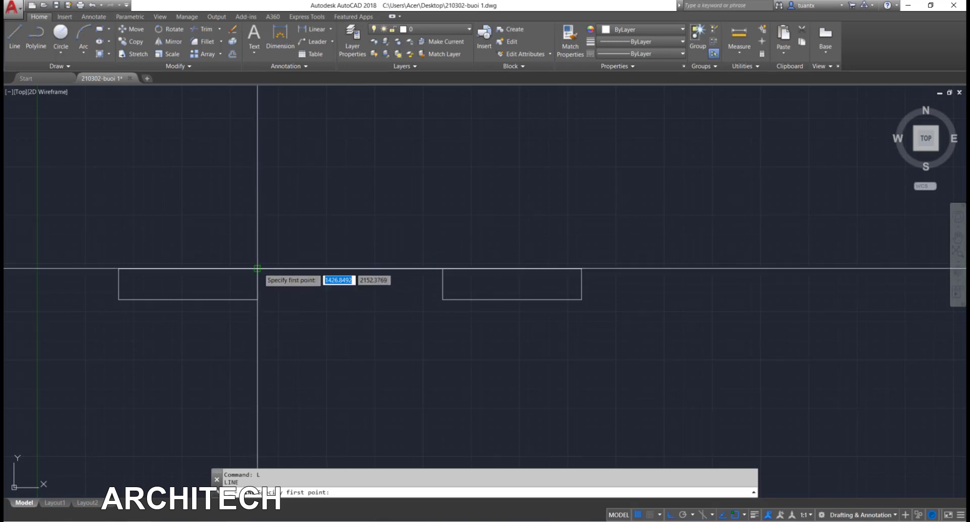
pyautogui.scroll(5, 186, 236)
pyautogui.scroll(-6, 205, 225)
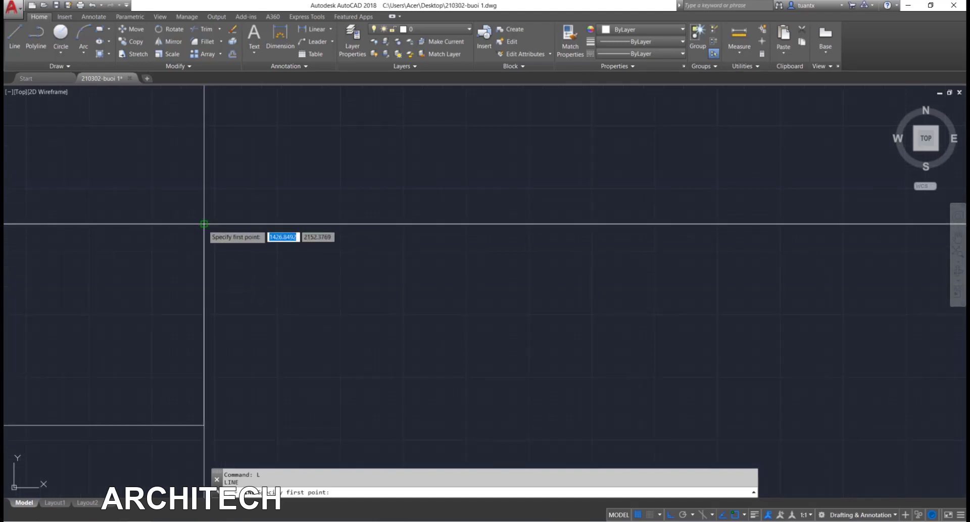
pyautogui.press('Escape')
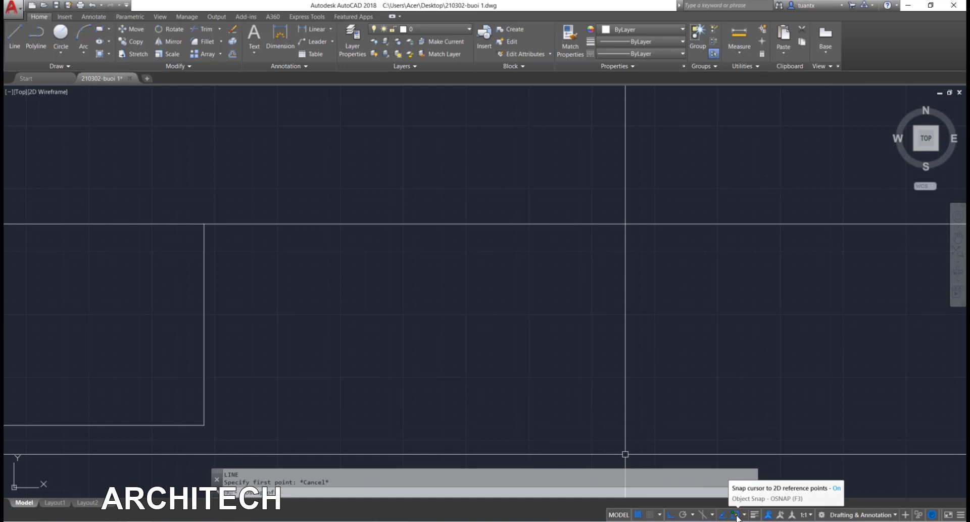
# Turn off Object Snap and Ortho (F8), abandoning a trial line from the intersection.
pyautogui.scroll(-2, 632, 404)
pyautogui.click(735, 514)
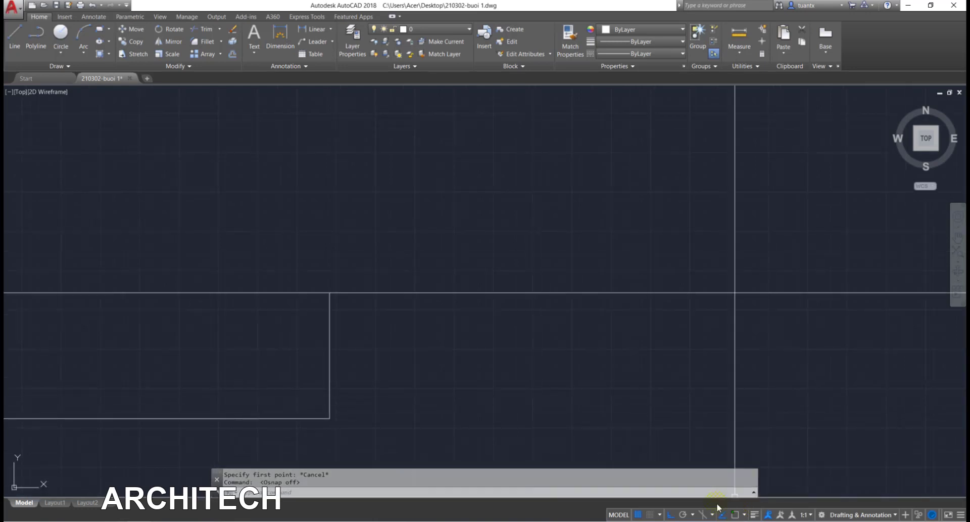
pyautogui.moveTo(411, 390); pyautogui.dragTo(416, 388, button='middle')
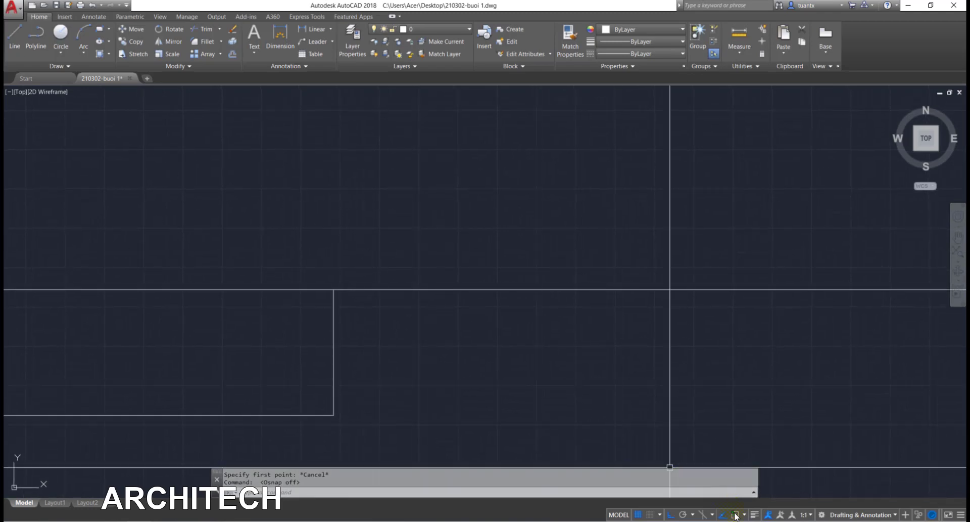
pyautogui.write('l')
pyautogui.press('Return')
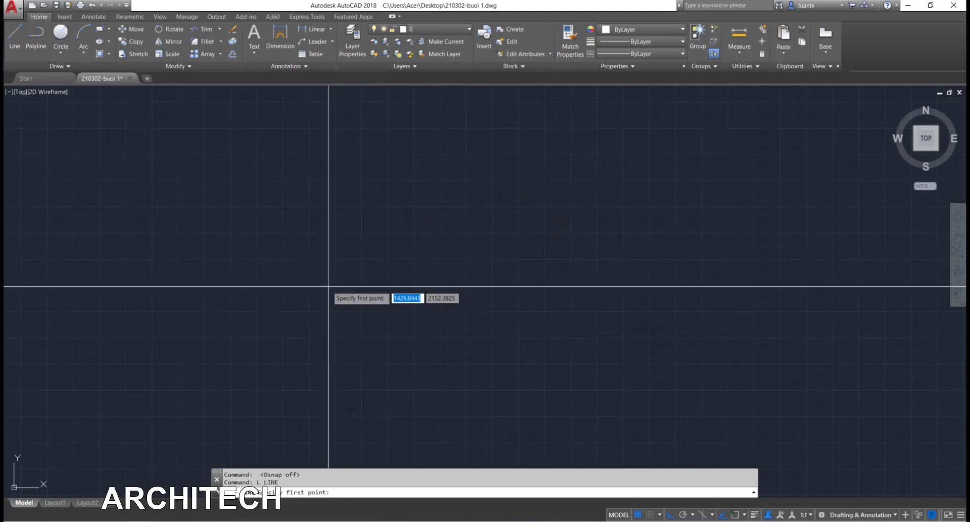
pyautogui.click(328, 286)
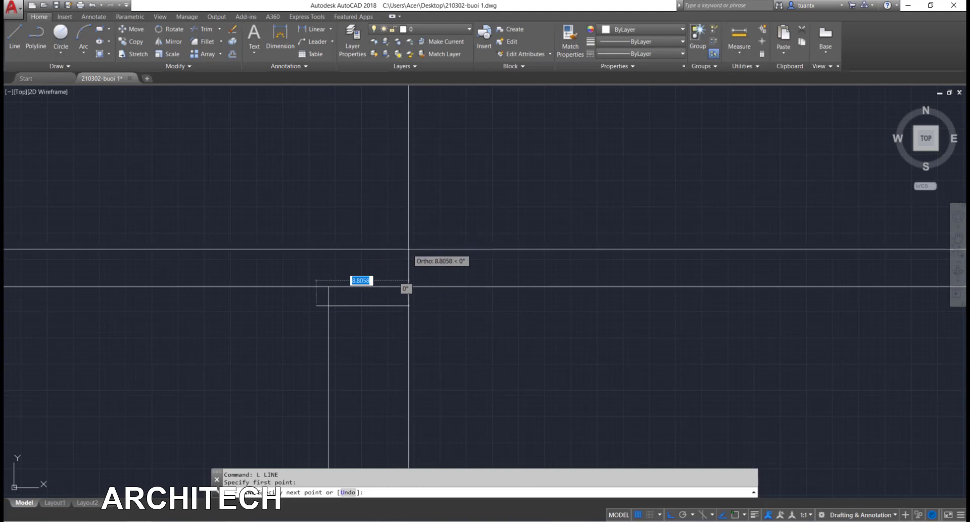
pyautogui.press('F8')
pyautogui.press('Escape')
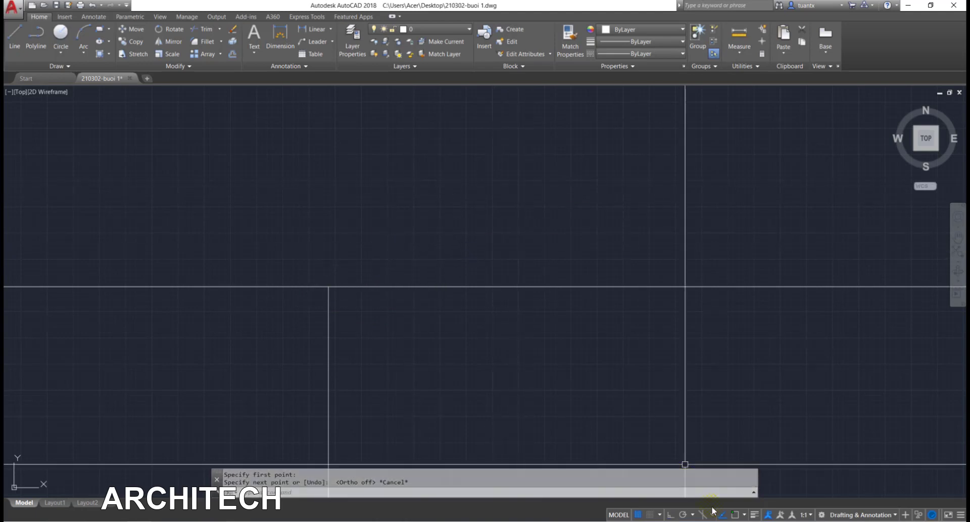
# Re-enable Object Snap, test a line start at the intersection, and show the snap mode list.
pyautogui.click(736, 515)
pyautogui.press('space')
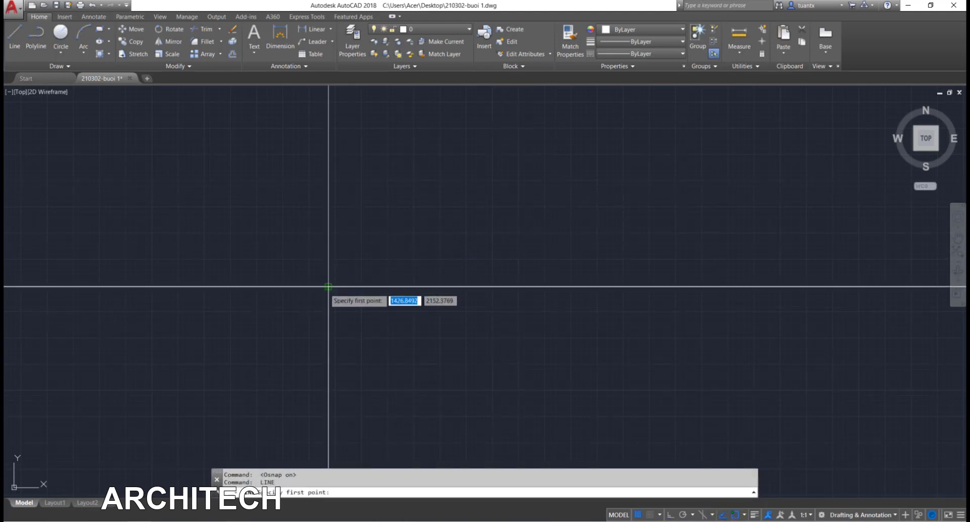
pyautogui.click(327, 286)
pyautogui.press('Escape')
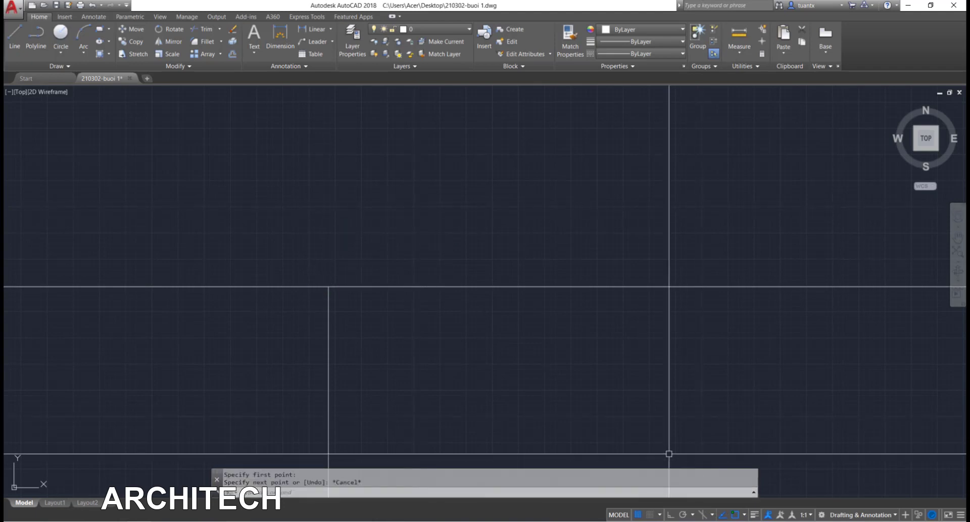
pyautogui.click(745, 514)
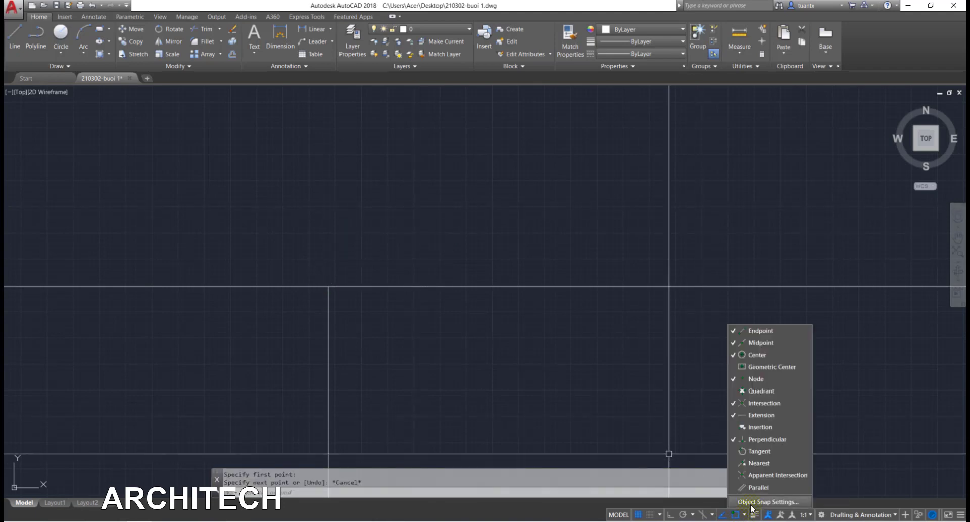
# Review the Object Snap list so Node and Extension are also on, then dismiss it.
pyautogui.click(743, 515)
pyautogui.click(745, 515)
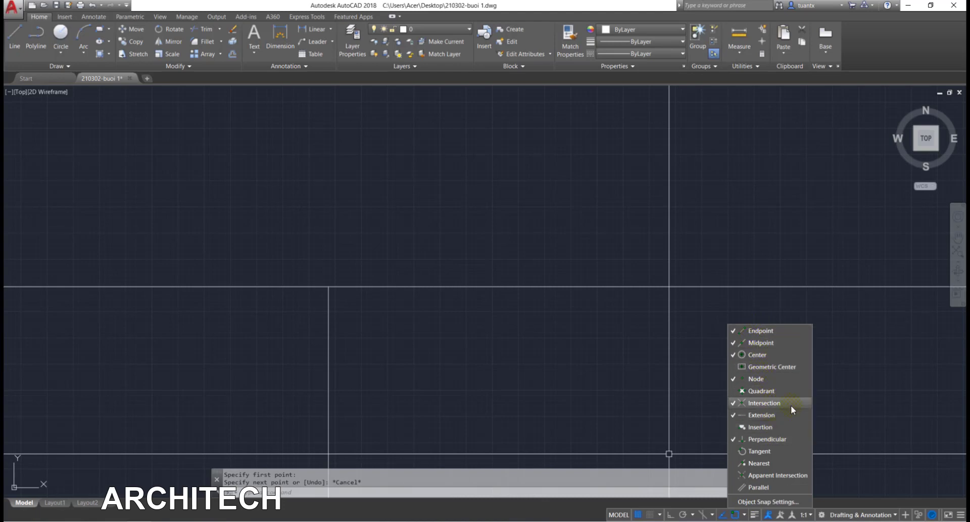
pyautogui.click(745, 515)
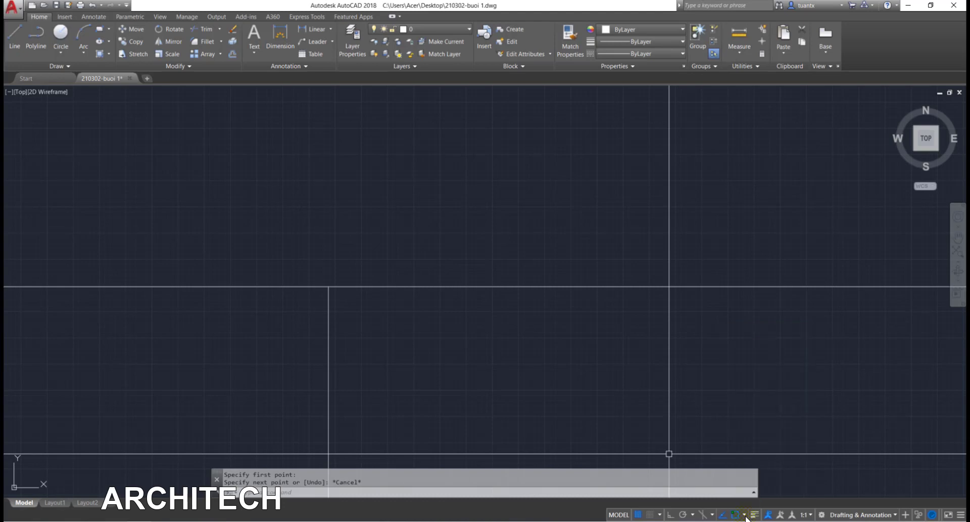
pyautogui.click(745, 517)
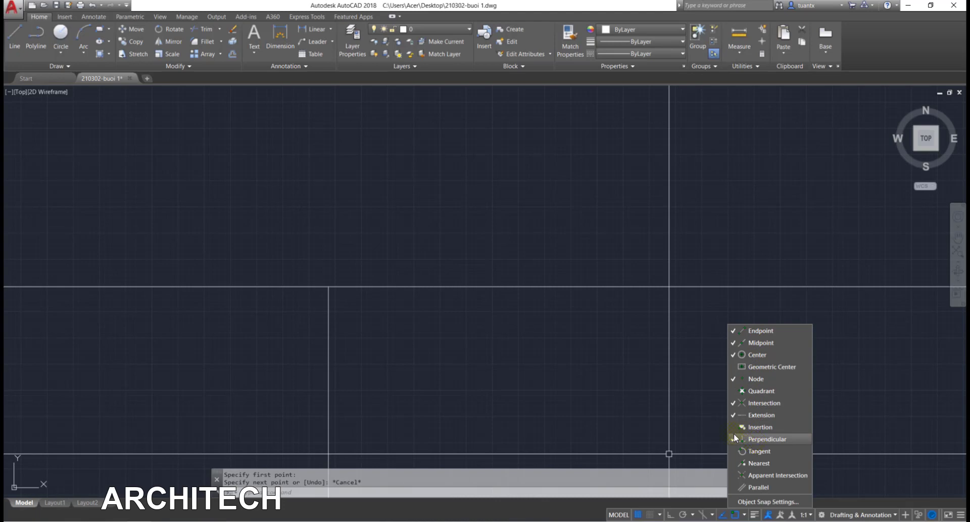
pyautogui.press('Escape')
pyautogui.scroll(-5, 496, 347)
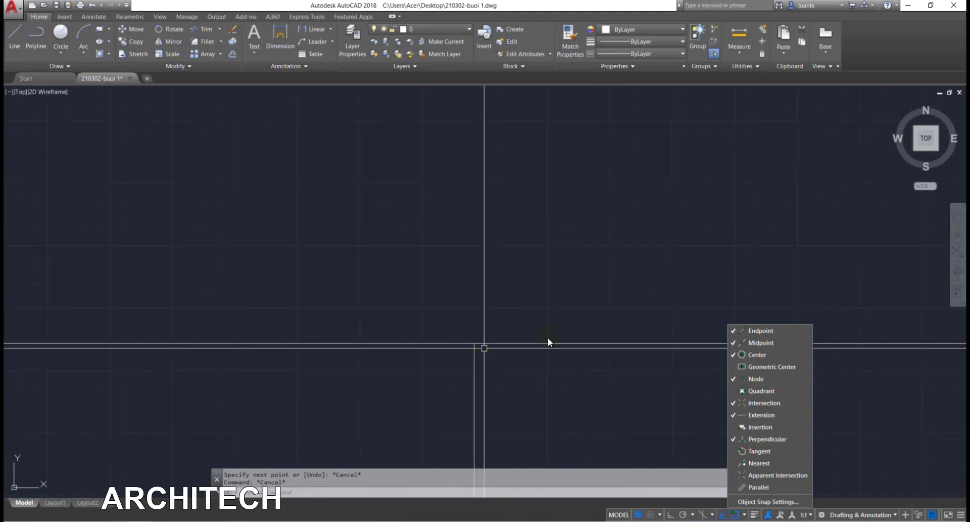
pyautogui.click(702, 487)
pyautogui.scroll(-5, 484, 291)
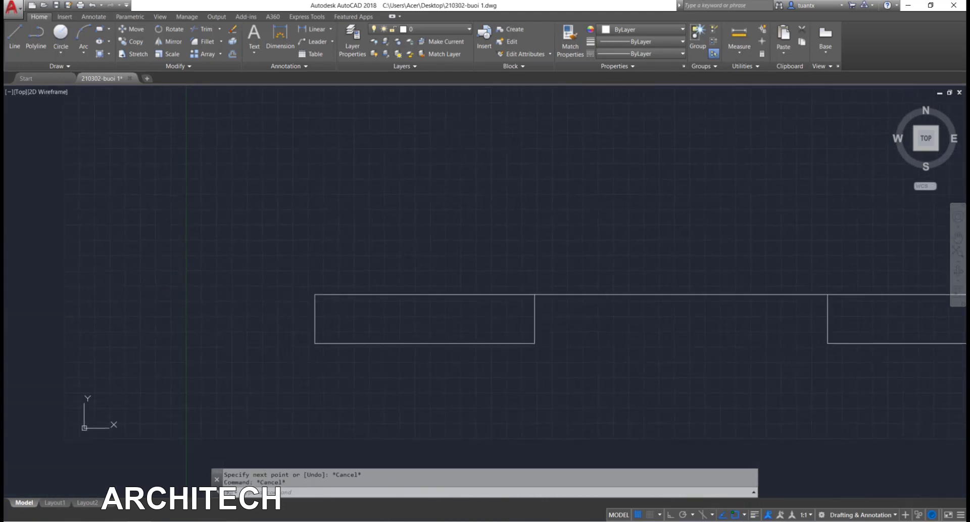
pyautogui.write('L')
pyautogui.press('Return')
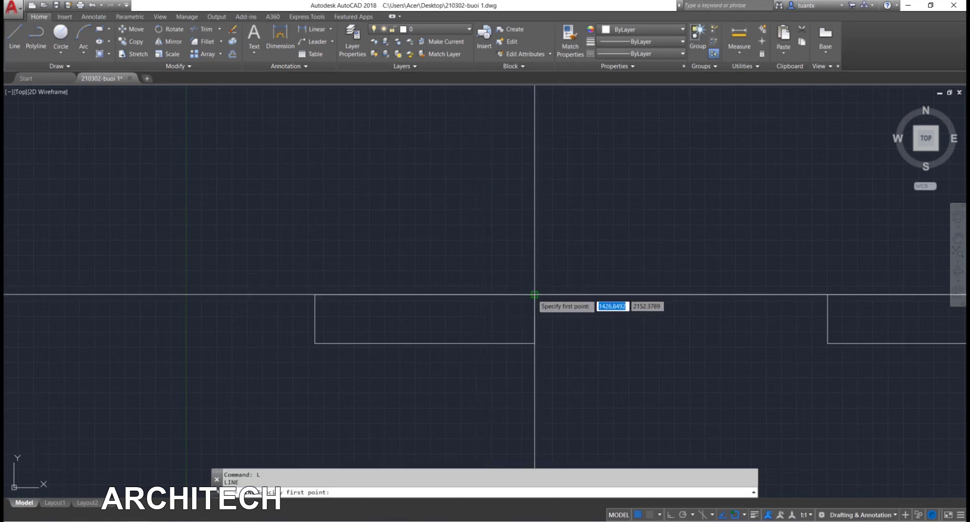
pyautogui.scroll(2, 523, 298)
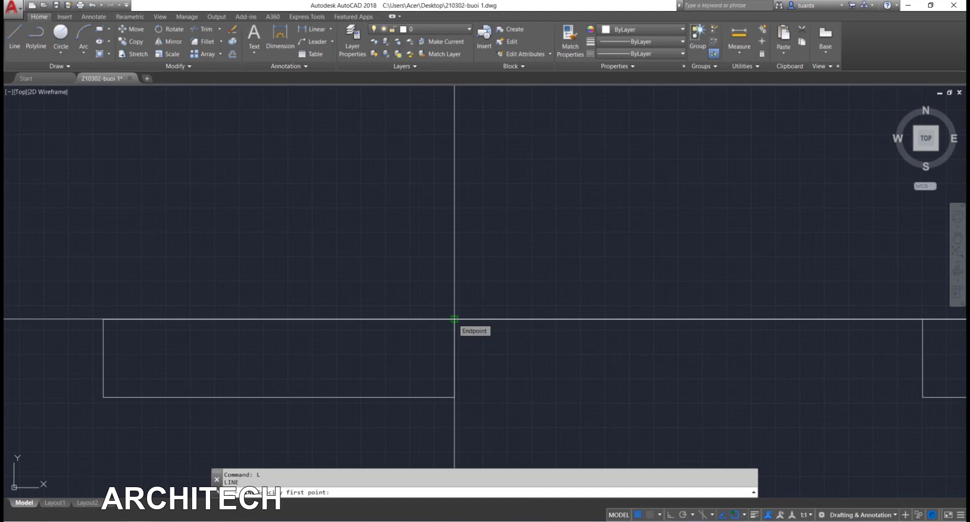
pyautogui.moveTo(454, 319); pyautogui.dragTo(353, 315, button='middle')
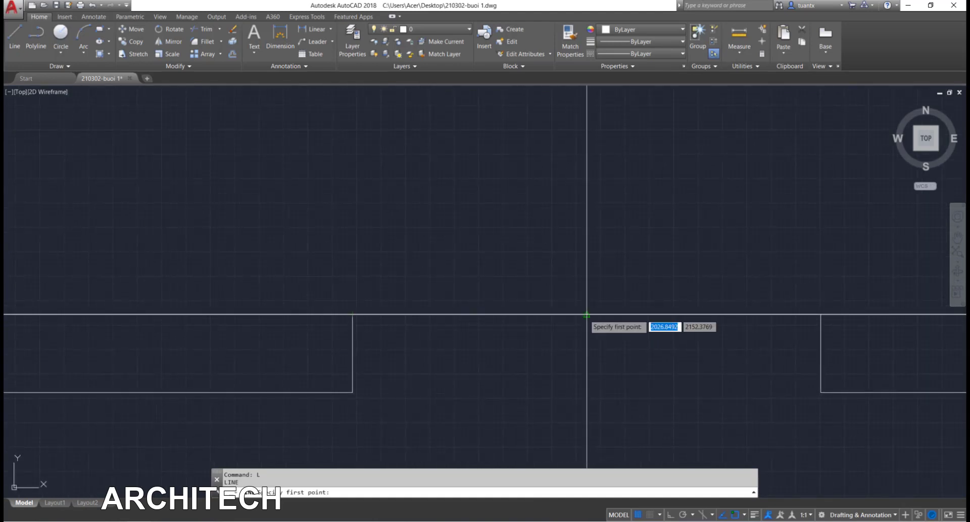
pyautogui.scroll(3, 586, 315)
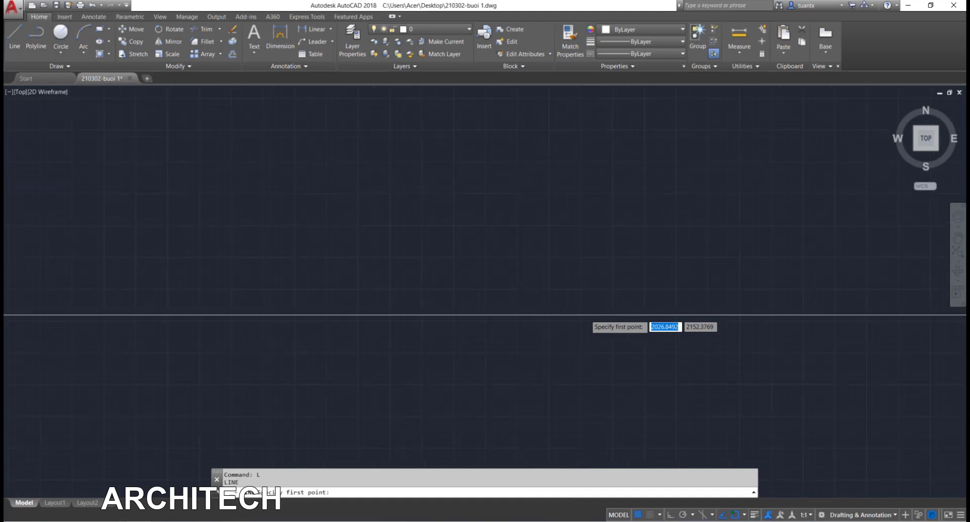
pyautogui.scroll(-2, 586, 315)
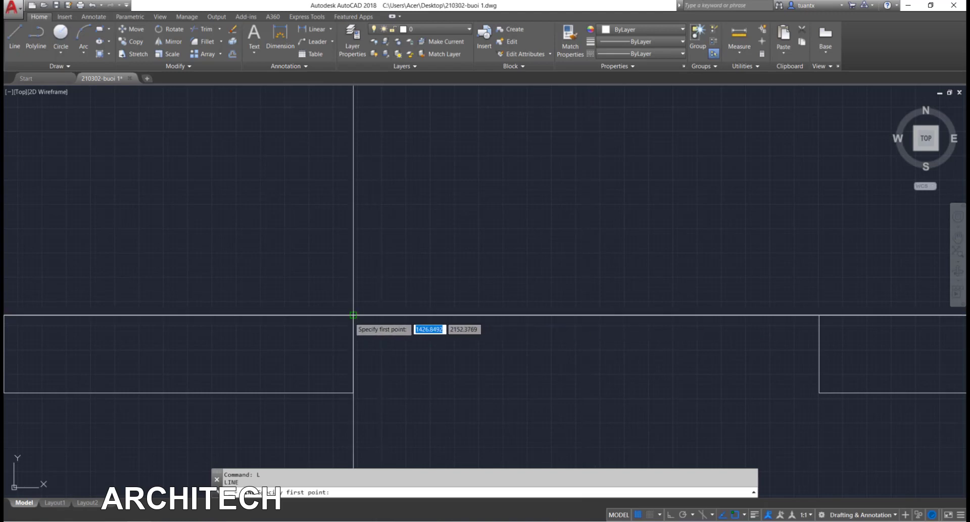
pyautogui.moveTo(353, 314); pyautogui.dragTo(458, 327, button='middle')
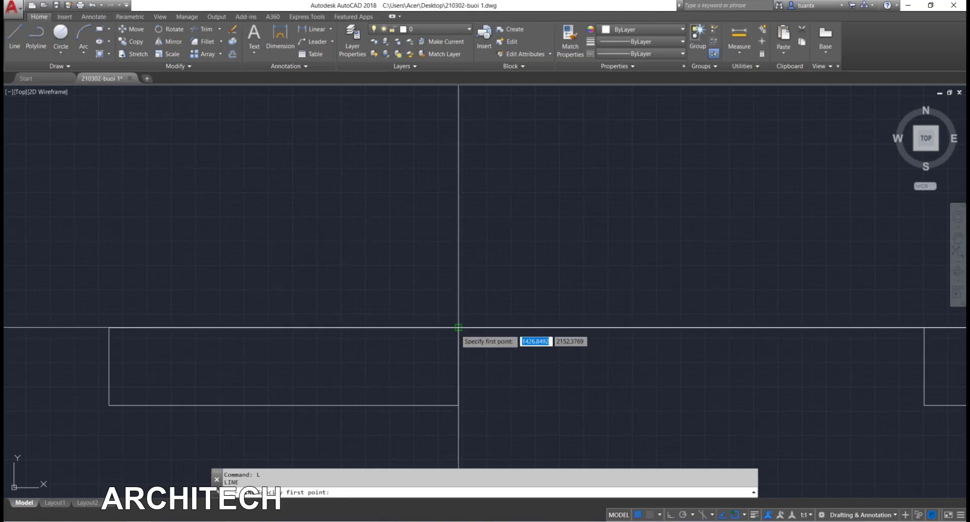
pyautogui.scroll(-4, 459, 336)
pyautogui.moveTo(497, 278); pyautogui.dragTo(441, 292, button='middle')
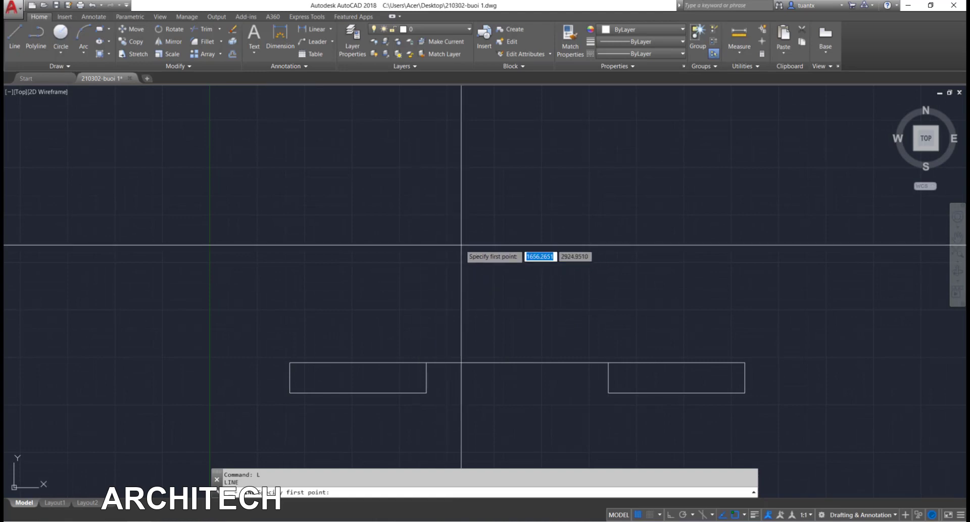
pyautogui.click(462, 245)
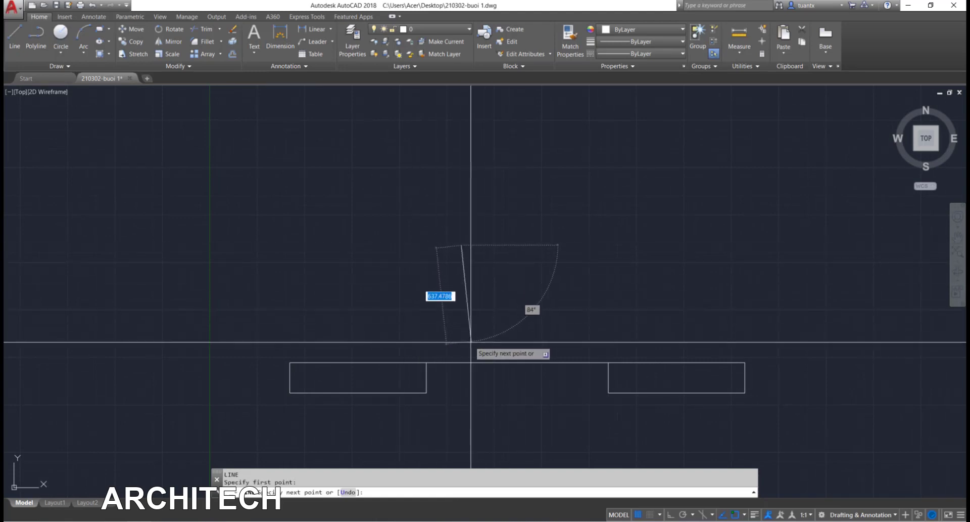
pyautogui.scroll(4, 461, 354)
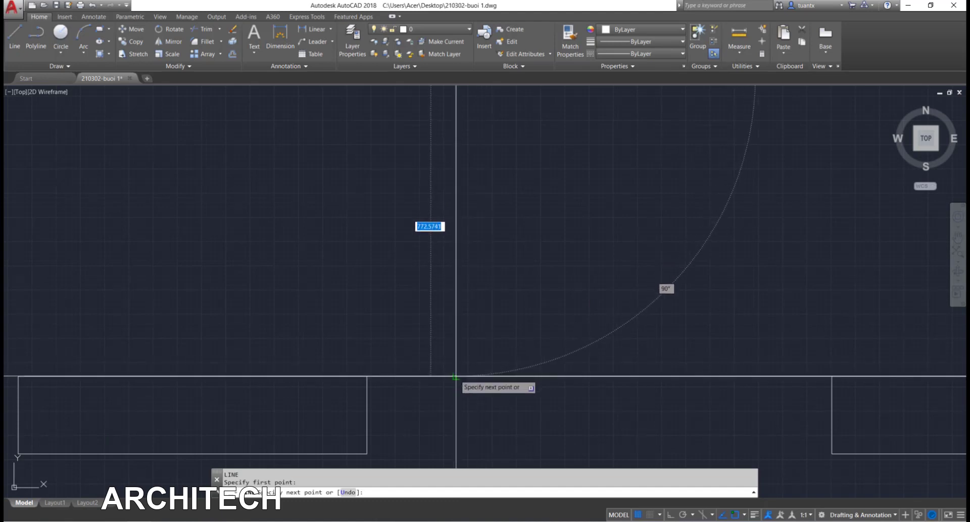
pyautogui.scroll(3, 455, 376)
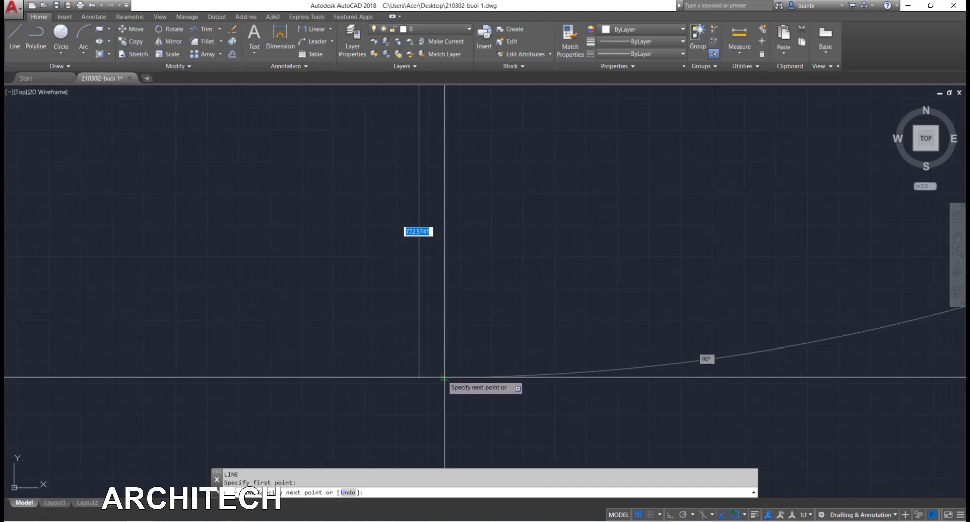
pyautogui.scroll(-2, 444, 376)
pyautogui.scroll(-2, 470, 379)
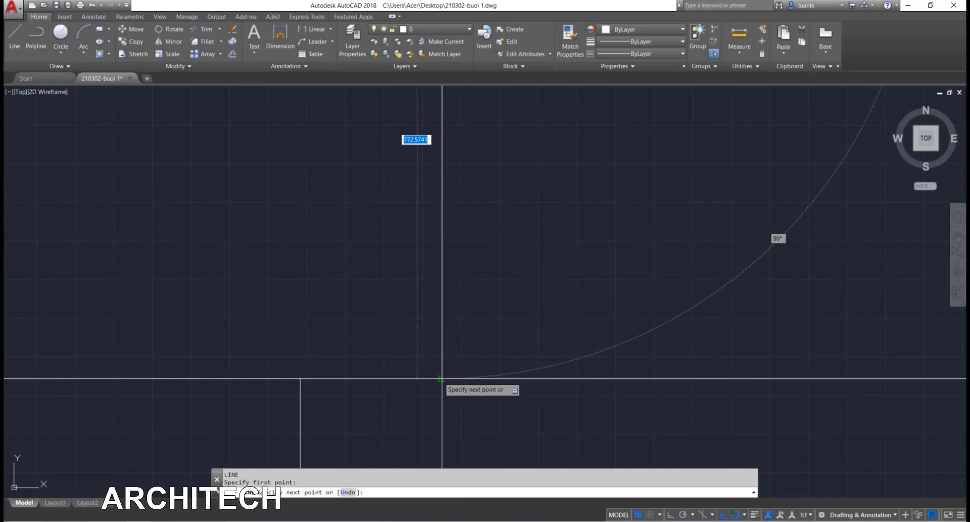
pyautogui.scroll(3, 441, 379)
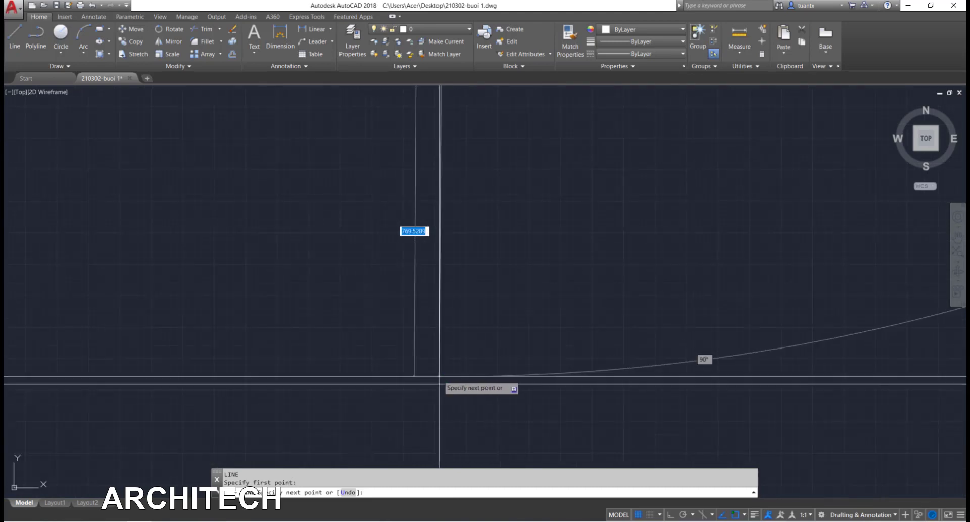
pyautogui.moveTo(442, 380); pyautogui.dragTo(451, 384, button='middle')
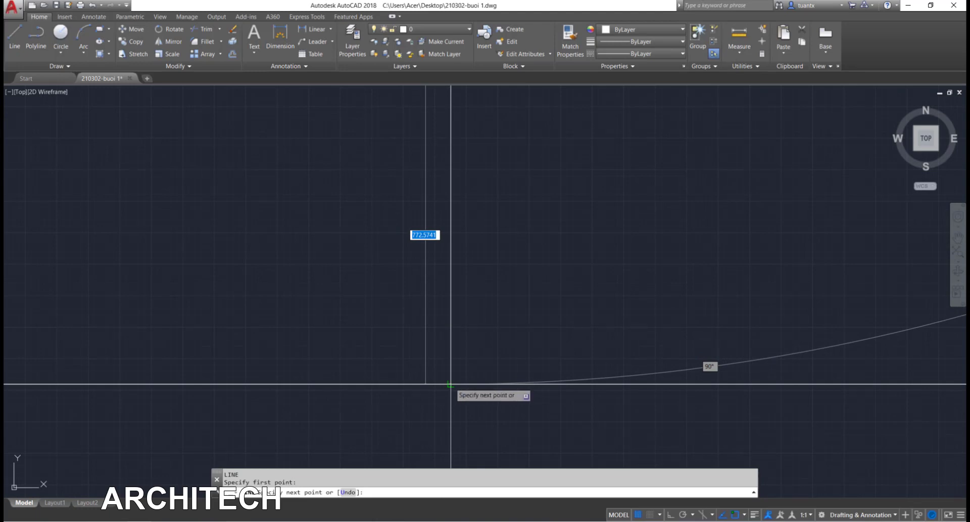
pyautogui.press('Escape')
pyautogui.scroll(-2, 418, 317)
pyautogui.scroll(-2, 418, 317)
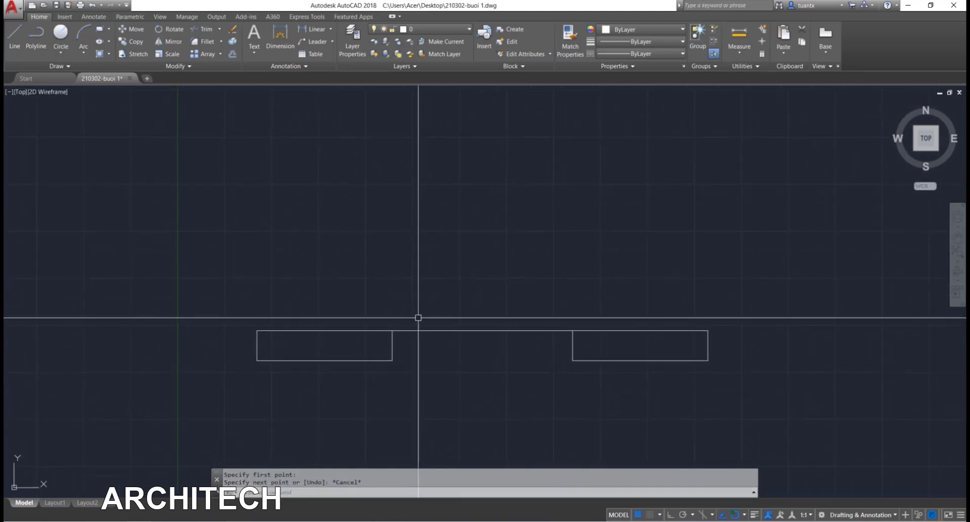
pyautogui.click(745, 515)
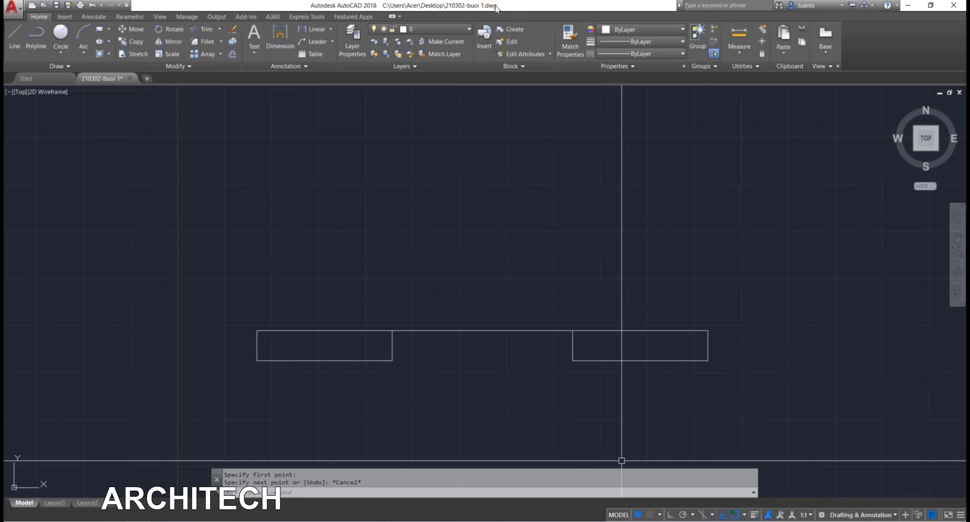
pyautogui.press('Escape')
pyautogui.write('OS')
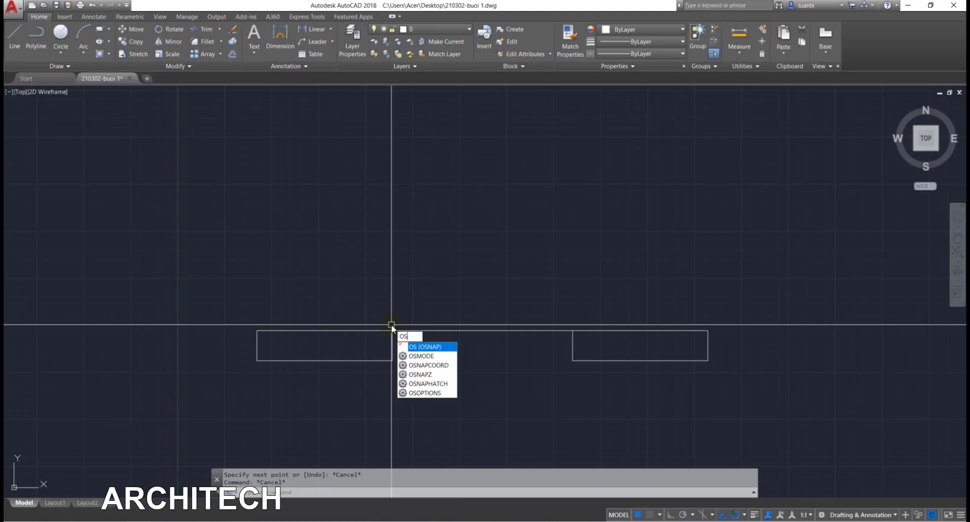
# Confirm Drafting Settings with Endpoint, Midpoint, Center, Node, Intersection, Extension and Perpendicular snaps on.
pyautogui.press('Return')
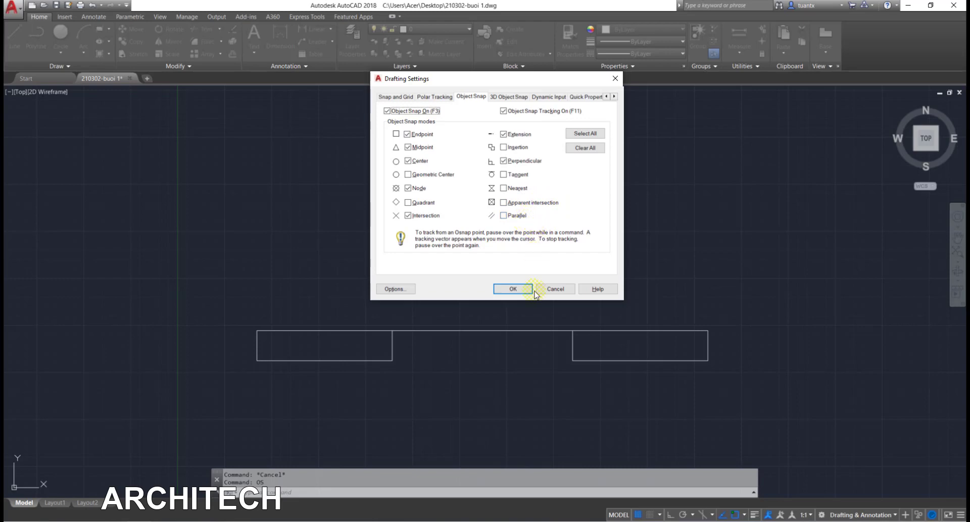
pyautogui.click(515, 289)
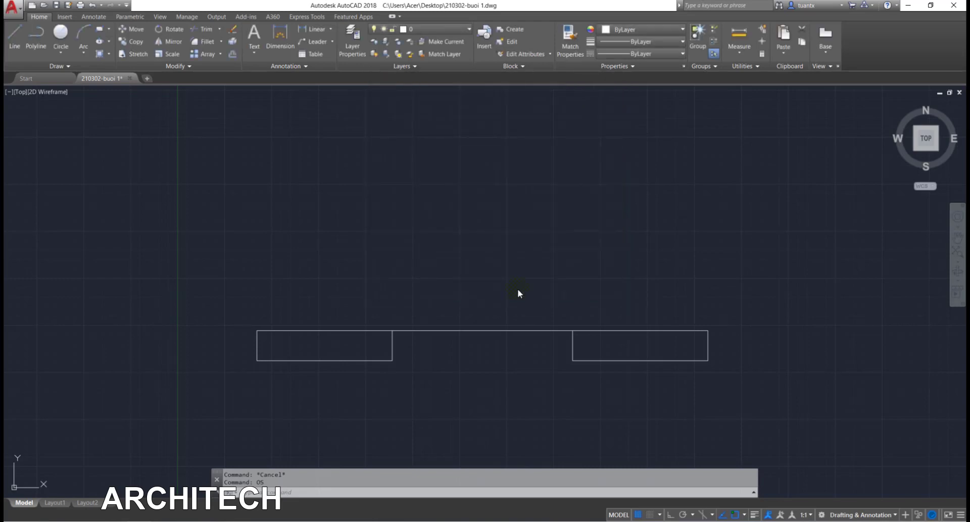
pyautogui.scroll(-2, 518, 293)
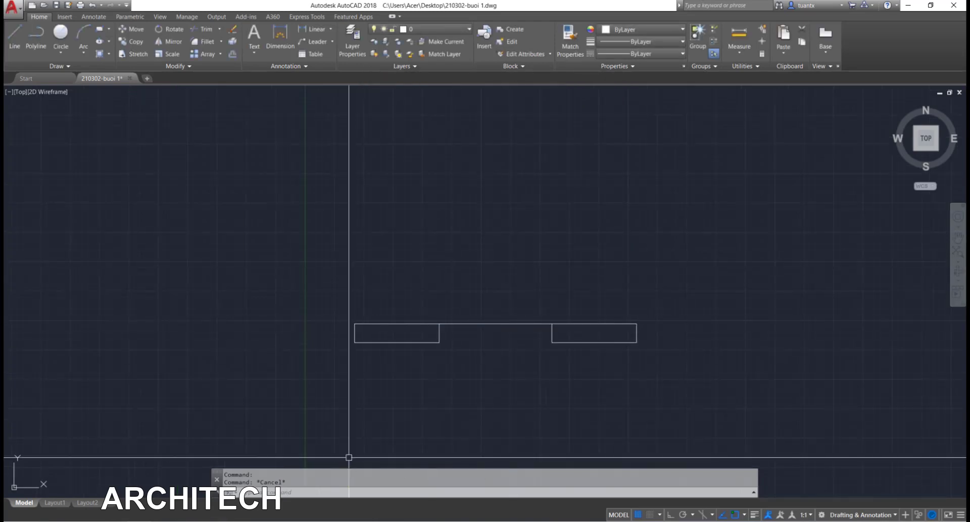
# Zoom into the PDF's MẶT BẰNG plan to read the 975, 1100, 600 and 1600 dimensions.
pyautogui.hotkey('alt', 'Tab')
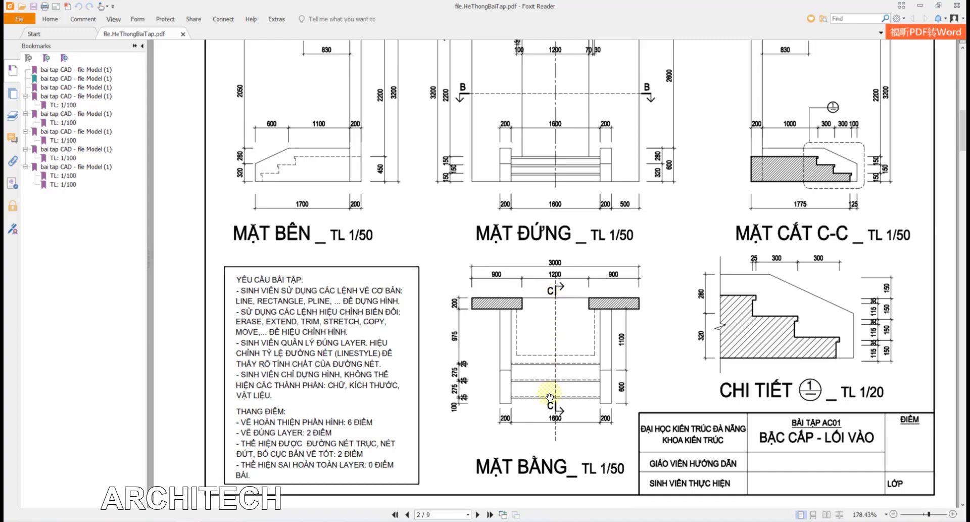
pyautogui.keyDown('ctrl'); pyautogui.scroll(2, 555, 403); pyautogui.keyUp('ctrl')
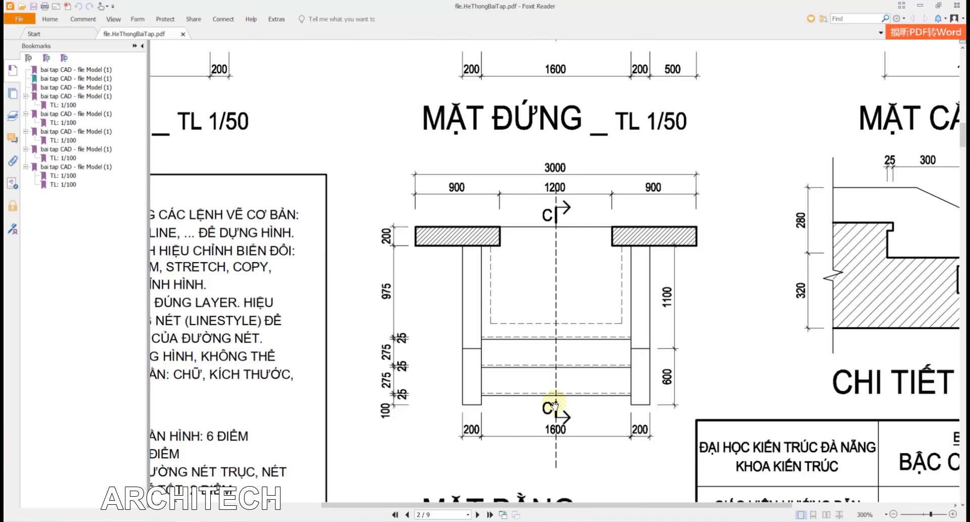
pyautogui.keyDown('ctrl'); pyautogui.scroll(2, 554, 403); pyautogui.keyUp('ctrl')
pyautogui.keyDown('ctrl'); pyautogui.scroll(-2, 556, 401); pyautogui.keyUp('ctrl')
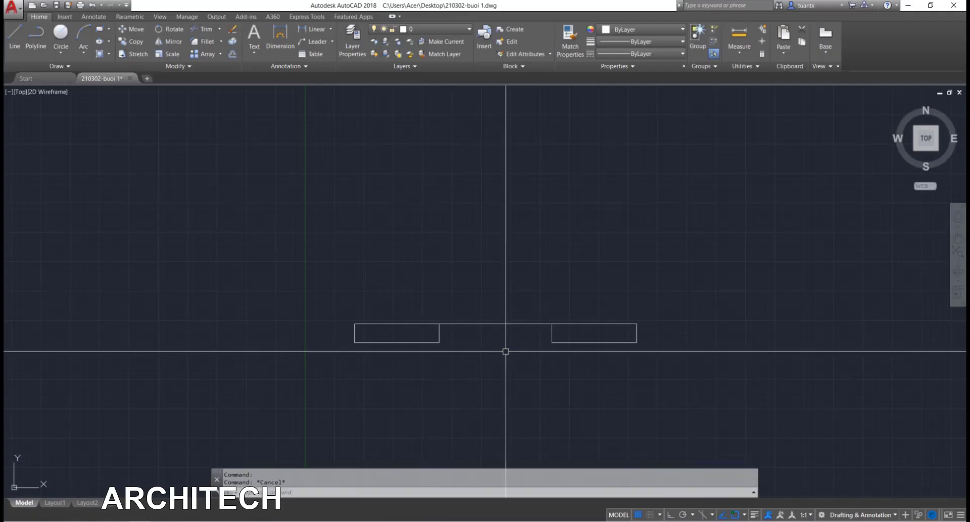
# Draw the 1800-long vertical centre line down from the slab gap's midpoint.
pyautogui.write('l')
pyautogui.press('Return')
pyautogui.click(493, 323)
pyautogui.moveTo(485, 357); pyautogui.dragTo(495, 246, button='middle')
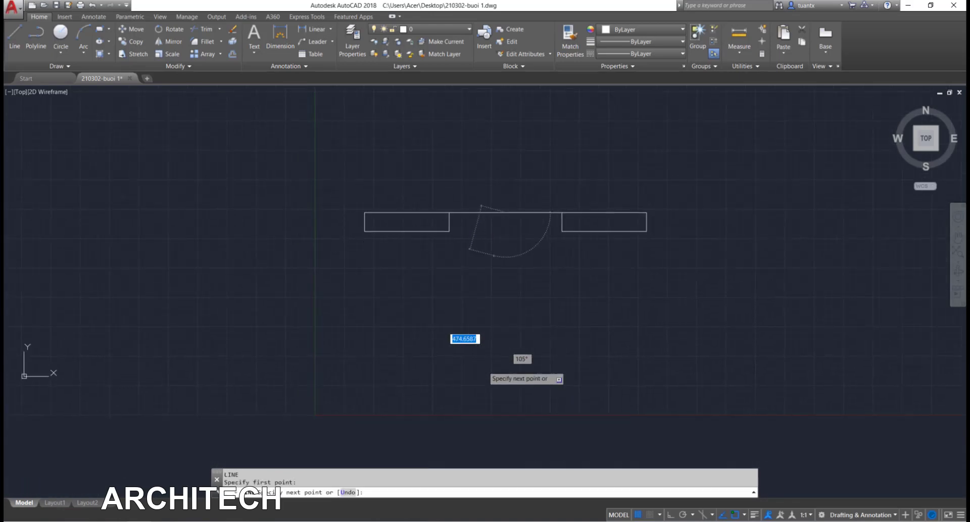
pyautogui.press('F8')
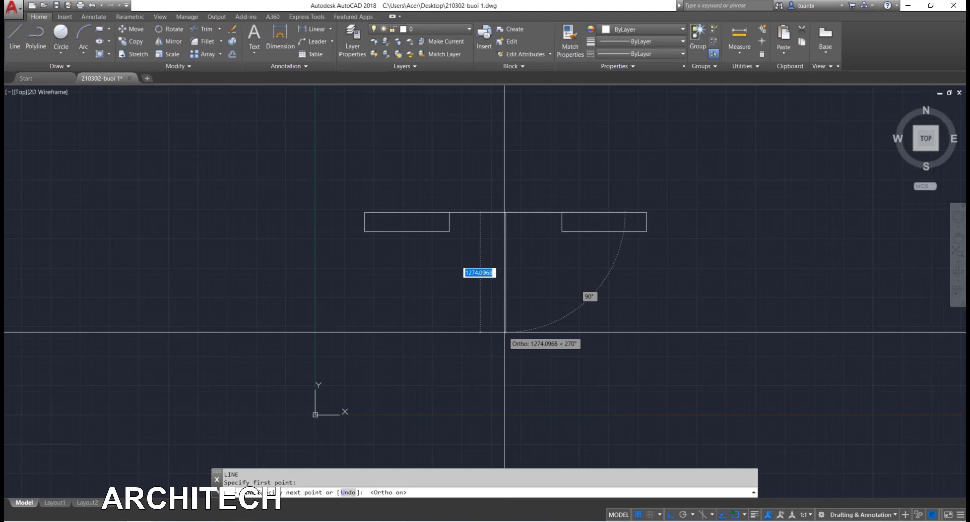
pyautogui.write('1800')
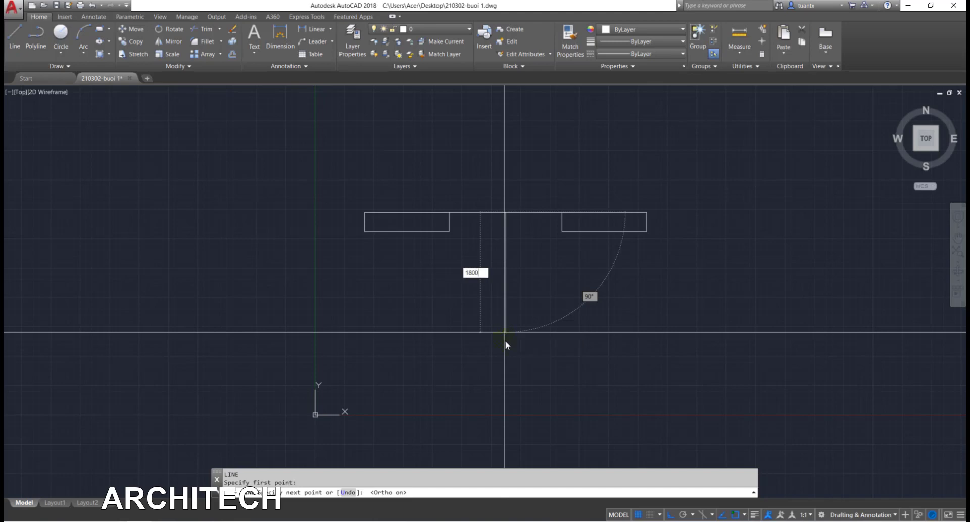
pyautogui.press('Return')
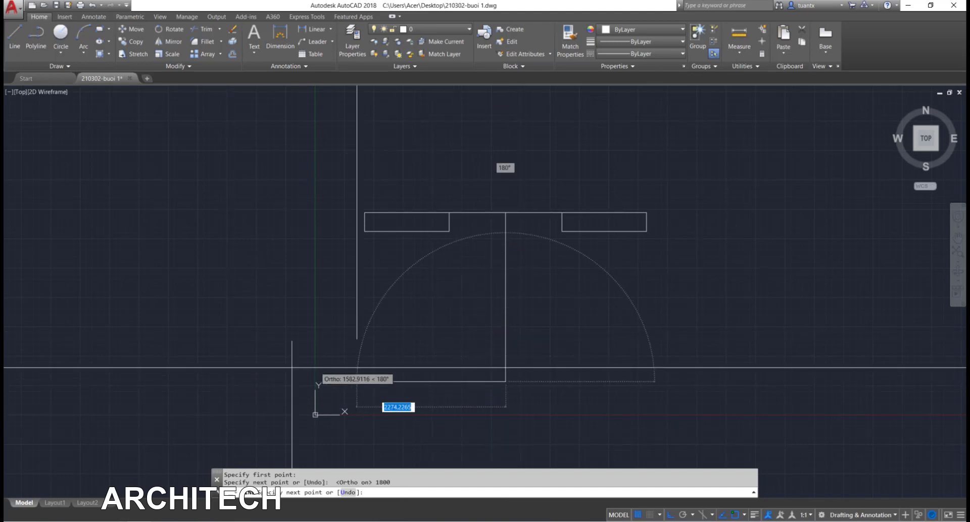
pyautogui.press('Escape')
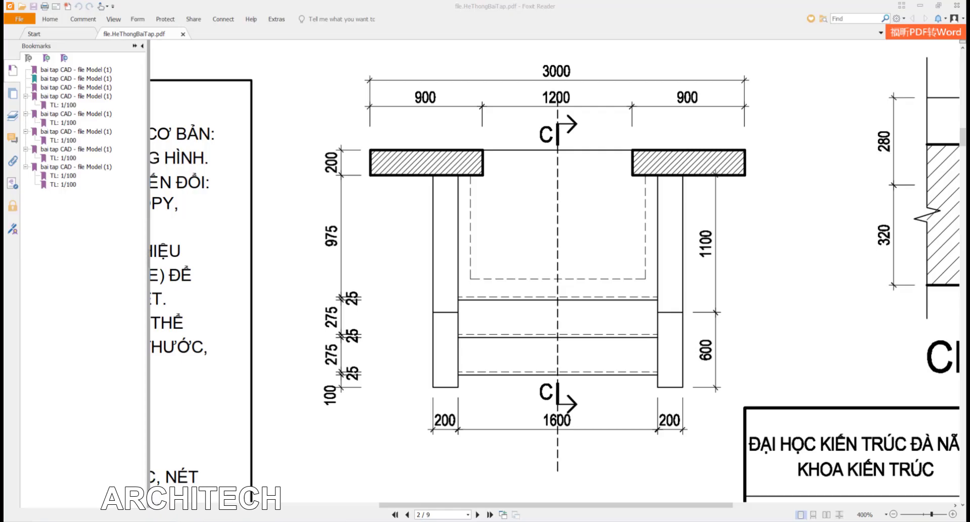
# Draw 800-unit base segments left and right from the centre line's bottom end.
pyautogui.click(196, 517)
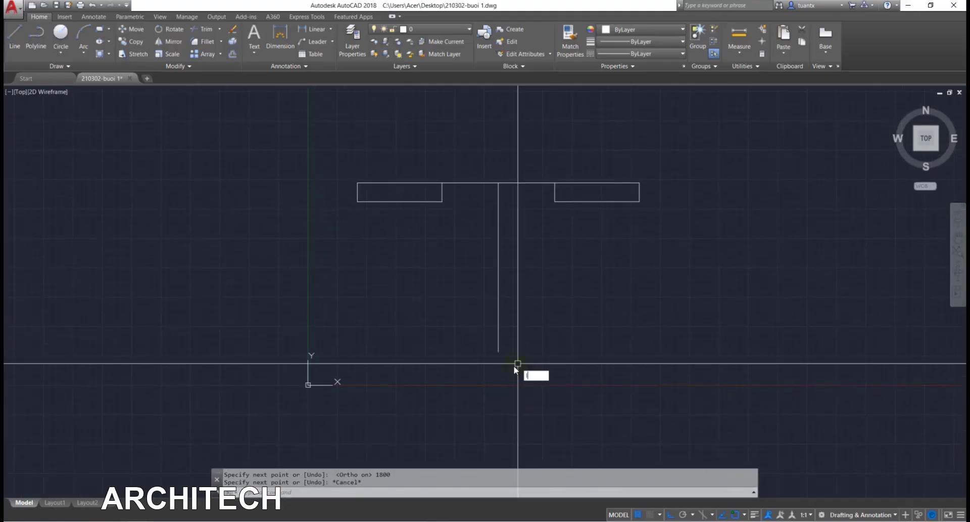
pyautogui.write('L')
pyautogui.click(499, 353)
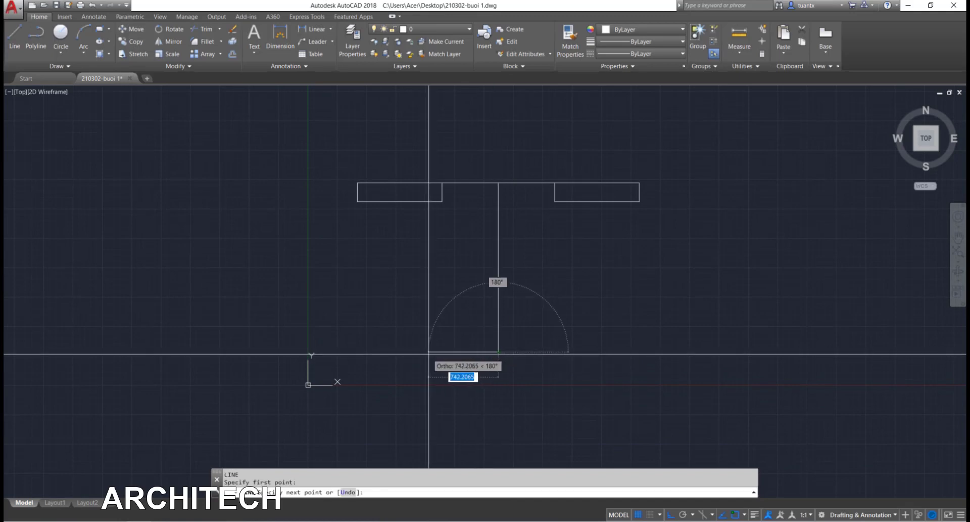
pyautogui.write('800')
pyautogui.press('Return')
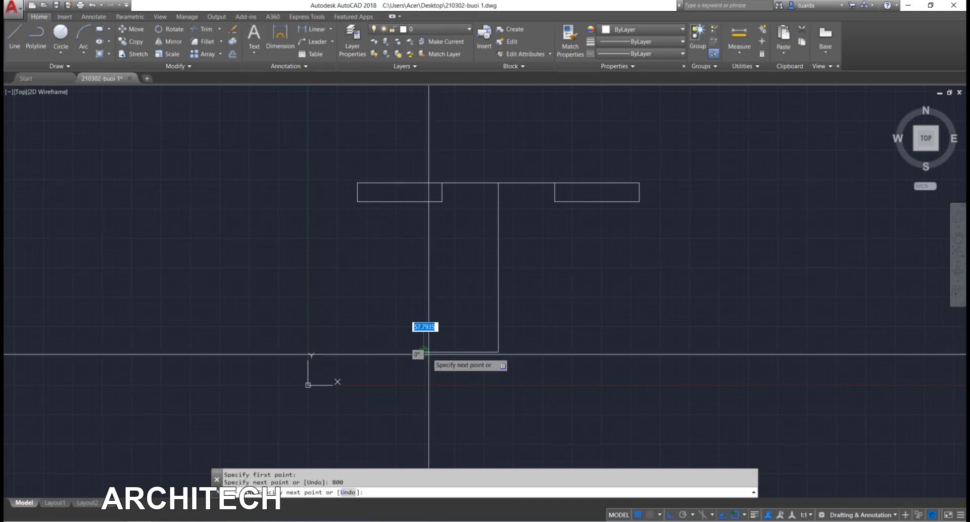
pyautogui.press('Escape')
pyautogui.press('Return')
pyautogui.click(500, 353)
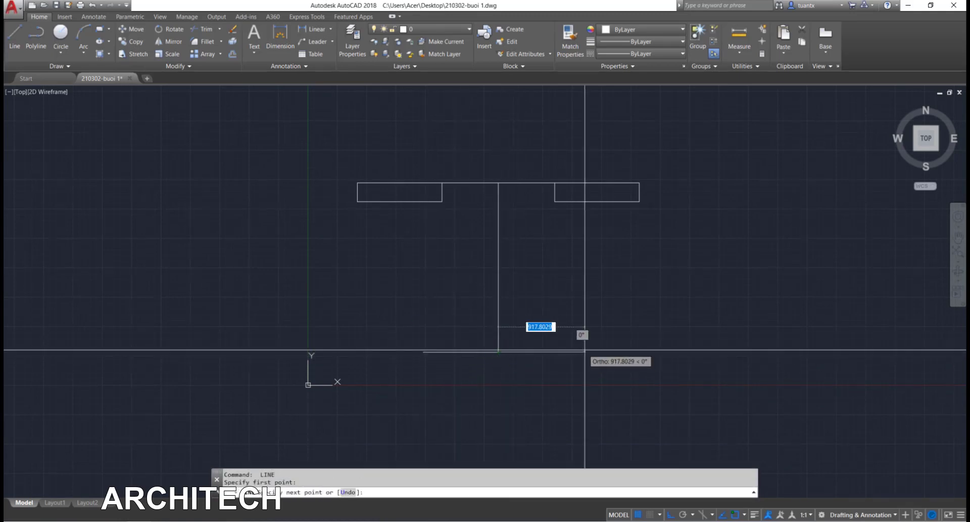
pyautogui.write('800')
pyautogui.press('Return')
pyautogui.press('Escape')
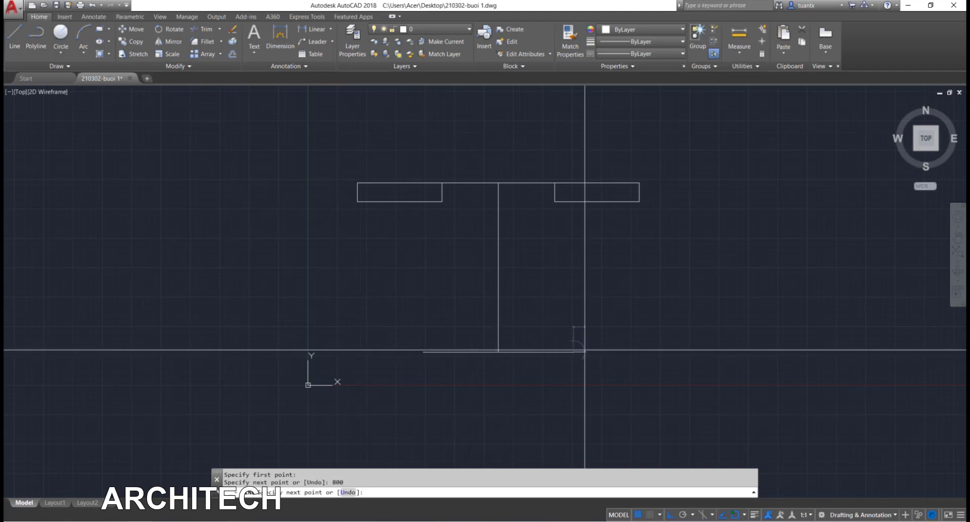
pyautogui.hotkey('alt', 'Tab')
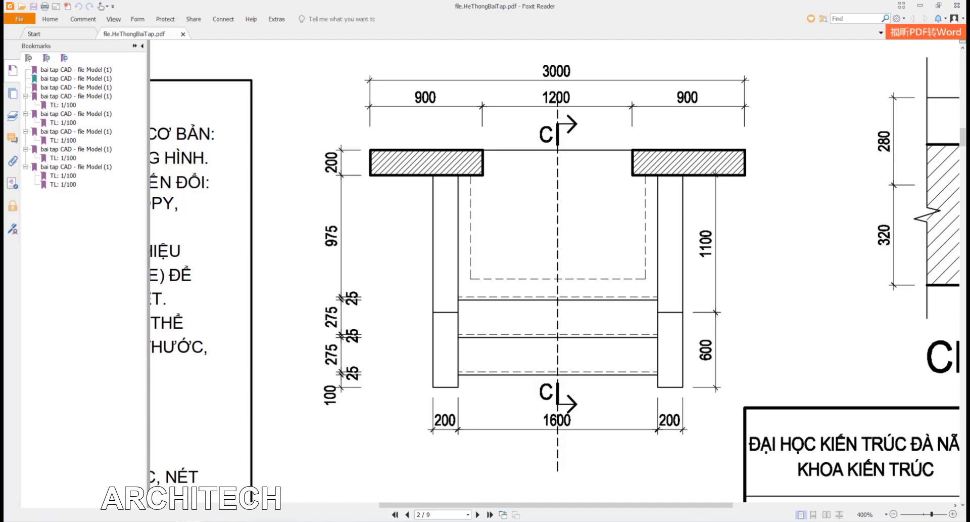
# Outline the left post: 100 down, 200 left, up to the left slab, plus its inner edge.
pyautogui.hotkey('alt', 'Tab')
pyautogui.moveTo(446, 375); pyautogui.dragTo(470, 336, button='middle')
pyautogui.write('L')
pyautogui.press('Return')
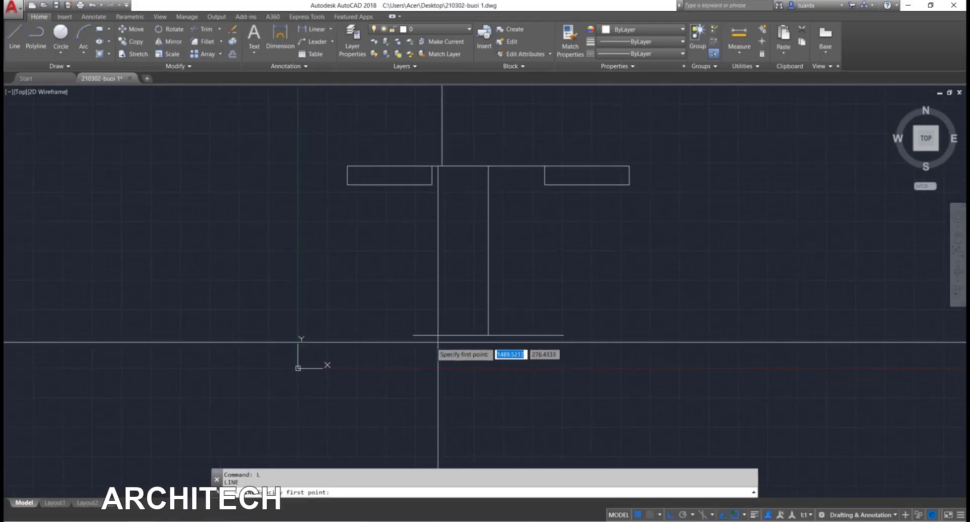
pyautogui.click(414, 334)
pyautogui.write('10')
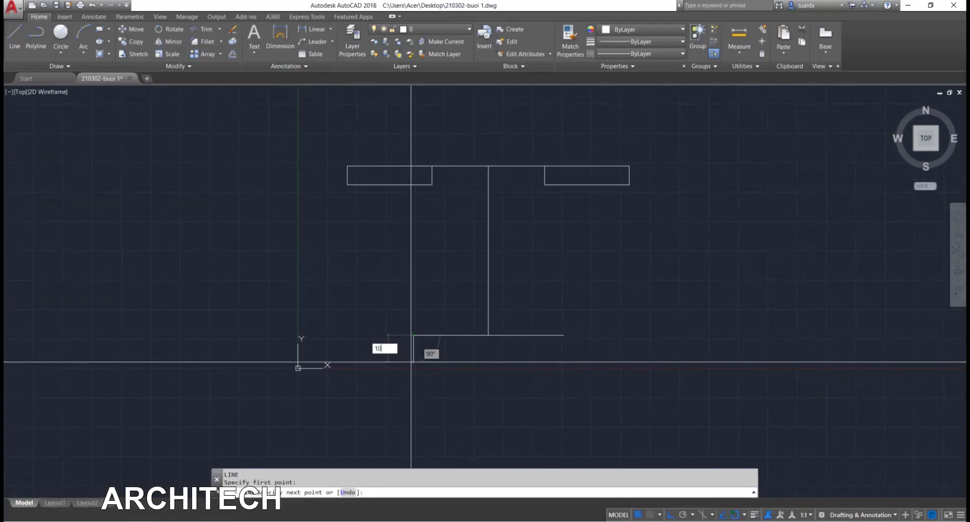
pyautogui.write('0')
pyautogui.press('Return')
pyautogui.write('200')
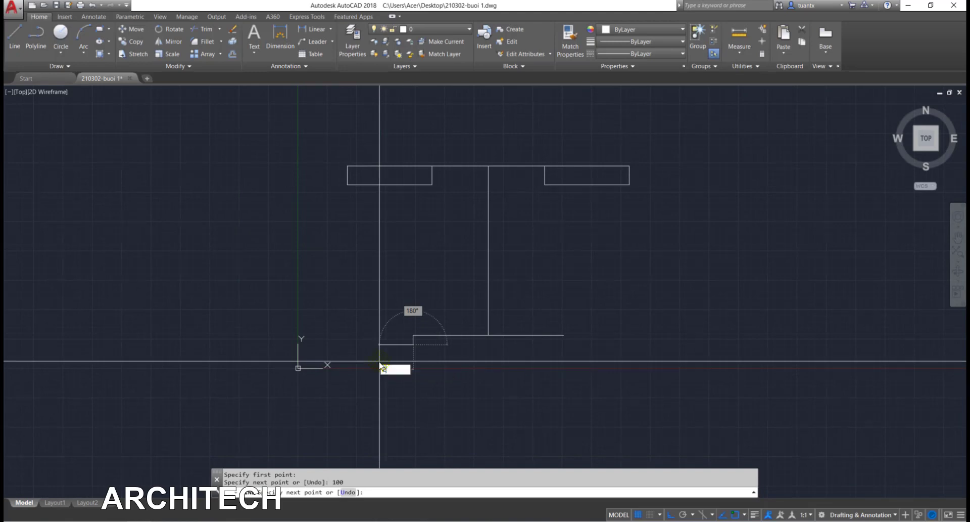
pyautogui.press('Return')
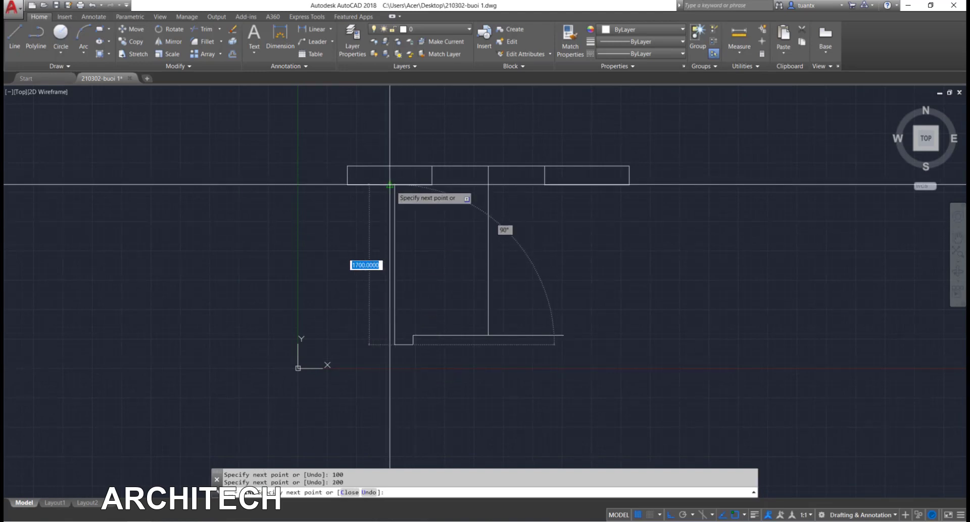
pyautogui.click(395, 184)
pyautogui.press('Escape')
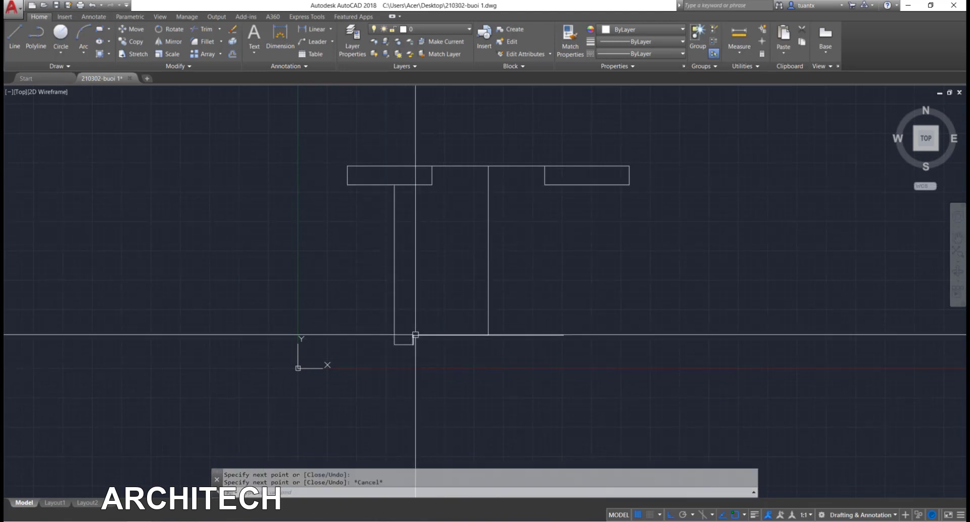
pyautogui.press('space')
pyautogui.click(413, 334)
pyautogui.click(414, 184)
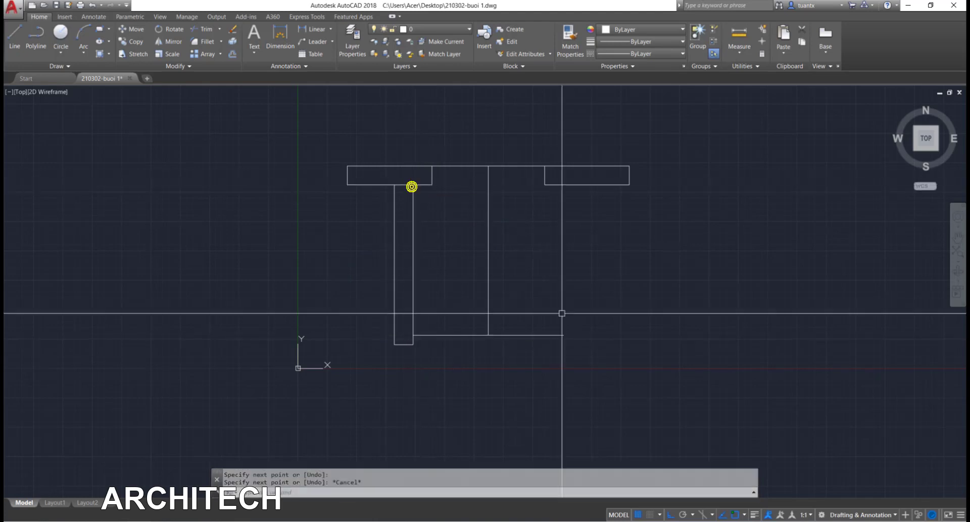
# Outline the right post: 100 down, 200 right, up to the right slab, plus its inner edge.
pyautogui.press('space')
pyautogui.press('space')
pyautogui.click(564, 335)
pyautogui.write('100')
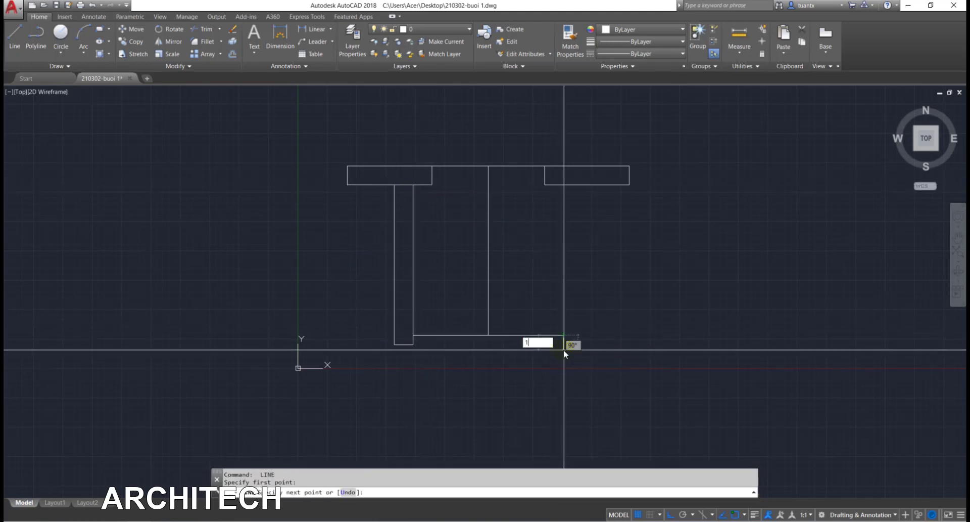
pyautogui.press('Return')
pyautogui.write('200')
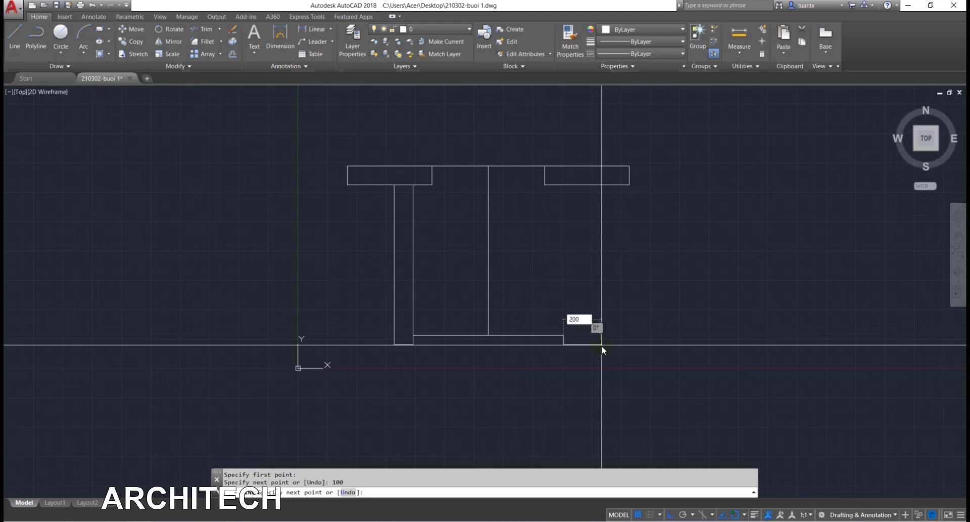
pyautogui.press('Return')
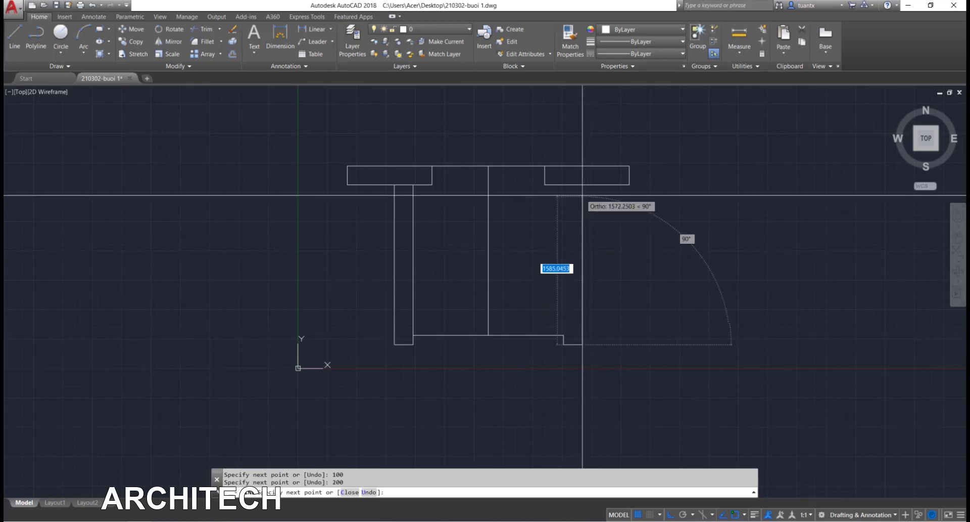
pyautogui.click(583, 184)
pyautogui.press('Escape')
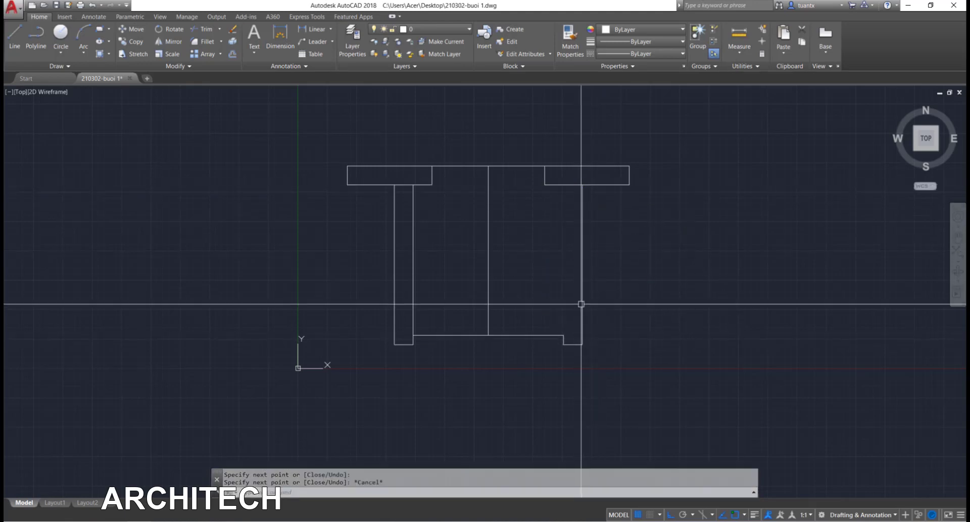
pyautogui.press('space')
pyautogui.click(563, 334)
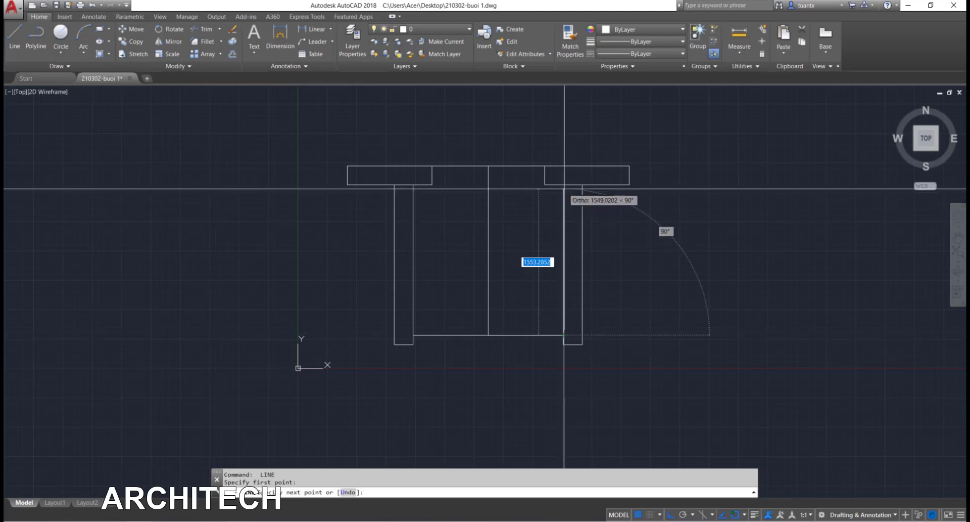
pyautogui.click(563, 185)
pyautogui.press('Escape')
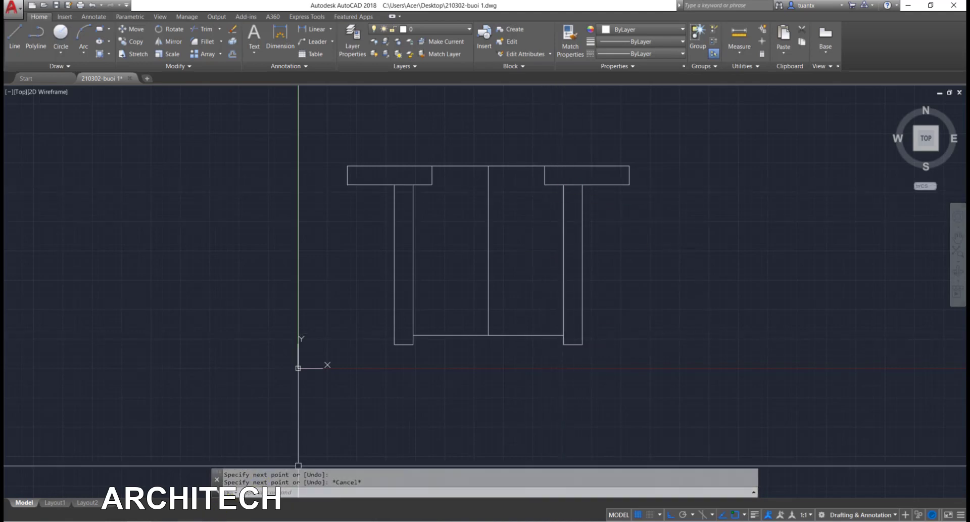
pyautogui.hotkey('alt', 'Tab')
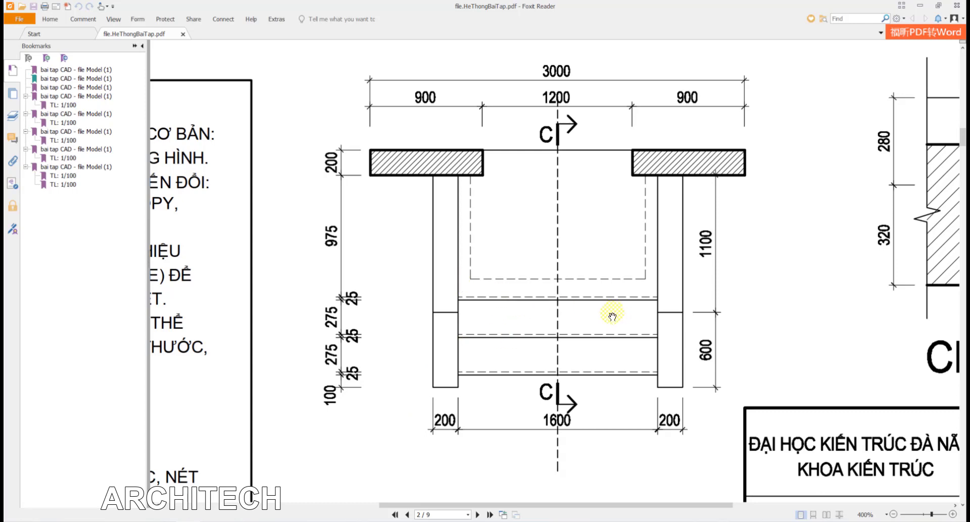
pyautogui.hotkey('alt', 'Tab')
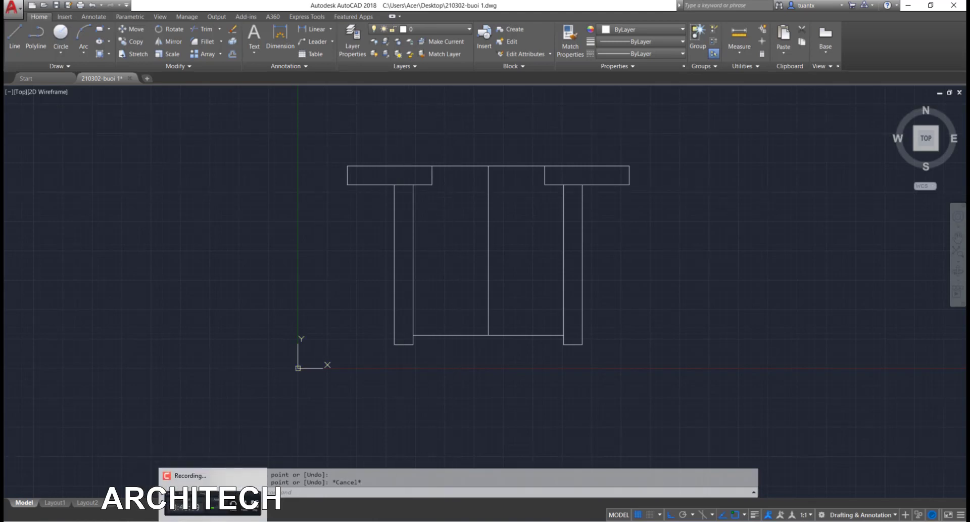
pyautogui.hotkey('alt', 'Tab')
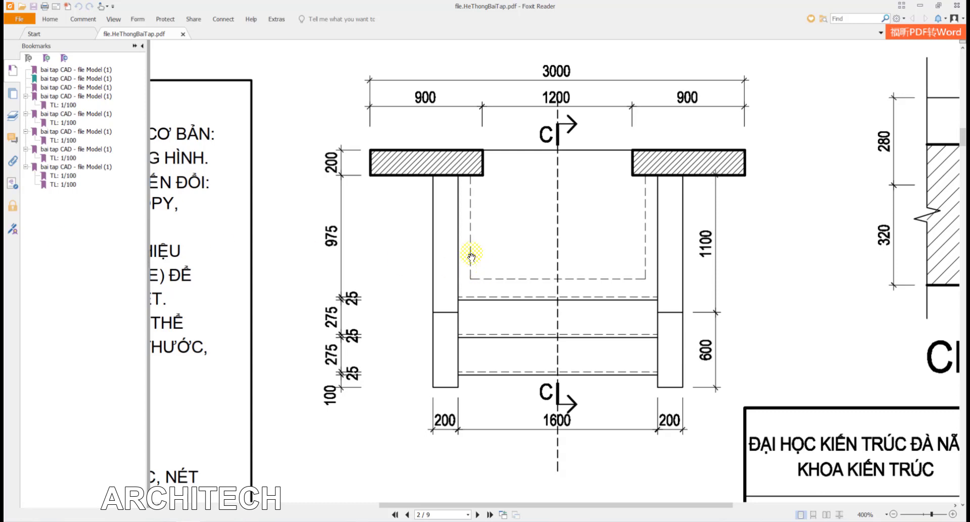
# Zoom the PDF out from 400% to 200% and pan to show the whole AC01 sheet.
pyautogui.scroll(-2, 443, 204)
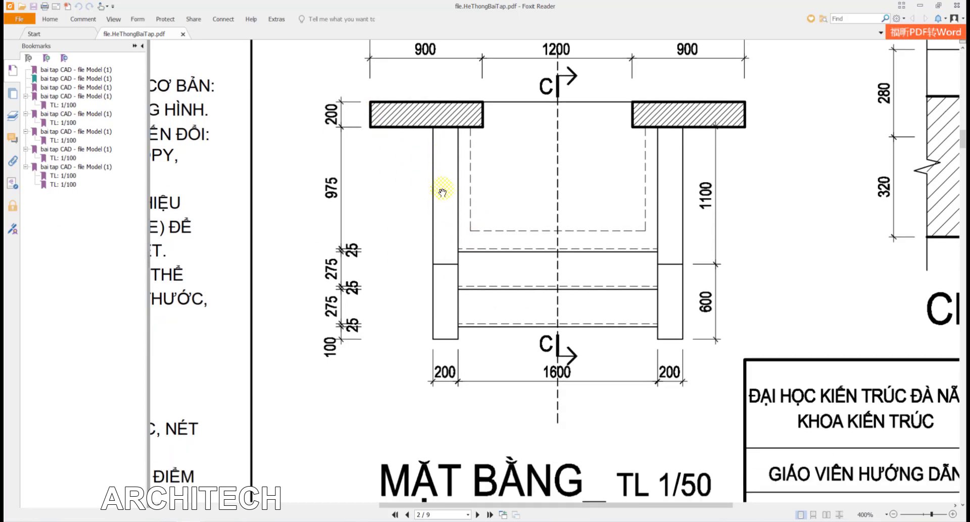
pyautogui.keyDown('ctrl'); pyautogui.scroll(-2, 446, 191); pyautogui.keyUp('ctrl')
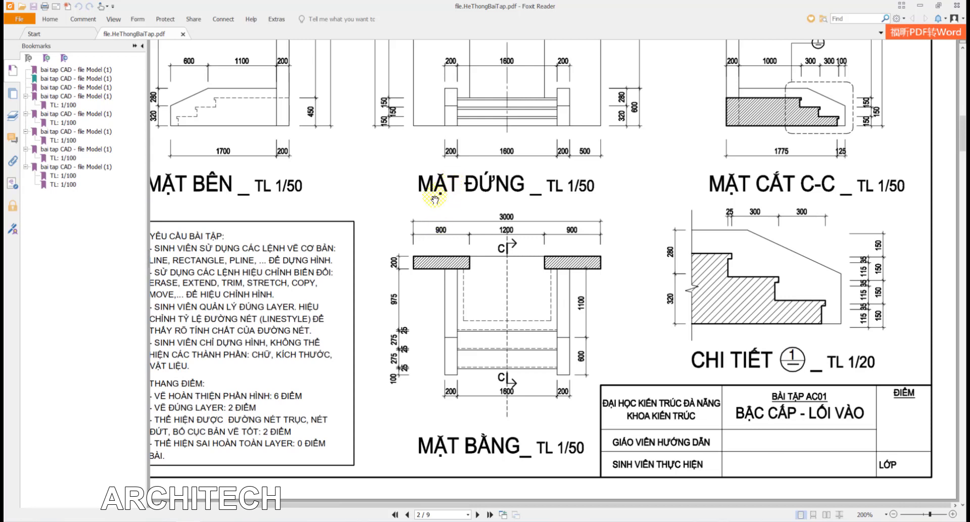
pyautogui.scroll(2, 436, 202)
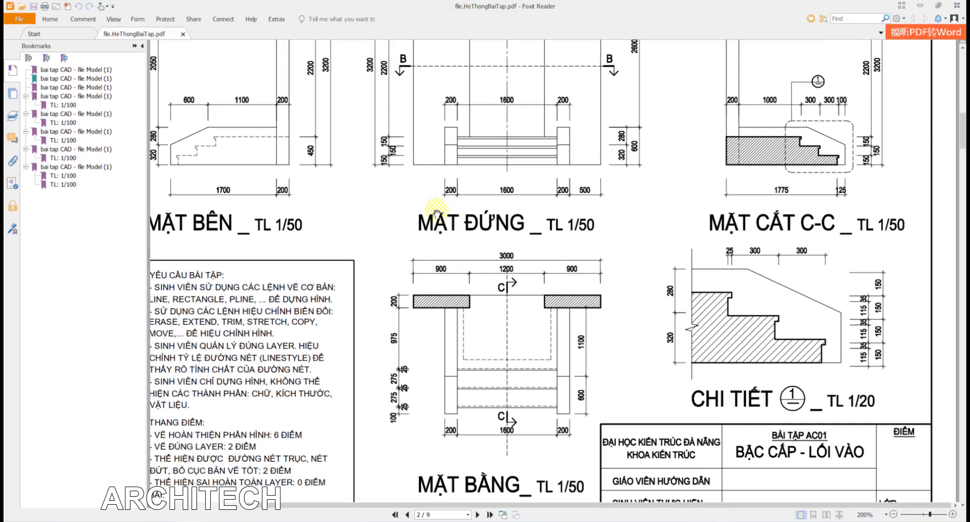
pyautogui.keyDown('ctrl'); pyautogui.scroll(-1, 437, 212); pyautogui.keyUp('ctrl')
pyautogui.keyDown('ctrl'); pyautogui.scroll(1, 443, 227); pyautogui.keyUp('ctrl')
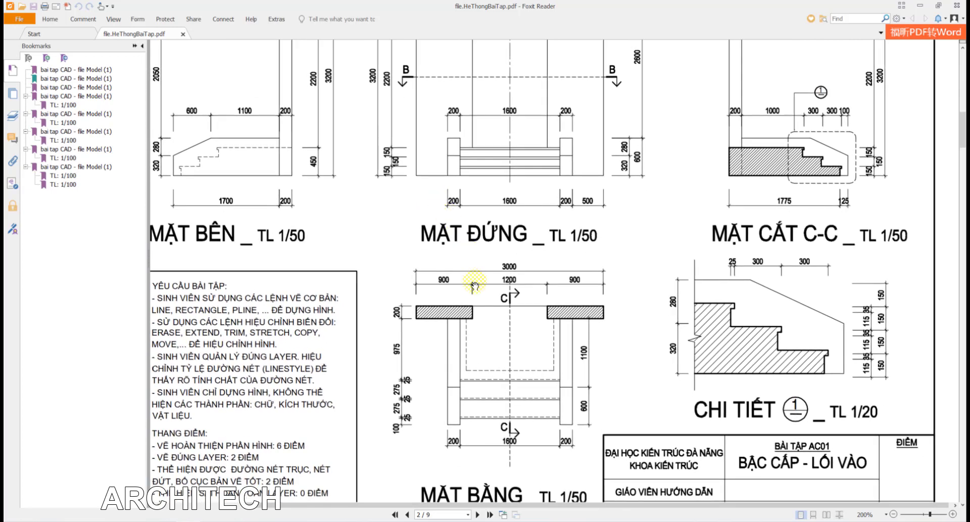
pyautogui.scroll(-2, 475, 283)
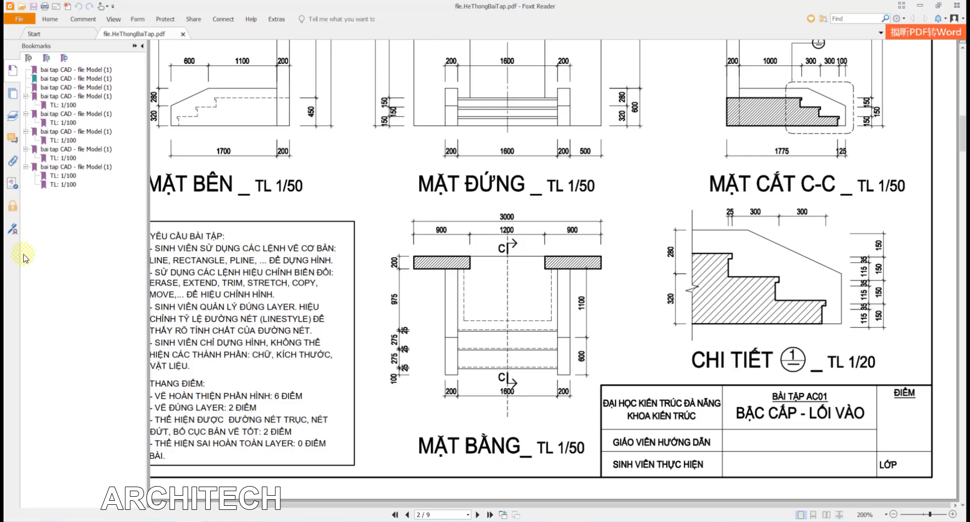
pyautogui.moveTo(447, 288); pyautogui.dragTo(488, 379)
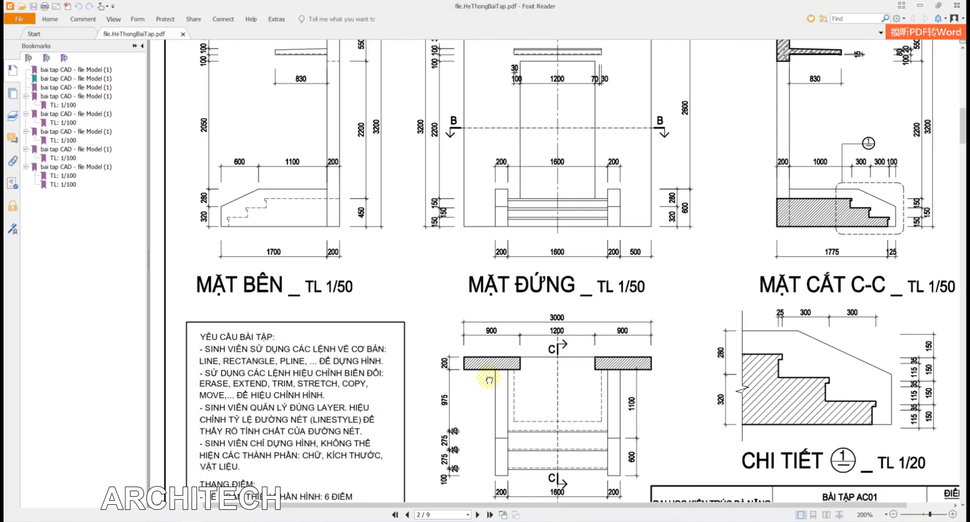
pyautogui.moveTo(489, 379); pyautogui.dragTo(489, 379)
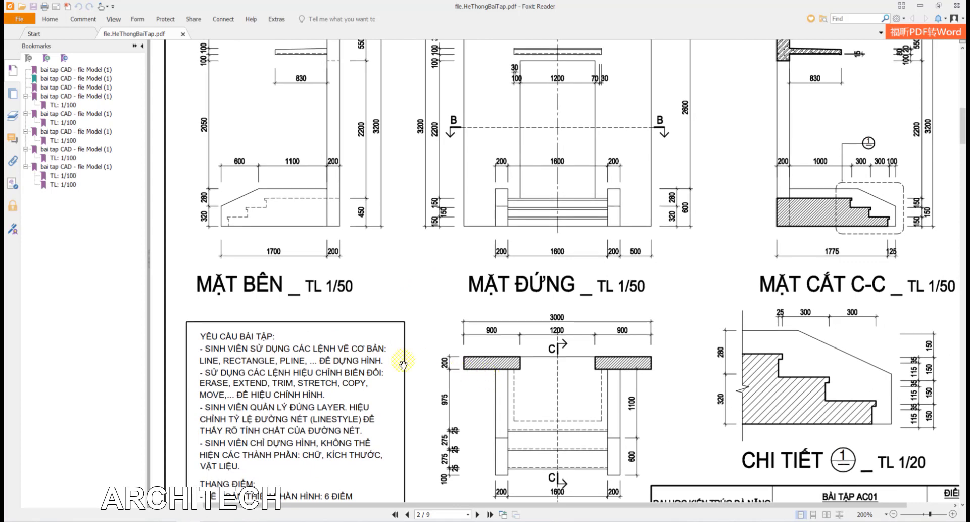